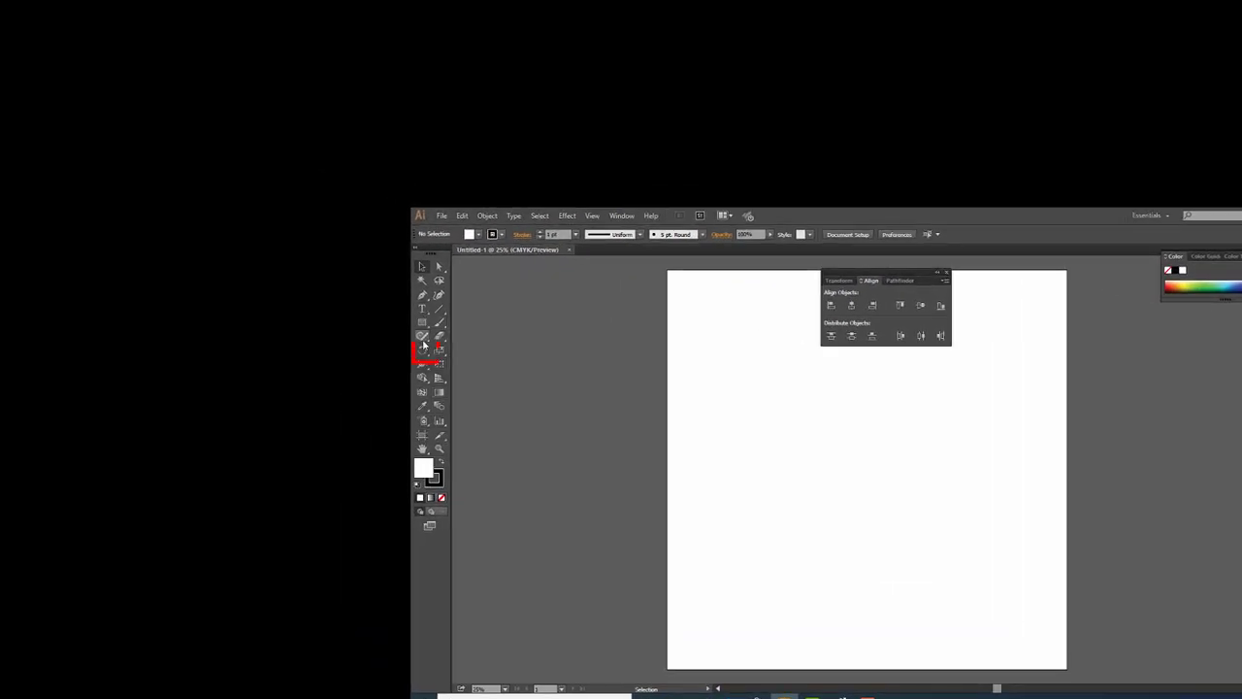
Step: Draw a tall, narrow ellipse about 80 × 286 mm in the upper middle of the artboard
{"action": "left_click", "coordinate": [424, 324]}
{"action": "right_click", "coordinate": [424, 326]}
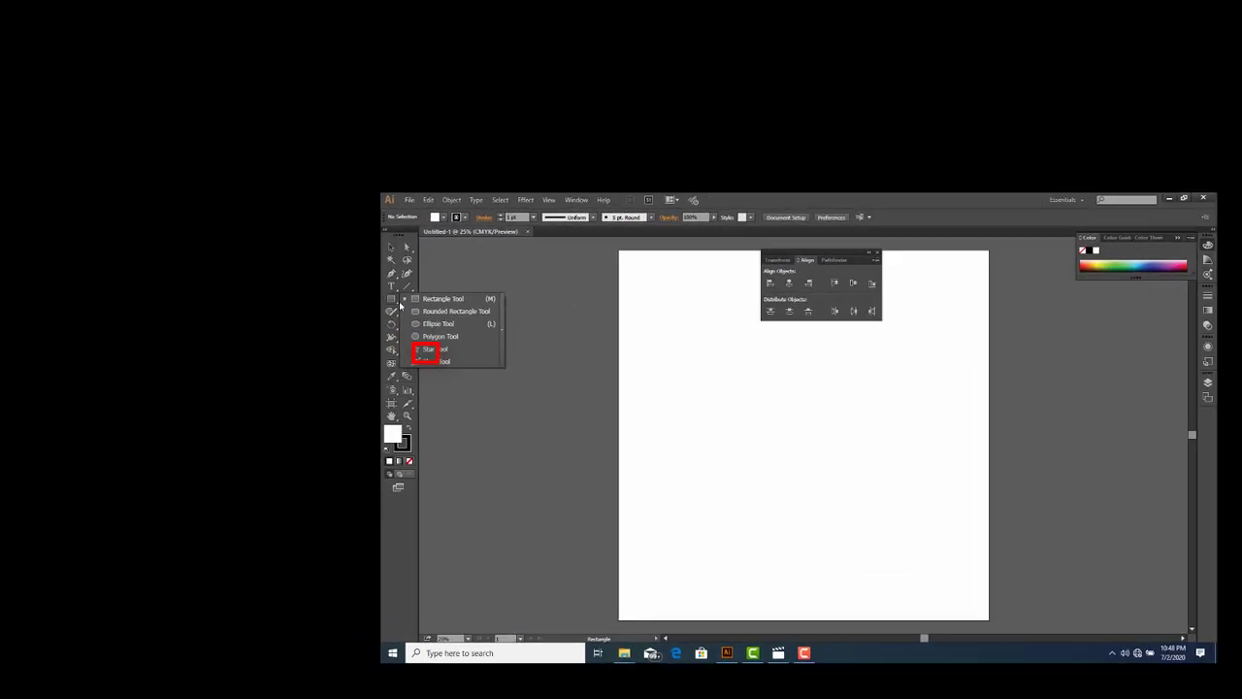
{"action": "left_click", "coordinate": [493, 354]}
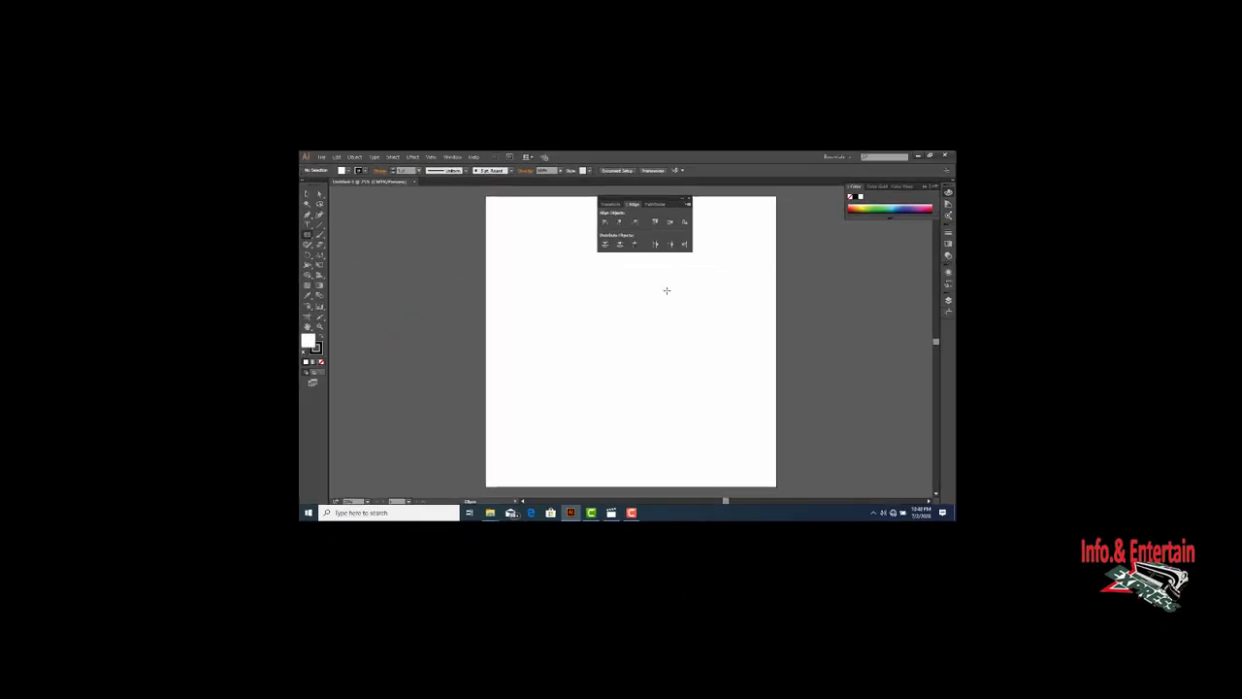
{"action": "left_click_drag", "start_coordinate": [631, 272], "coordinate": [655, 356]}
Step: Fill the narrow ellipse with red and remove its stroke
{"action": "double_click", "coordinate": [309, 342]}
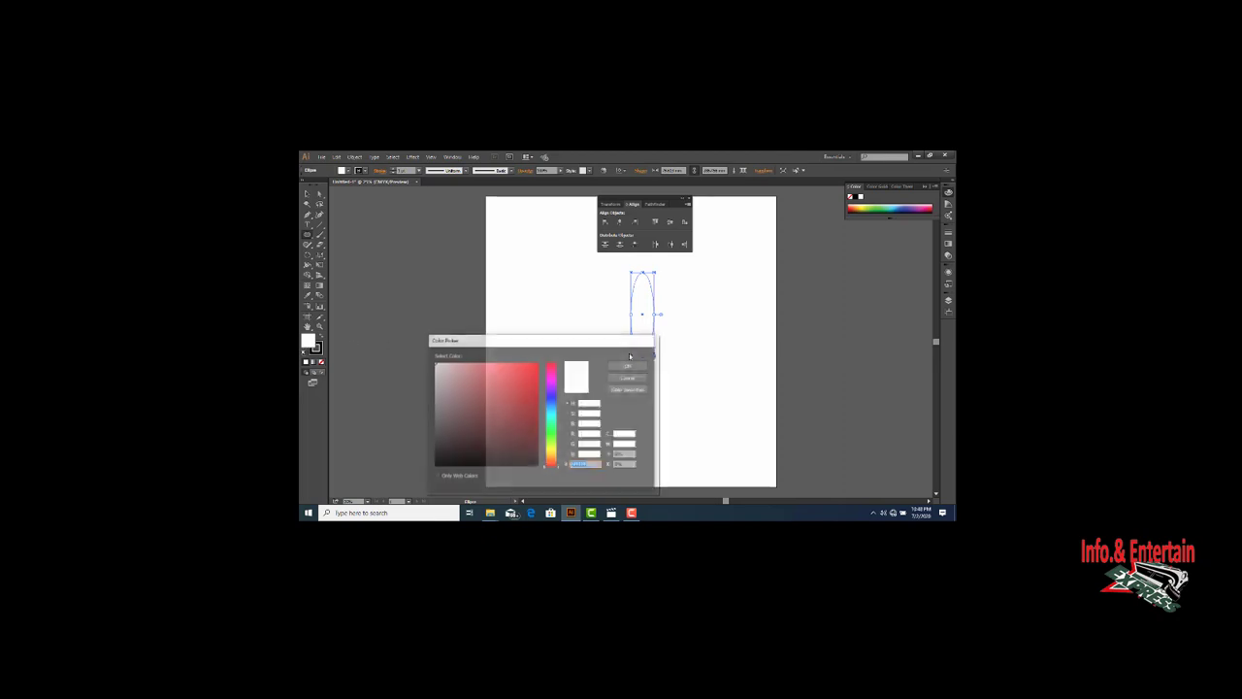
{"action": "left_click", "coordinate": [517, 381]}
{"action": "left_click", "coordinate": [627, 367]}
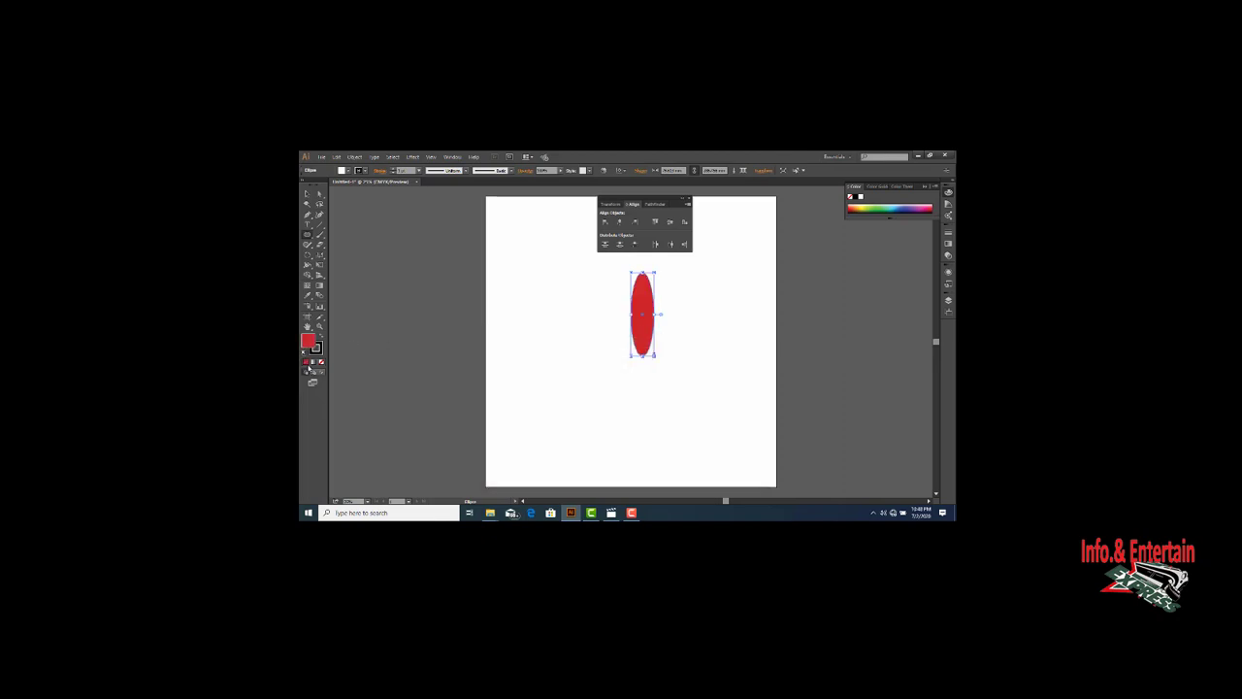
{"action": "left_click", "coordinate": [321, 362]}
{"action": "left_click", "coordinate": [307, 194]}
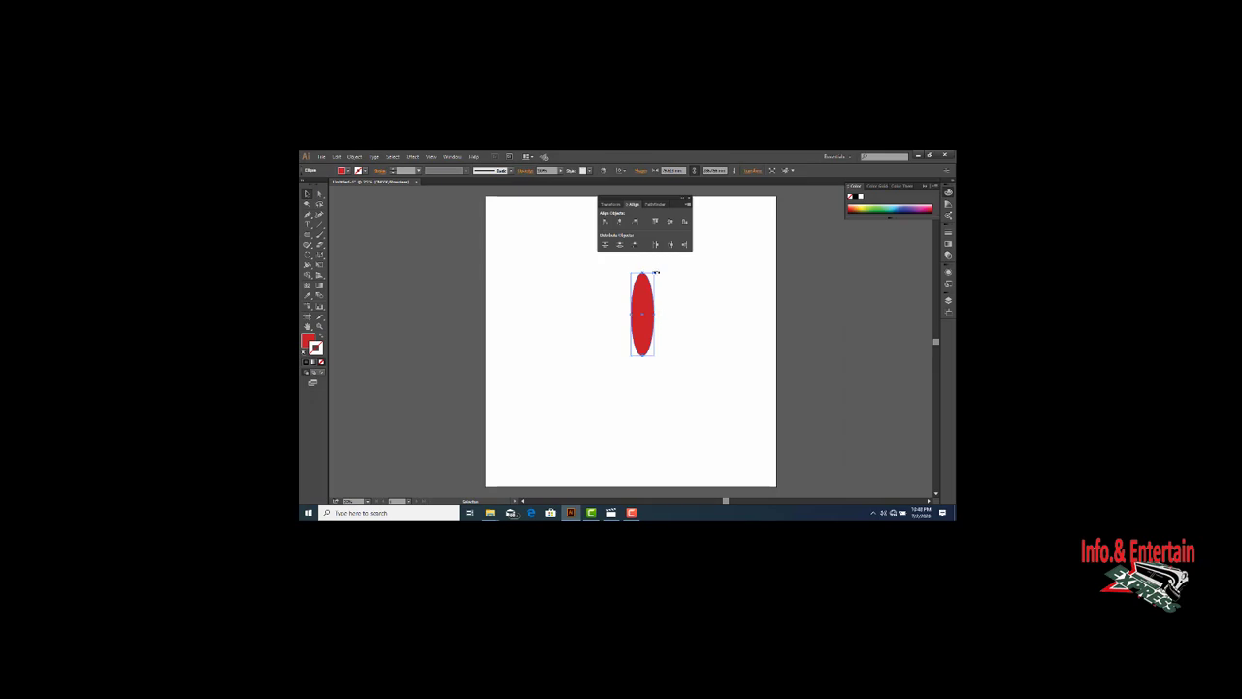
Step: Rotate the ellipse about its centre and back upright, and try a rotation pivot near its lower end
{"action": "left_click_drag", "start_coordinate": [655, 272], "coordinate": [690, 368]}
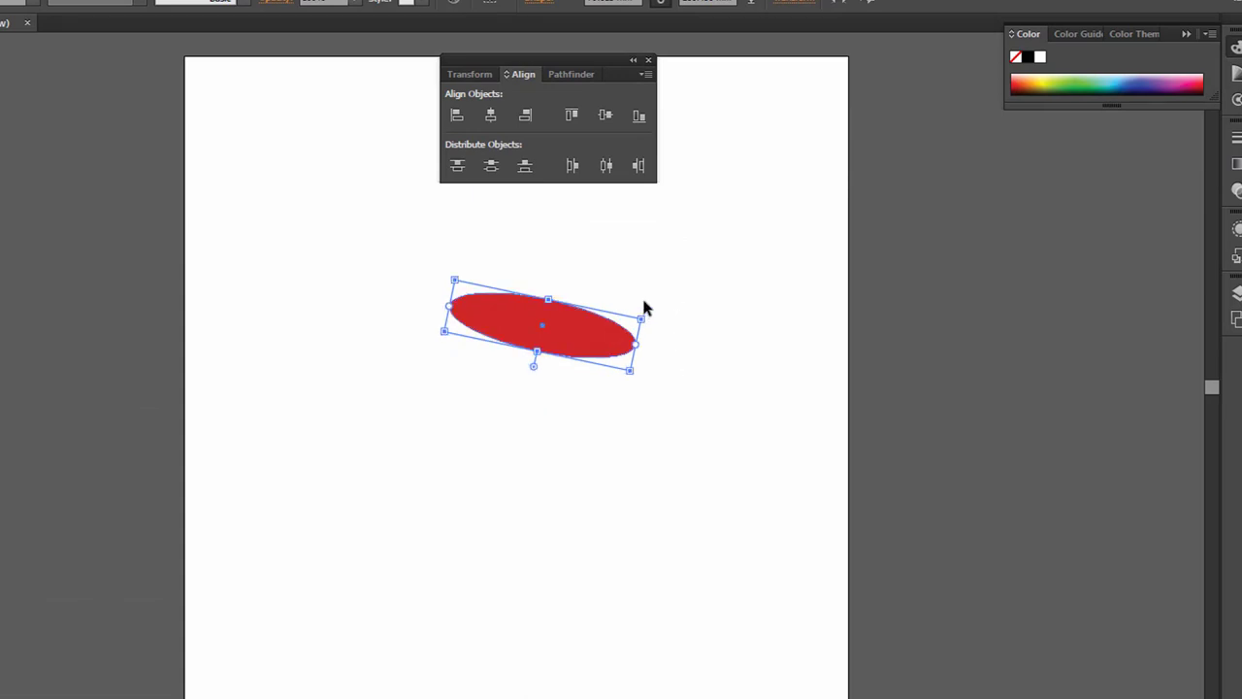
{"action": "left_click_drag", "start_coordinate": [638, 317], "coordinate": [579, 443]}
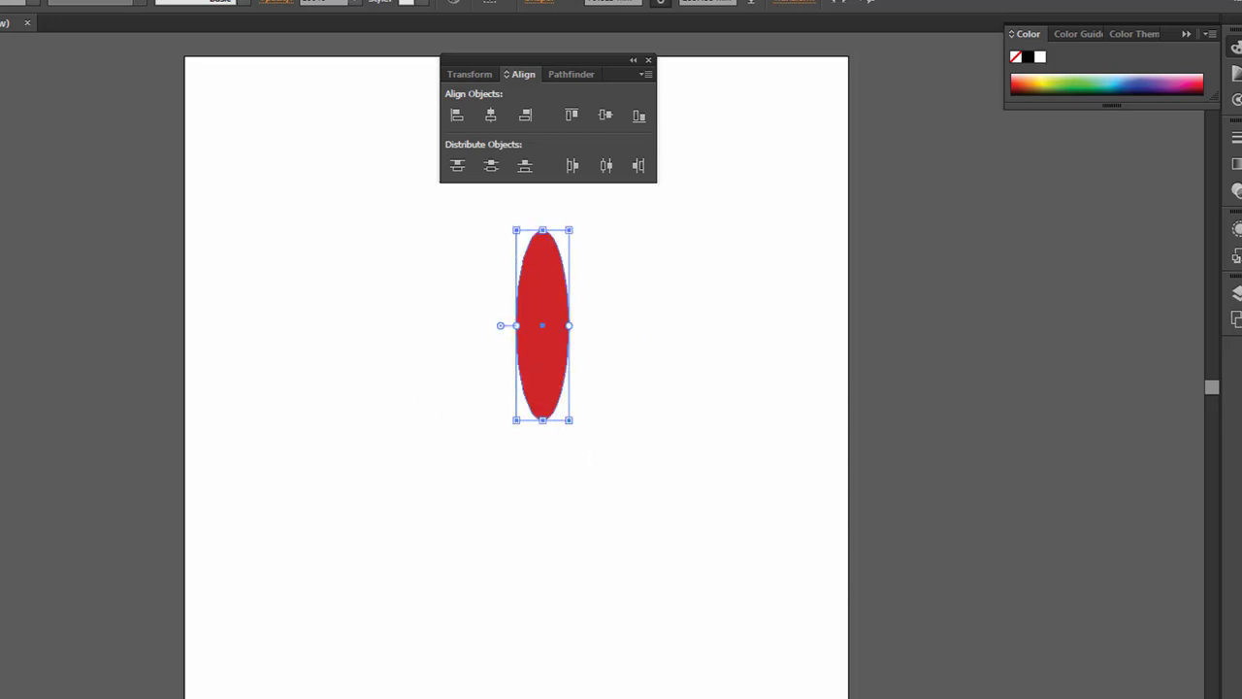
{"action": "key", "text": "r"}
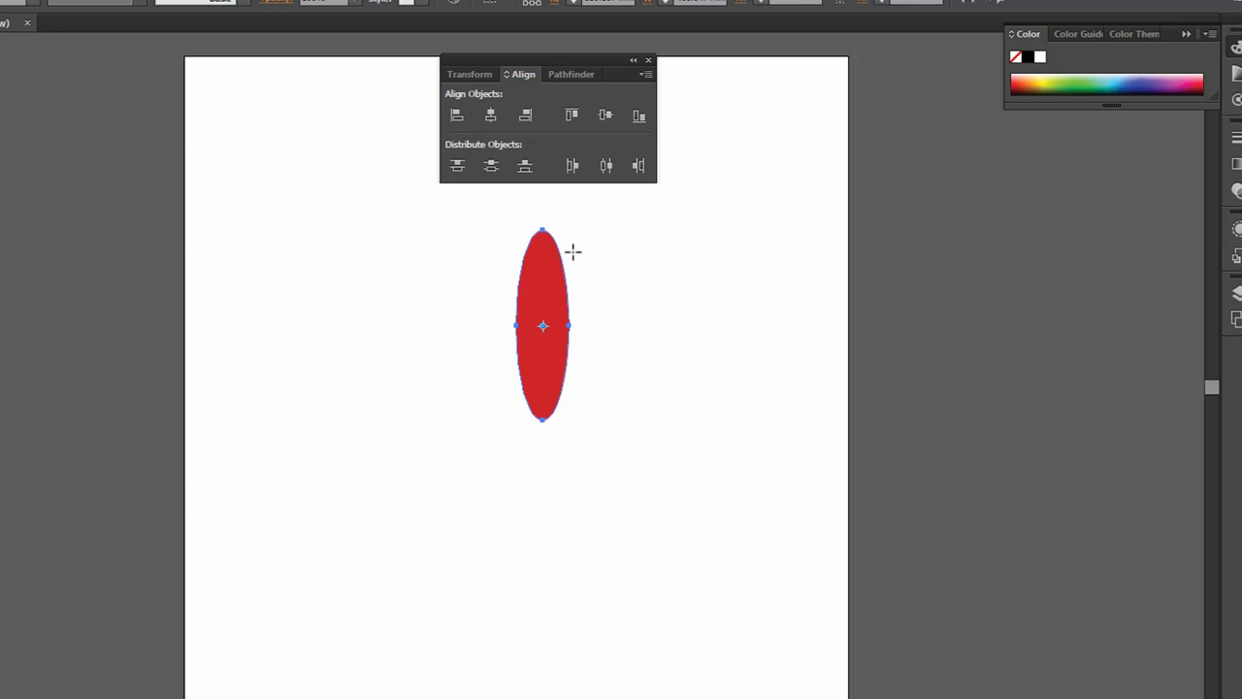
{"action": "left_click", "coordinate": [542, 395]}
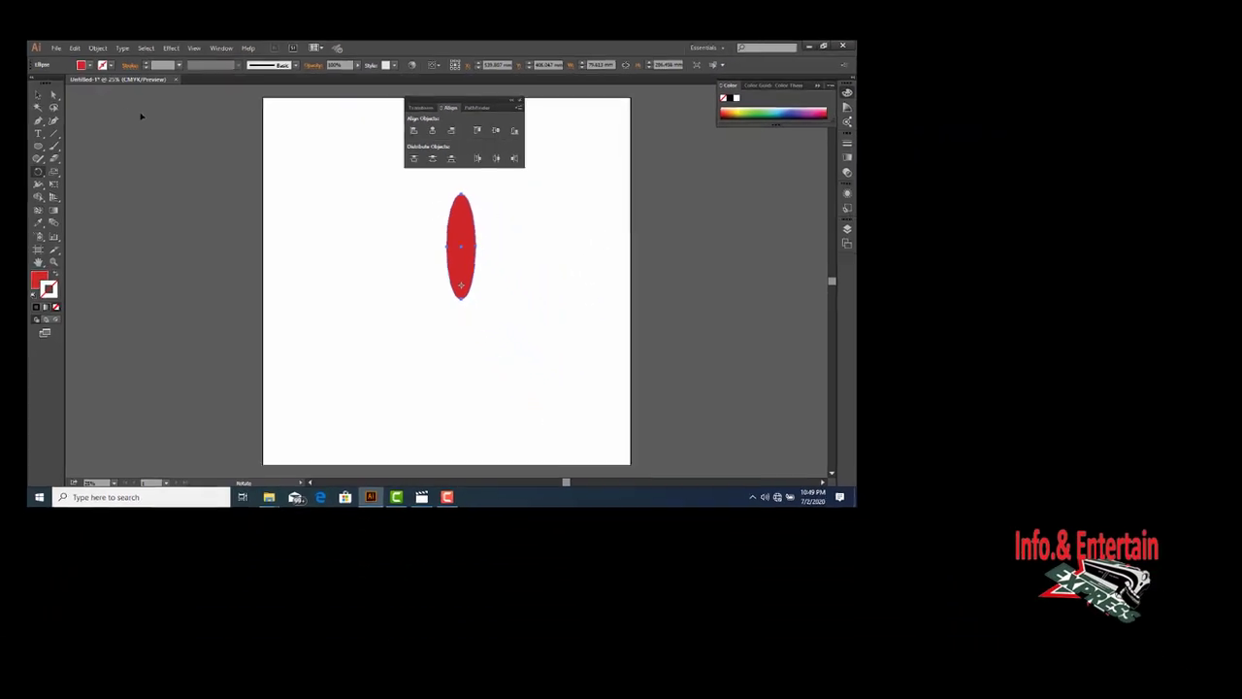
{"action": "left_click", "coordinate": [41, 94]}
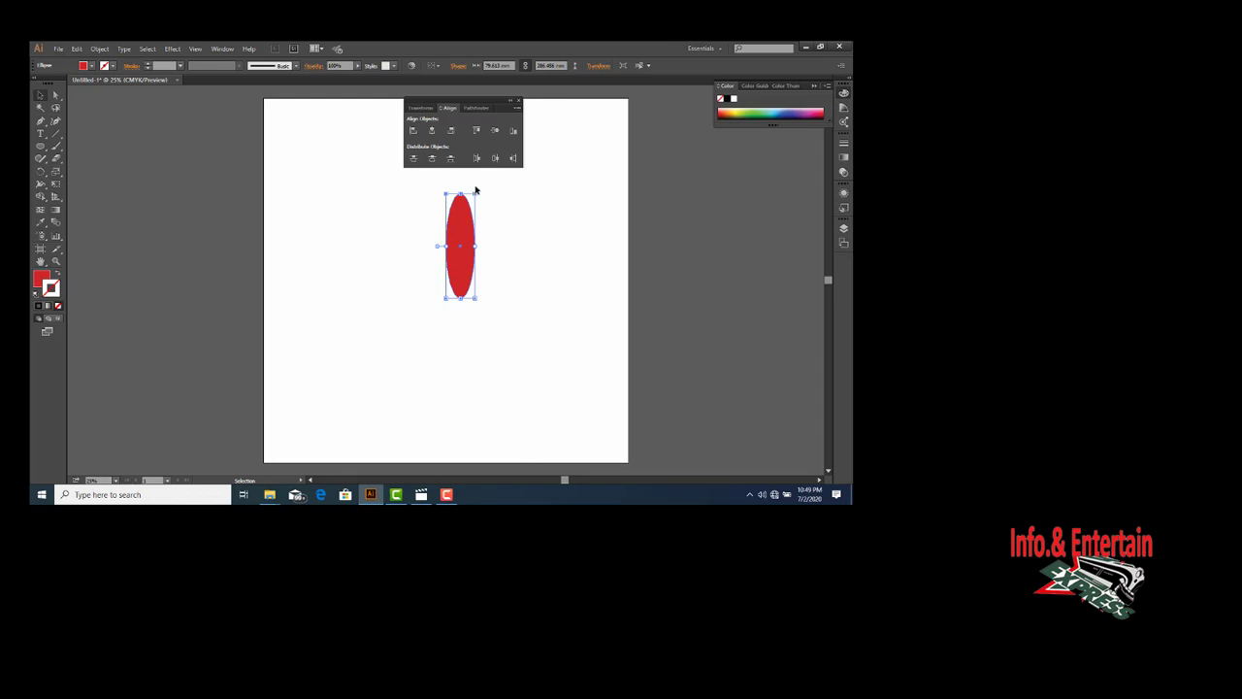
Step: Try rotating the ellipse to several angles by its bounding box and bring it back to nearly upright
{"action": "left_click_drag", "start_coordinate": [474, 191], "coordinate": [504, 226]}
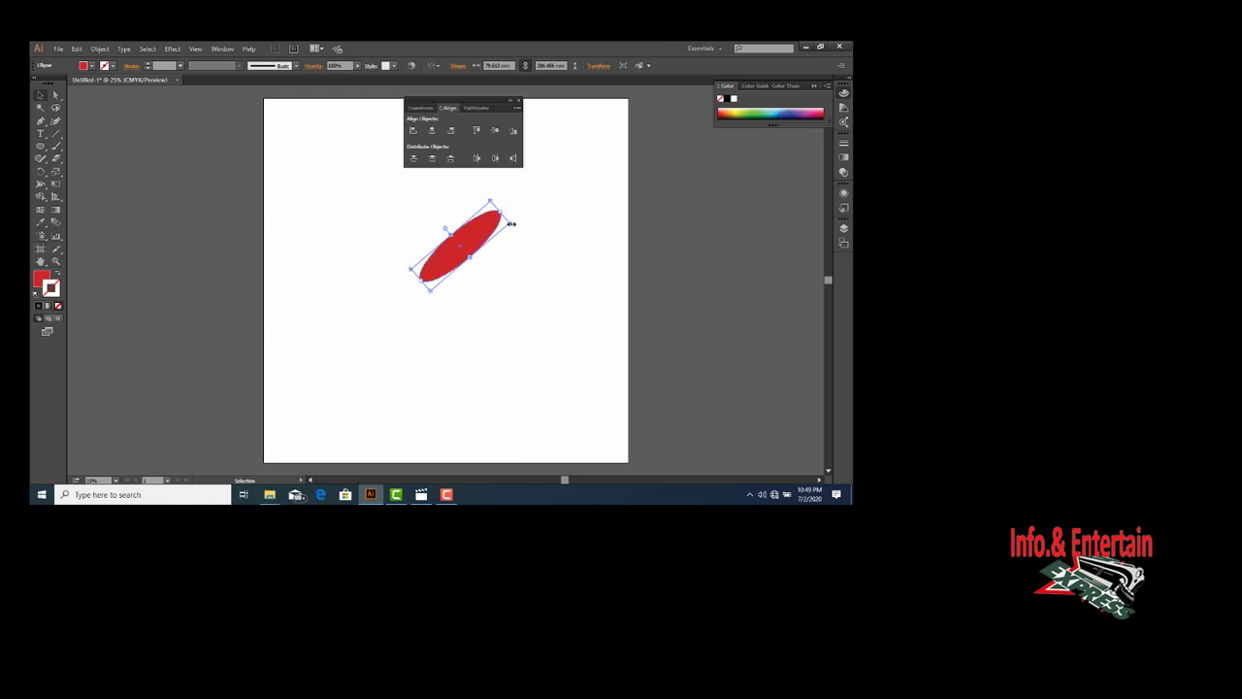
{"action": "left_click_drag", "start_coordinate": [512, 220], "coordinate": [451, 303]}
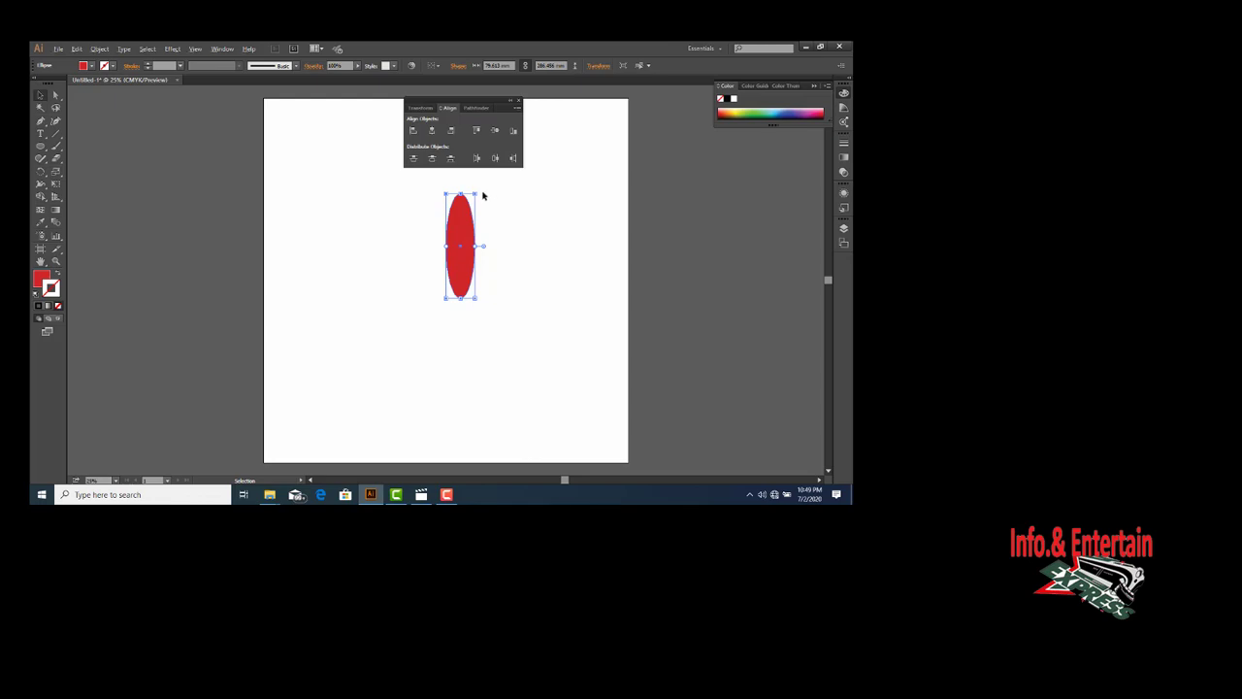
{"action": "left_click_drag", "start_coordinate": [478, 191], "coordinate": [501, 215]}
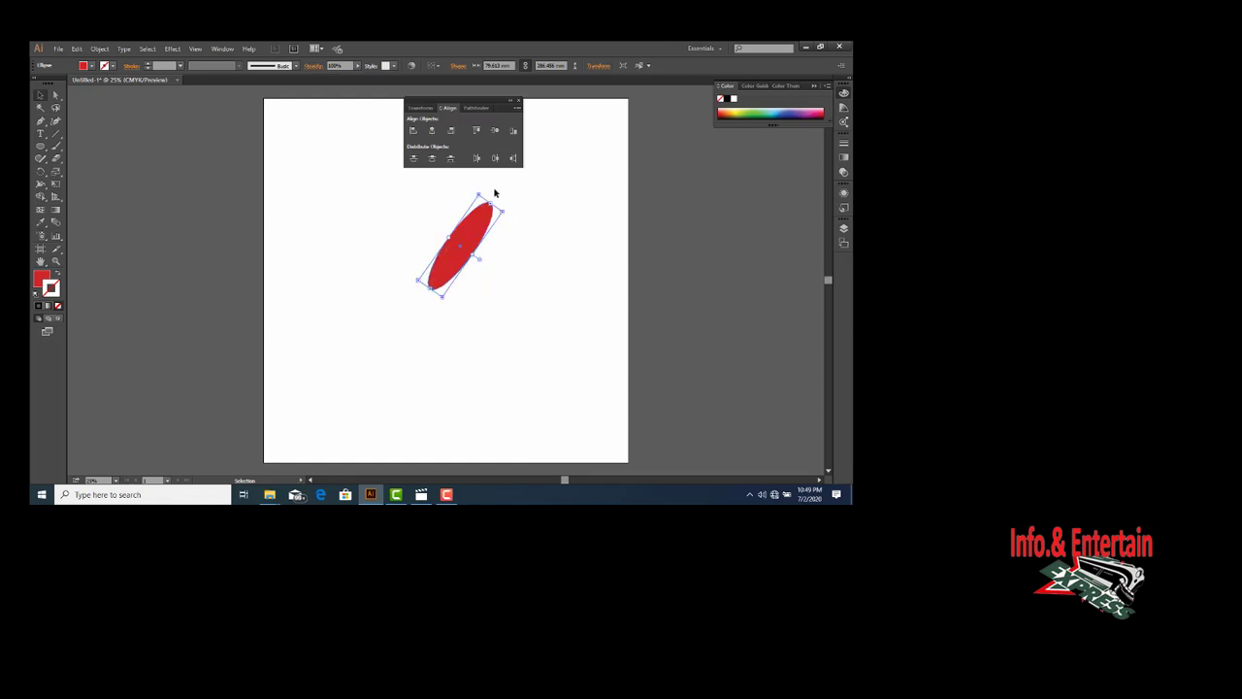
{"action": "left_click_drag", "start_coordinate": [495, 199], "coordinate": [463, 193]}
Step: Make a rotated copy of the ellipse around a pivot point just below its lower end with the Rotate tool
{"action": "left_click", "coordinate": [41, 172]}
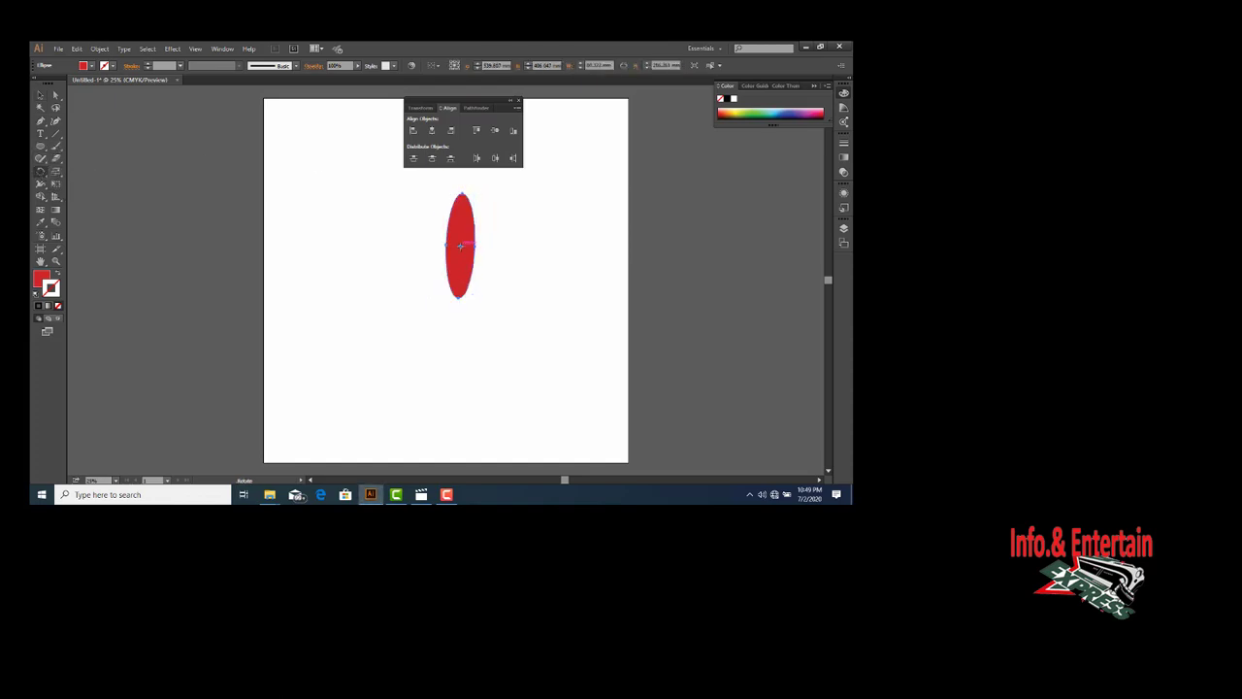
{"action": "left_click", "coordinate": [460, 308]}
{"action": "left_click_drag", "start_coordinate": [470, 215], "coordinate": [511, 250]}
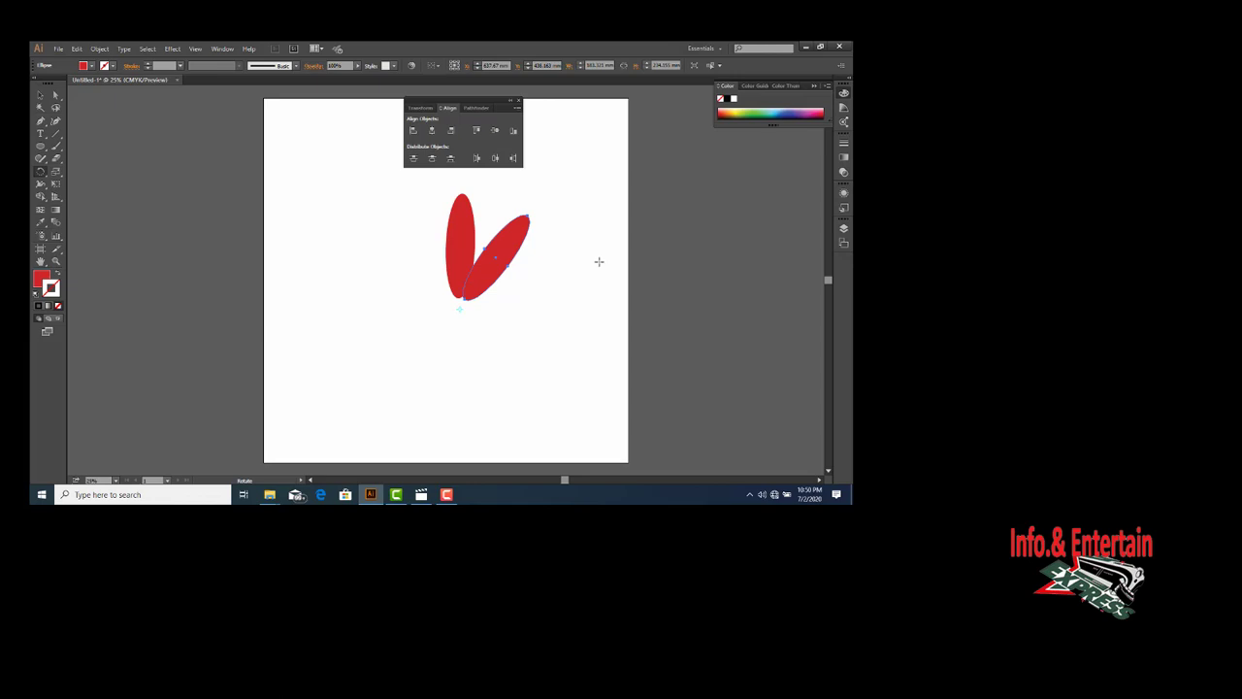
Step: Repeat the rotated copy around the same pivot until the petals form a full flower
{"action": "key", "text": "ctrl+d"}
{"action": "key", "text": "ctrl+d"}
{"action": "key", "text": "ctrl+d"}
{"action": "key", "text": "ctrl+d"}
{"action": "key", "text": "ctrl+d"}
{"action": "key", "text": "ctrl+d"}
{"action": "key", "text": "ctrl+d"}
{"action": "key", "text": "ctrl+d"}
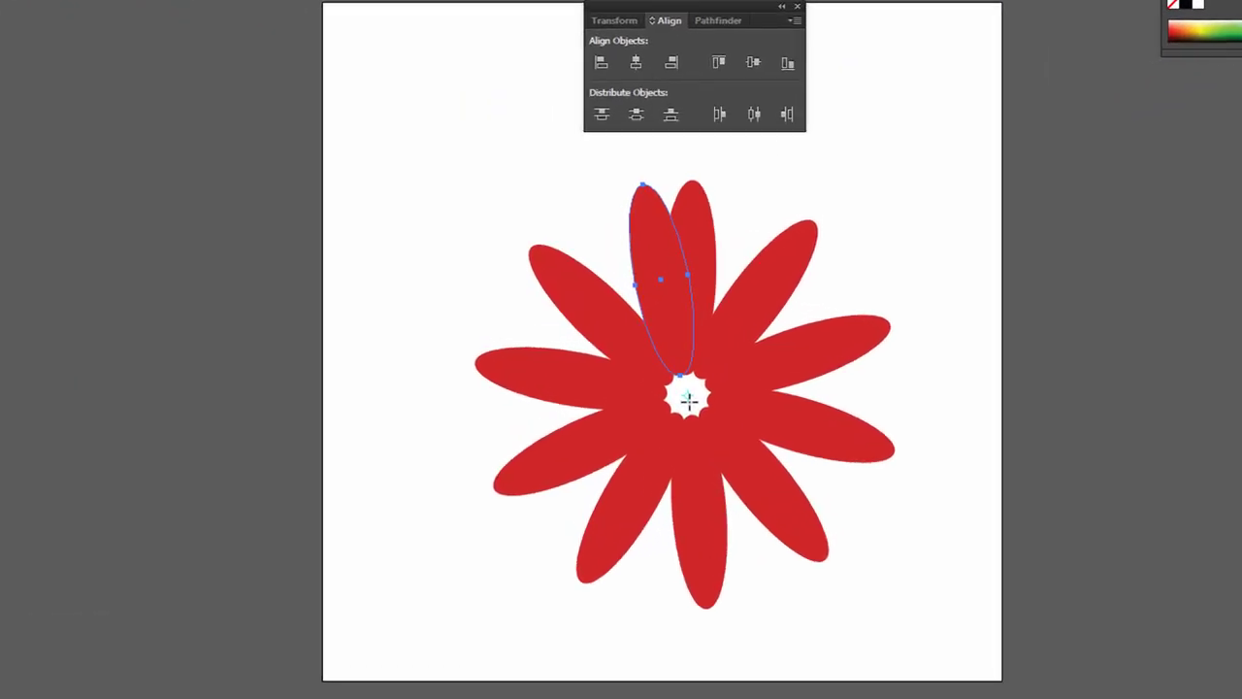
Step: Select and delete all the flower petals, and remove the remaining red ellipse to clear the artboard
{"action": "left_click", "coordinate": [622, 354]}
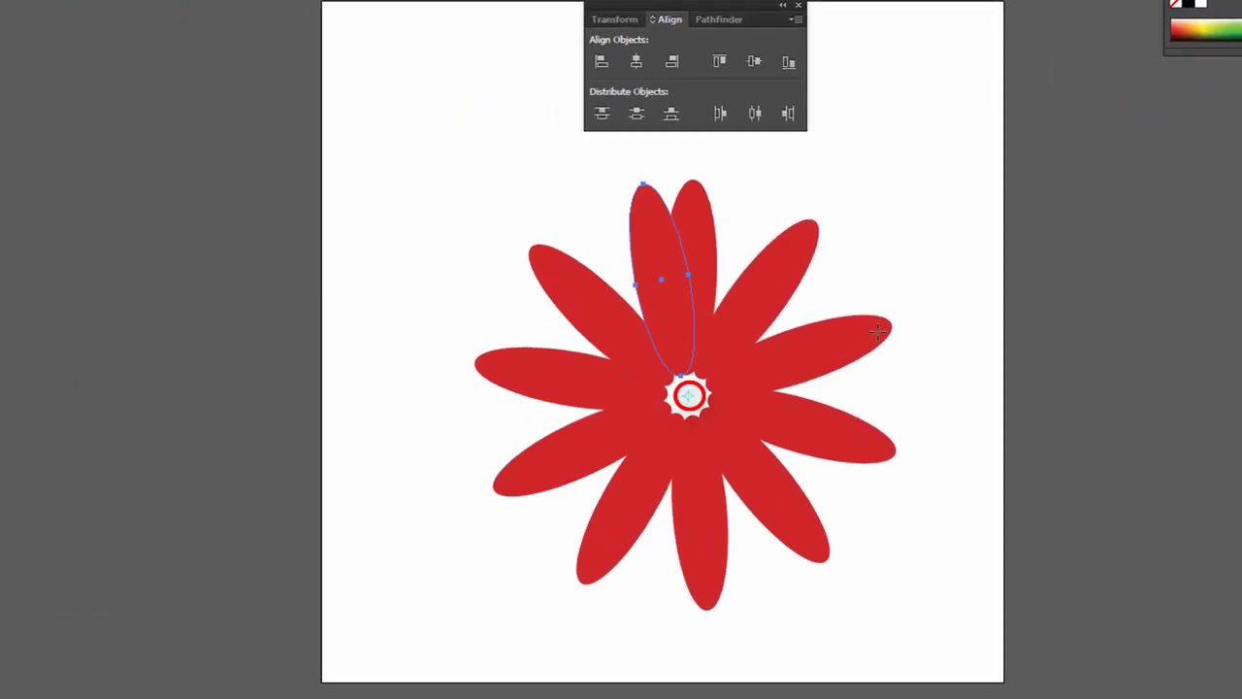
{"action": "key", "text": "v"}
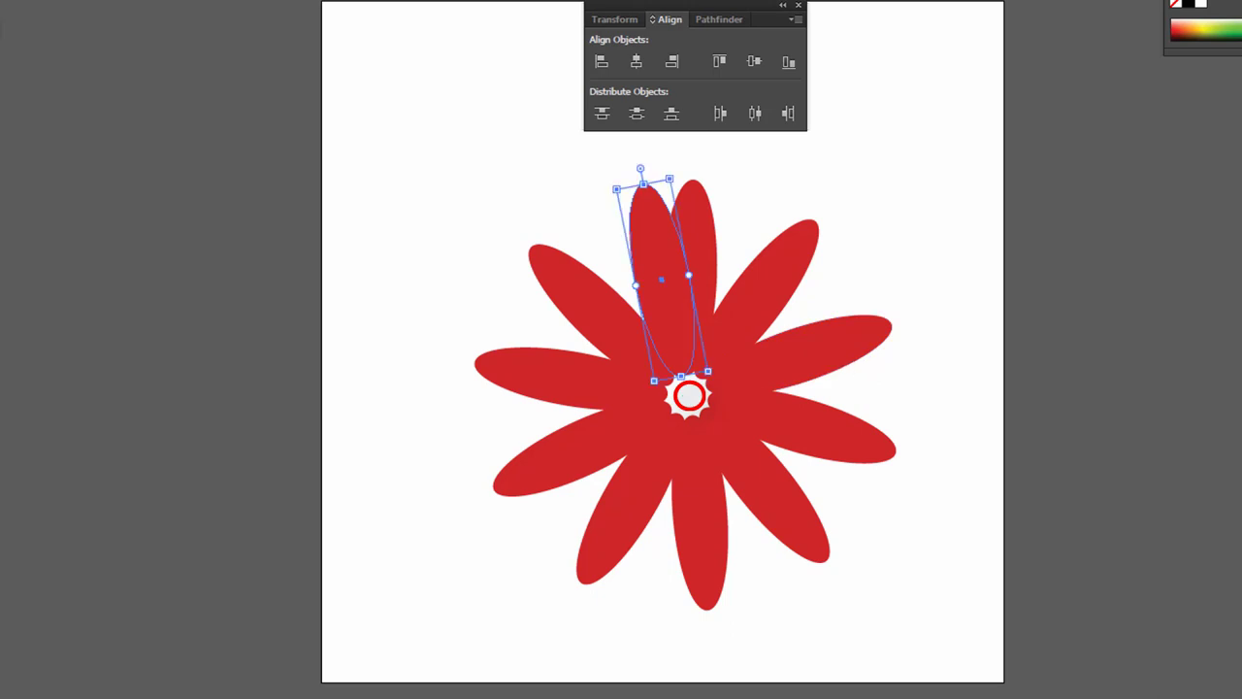
{"action": "left_click_drag", "start_coordinate": [405, 138], "coordinate": [929, 638]}
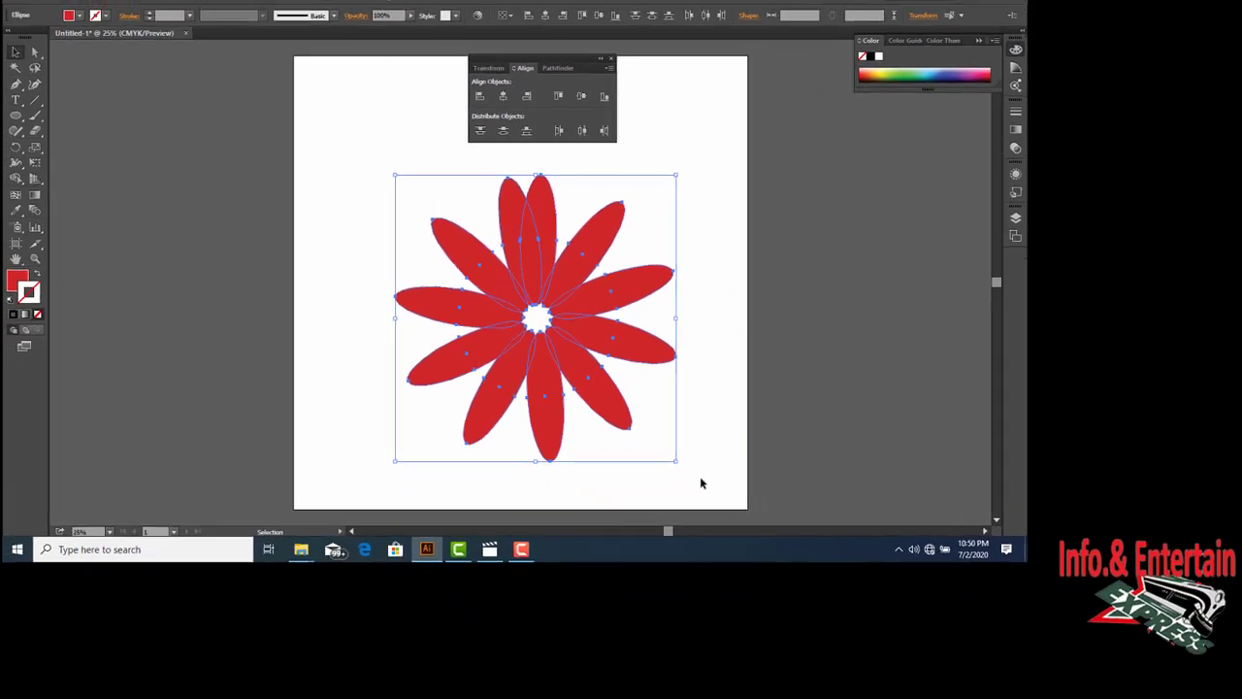
{"action": "key", "text": "Delete"}
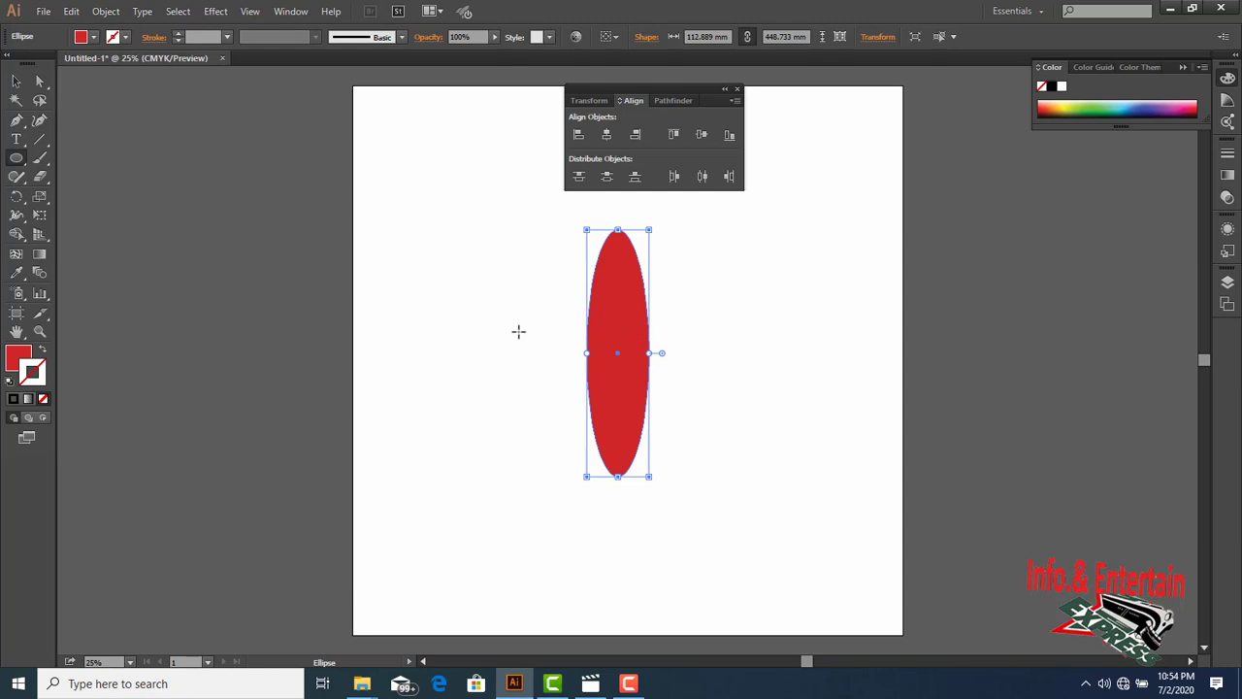
{"action": "key", "text": "Delete"}
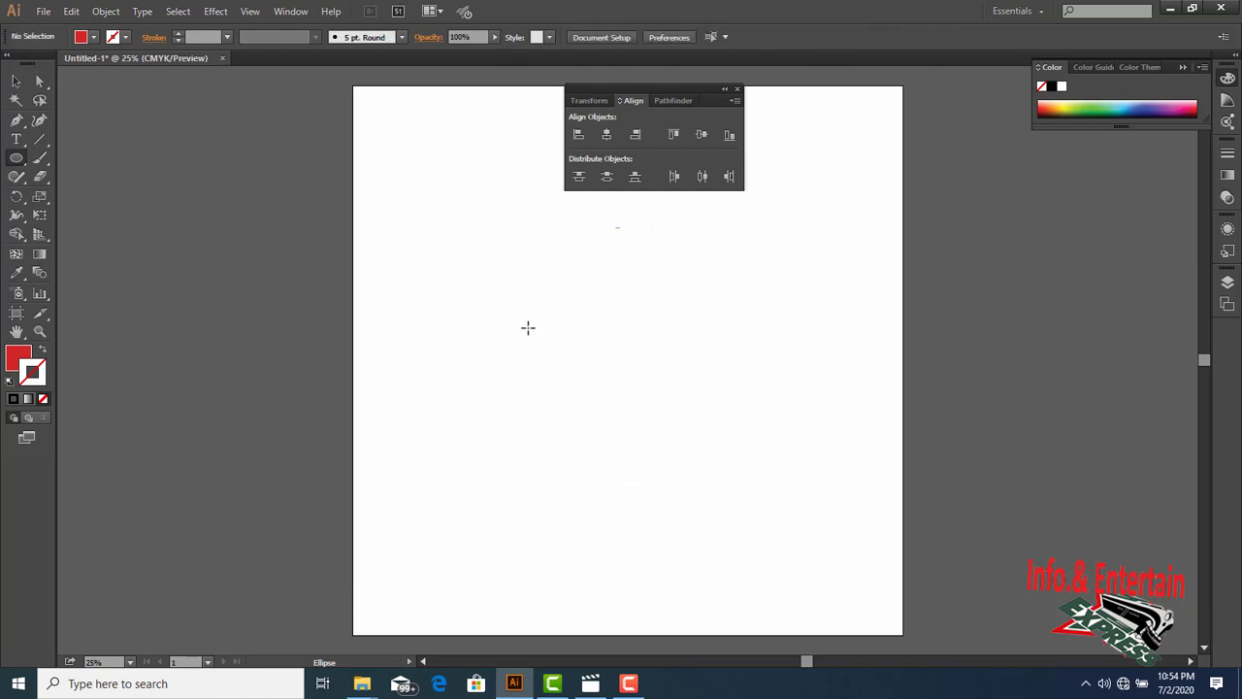
Step: Draw a red ellipse about 267 × 292 mm and move it near the middle of the artboard
{"action": "left_click", "coordinate": [21, 161]}
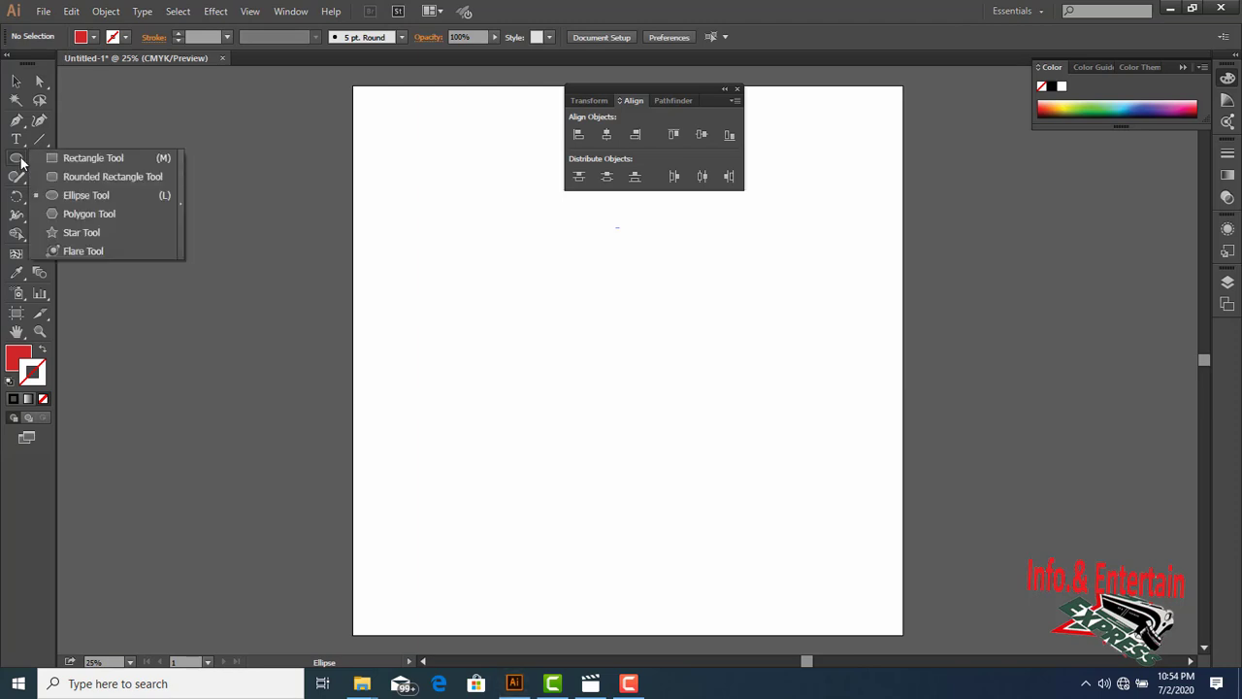
{"action": "left_click", "coordinate": [89, 195]}
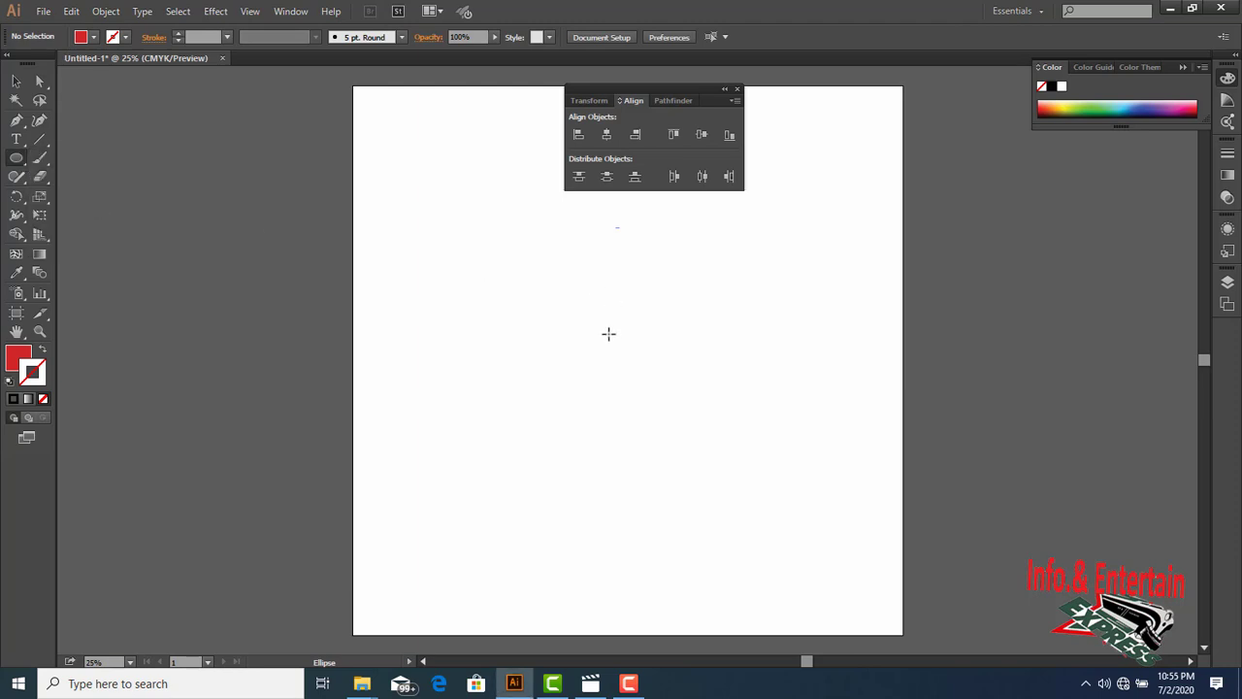
{"action": "left_click_drag", "start_coordinate": [585, 288], "coordinate": [732, 449]}
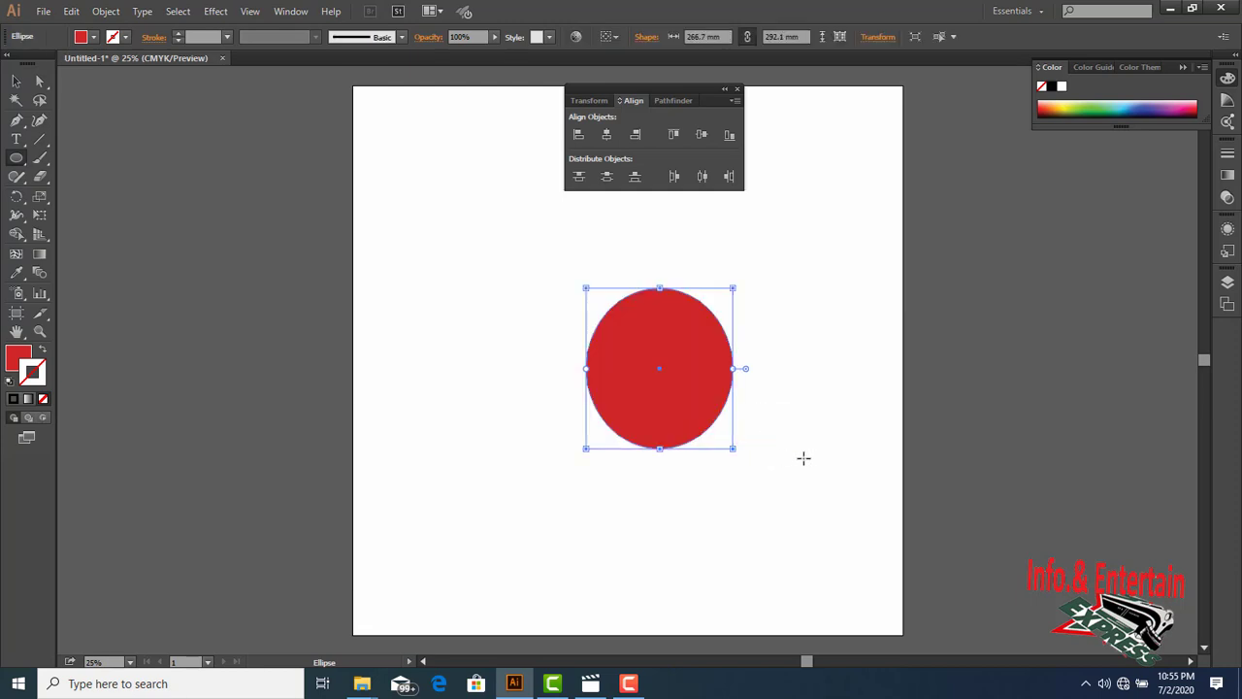
{"action": "left_click", "coordinate": [18, 84]}
{"action": "left_click_drag", "start_coordinate": [697, 375], "coordinate": [654, 352]}
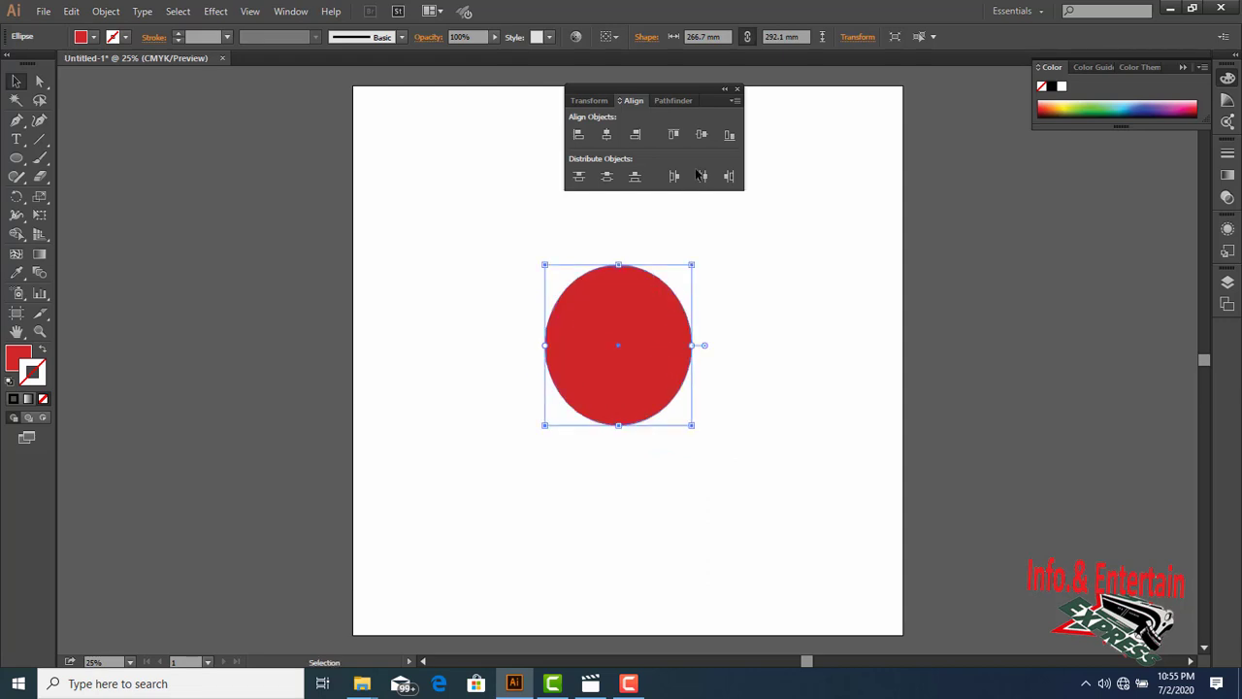
Step: Move the floating Align panel off the artboard to just below the Color panel
{"action": "left_click_drag", "start_coordinate": [685, 93], "coordinate": [917, 153]}
{"action": "left_click_drag", "start_coordinate": [1111, 176], "coordinate": [1161, 165]}
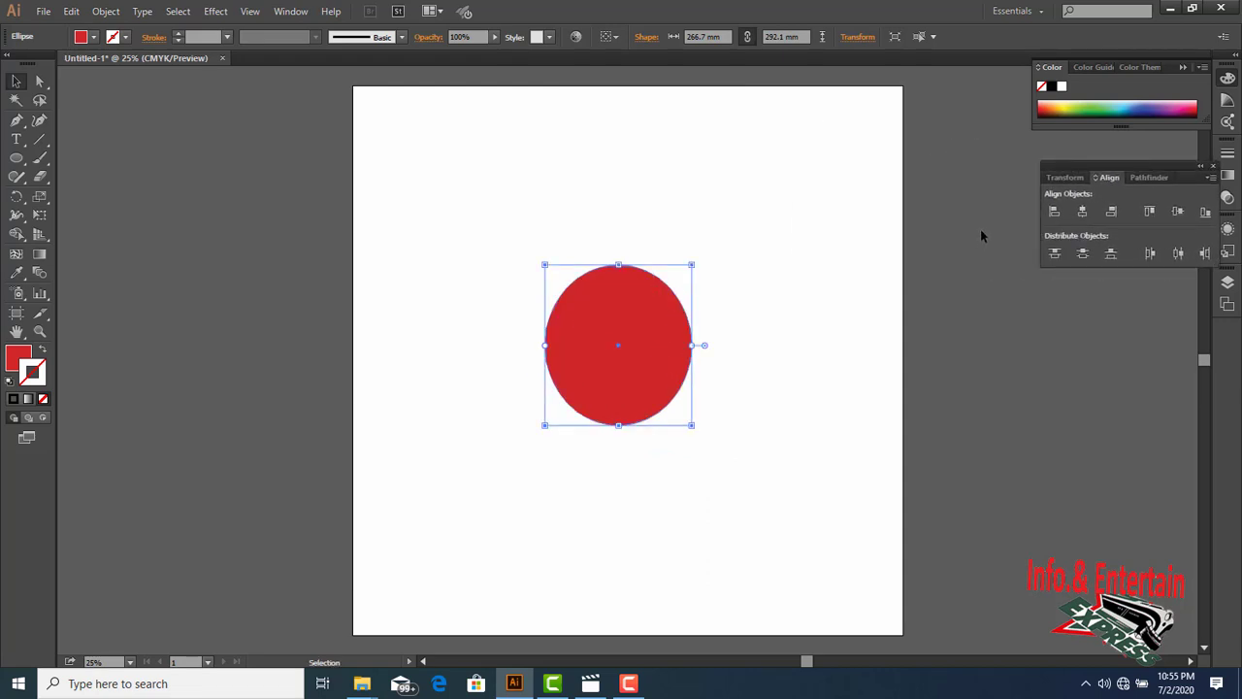
Step: Show the rulers and place a horizontal and a vertical guide crossing at the red ellipse's centre
{"action": "key", "text": "ctrl+r"}
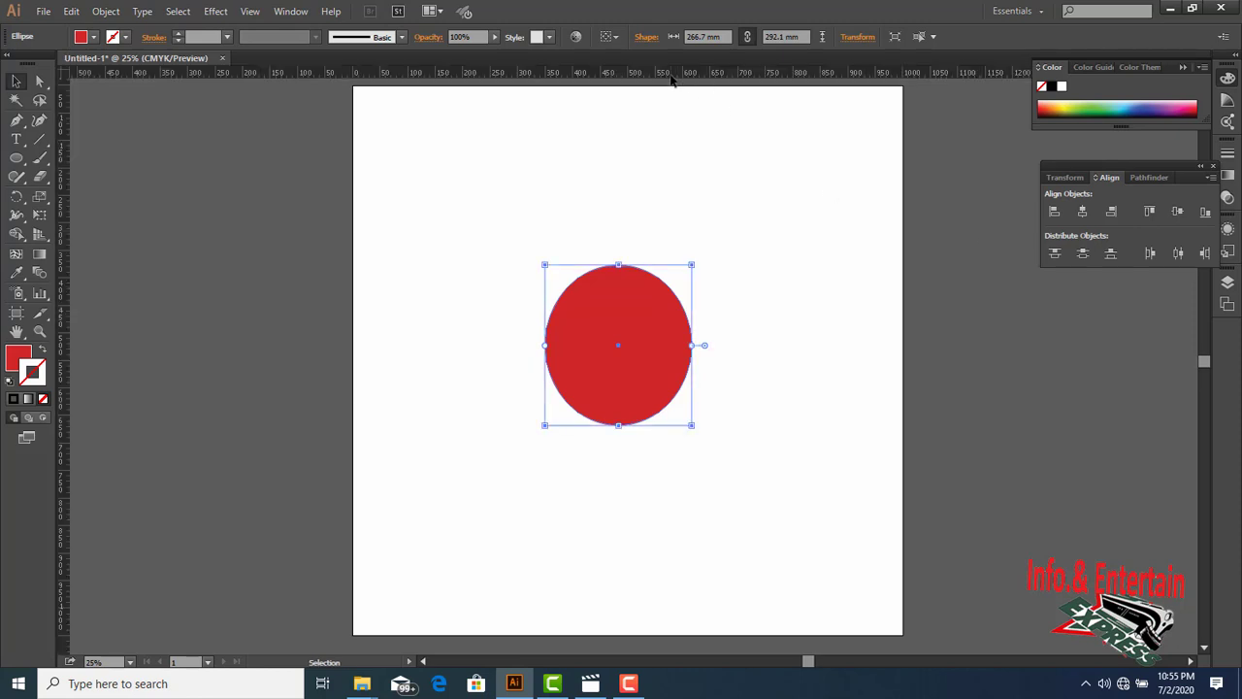
{"action": "left_click_drag", "start_coordinate": [669, 81], "coordinate": [674, 345]}
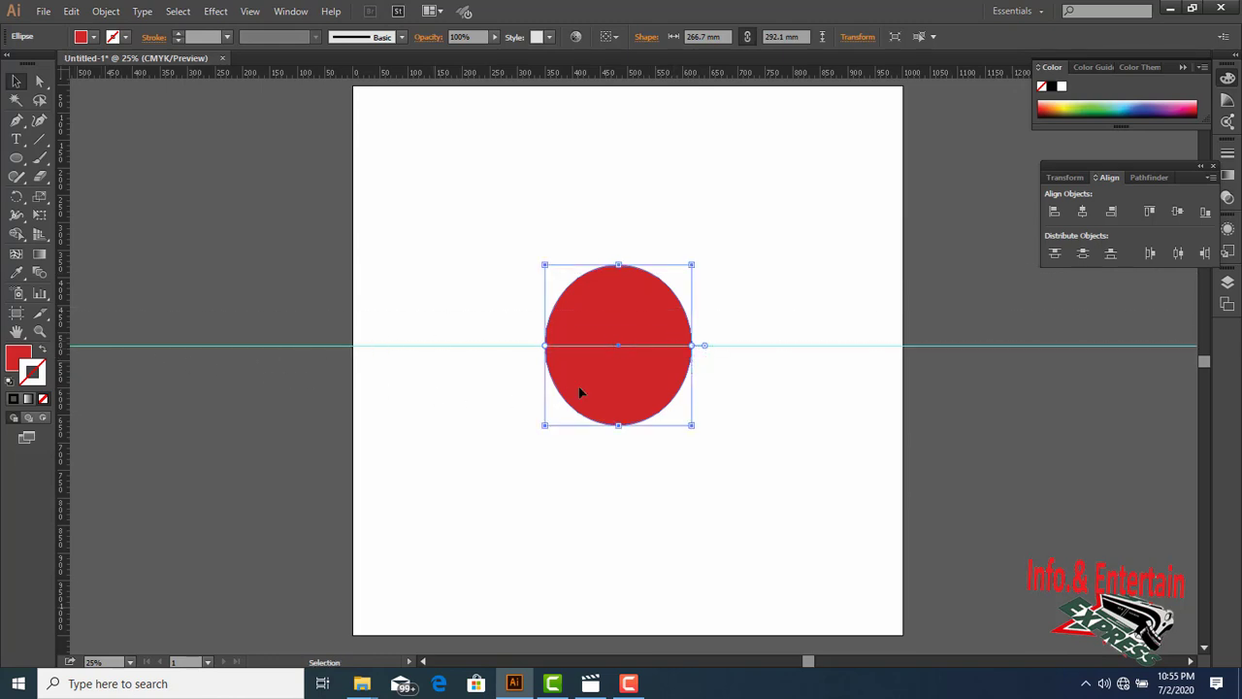
{"action": "left_click_drag", "start_coordinate": [64, 388], "coordinate": [616, 377]}
{"action": "left_click", "coordinate": [617, 378]}
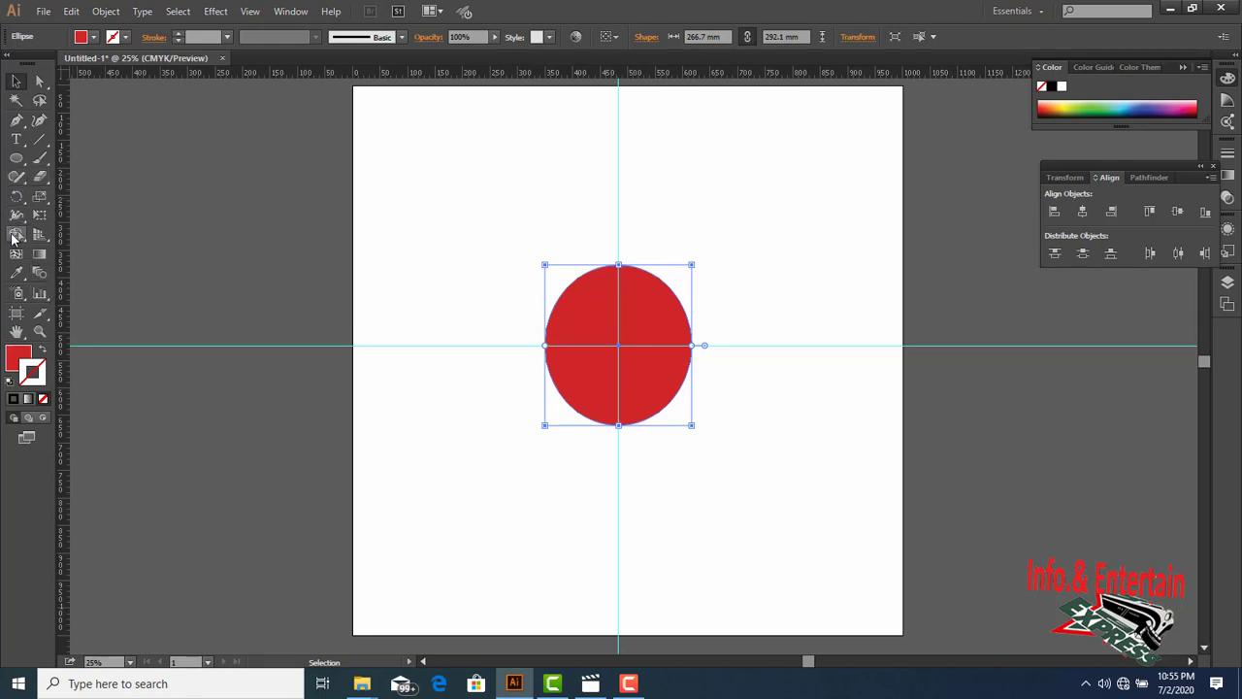
Step: Draw a small star about 54 × 53 mm on the vertical guide above the red ellipse
{"action": "left_click", "coordinate": [19, 163]}
{"action": "left_click_drag", "start_coordinate": [20, 167], "coordinate": [97, 227]}
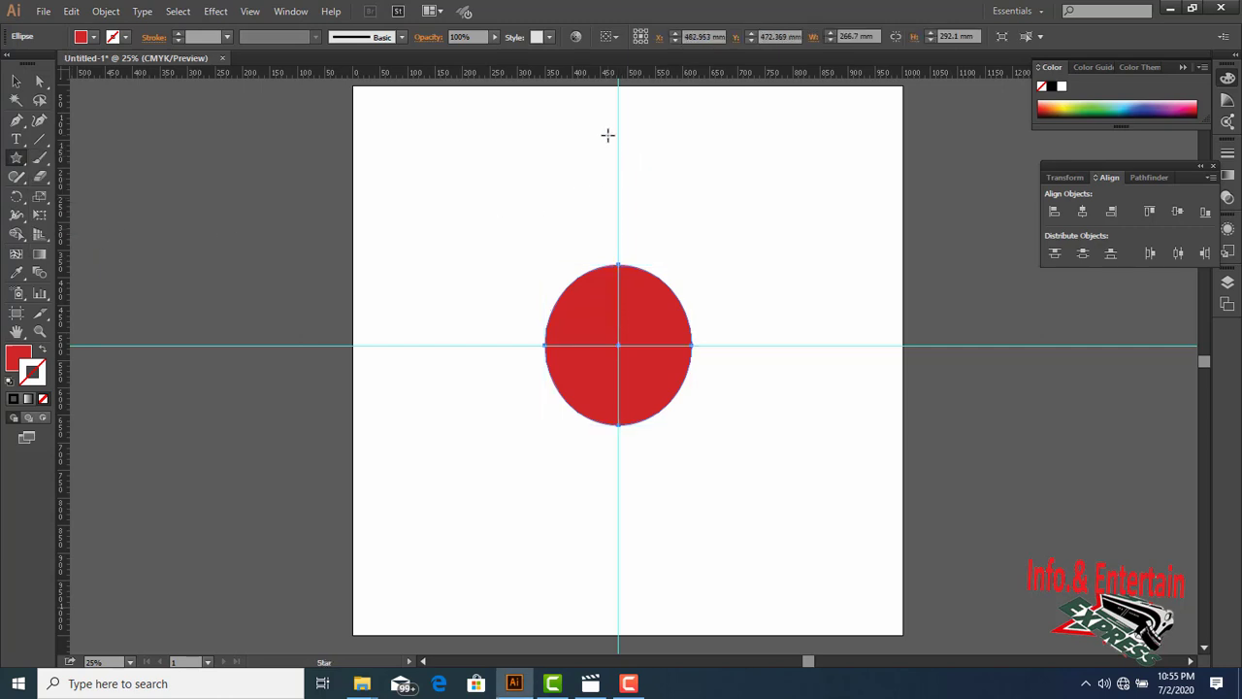
{"action": "mouse_move", "coordinate": [606, 134]}
{"action": "left_mouse_down"}
{"action": "mouse_move", "coordinate": [621, 152]}
{"action": "mouse_move", "coordinate": [622, 141]}
{"action": "left_mouse_up"}
{"action": "left_click", "coordinate": [15, 83]}
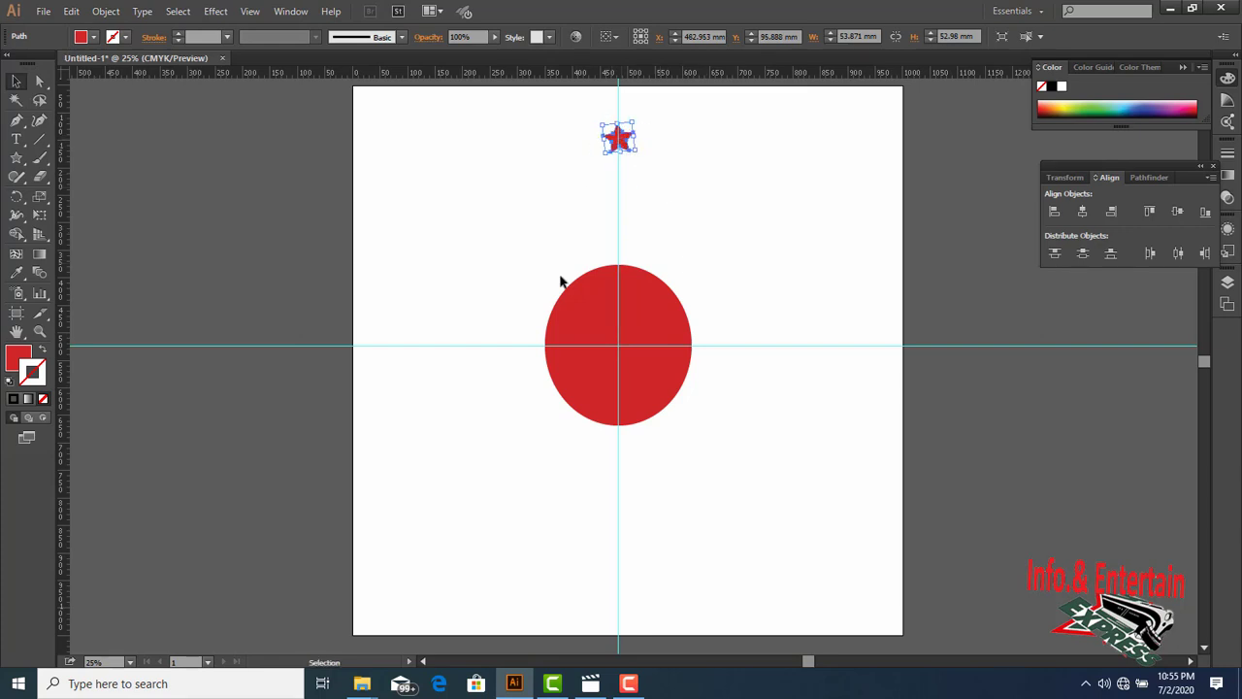
Step: Change the star's fill colour to a pinkish magenta
{"action": "double_click", "coordinate": [20, 359]}
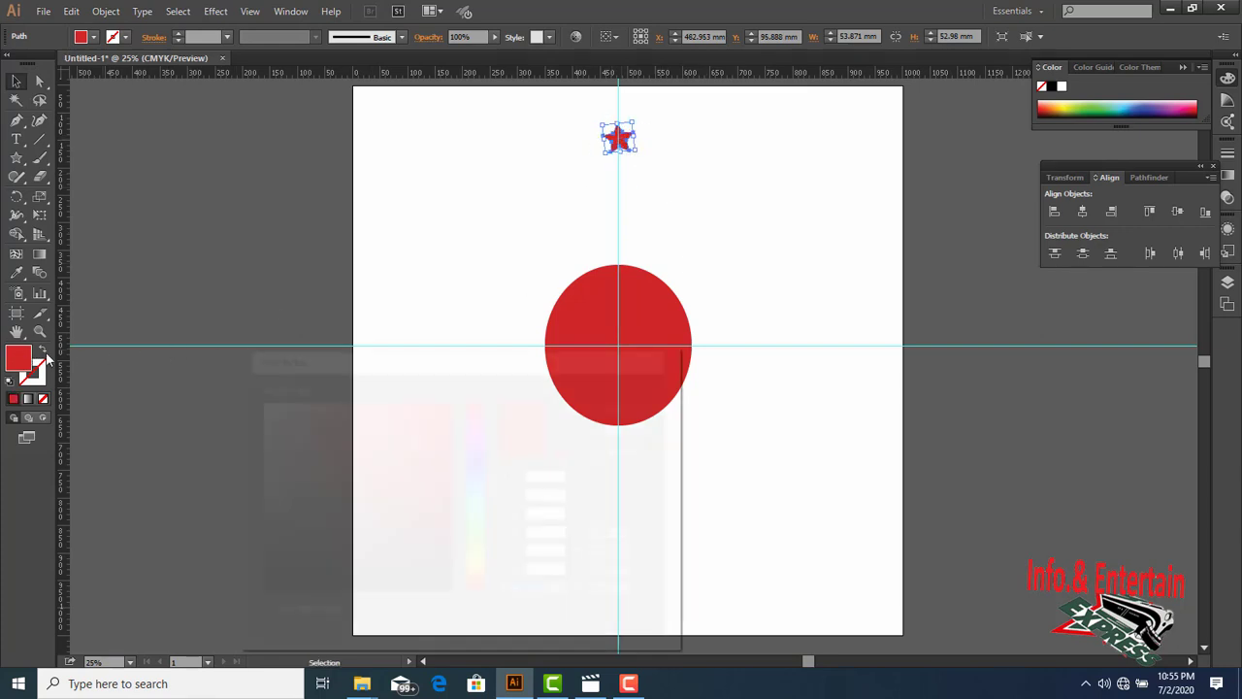
{"action": "left_click", "coordinate": [485, 430]}
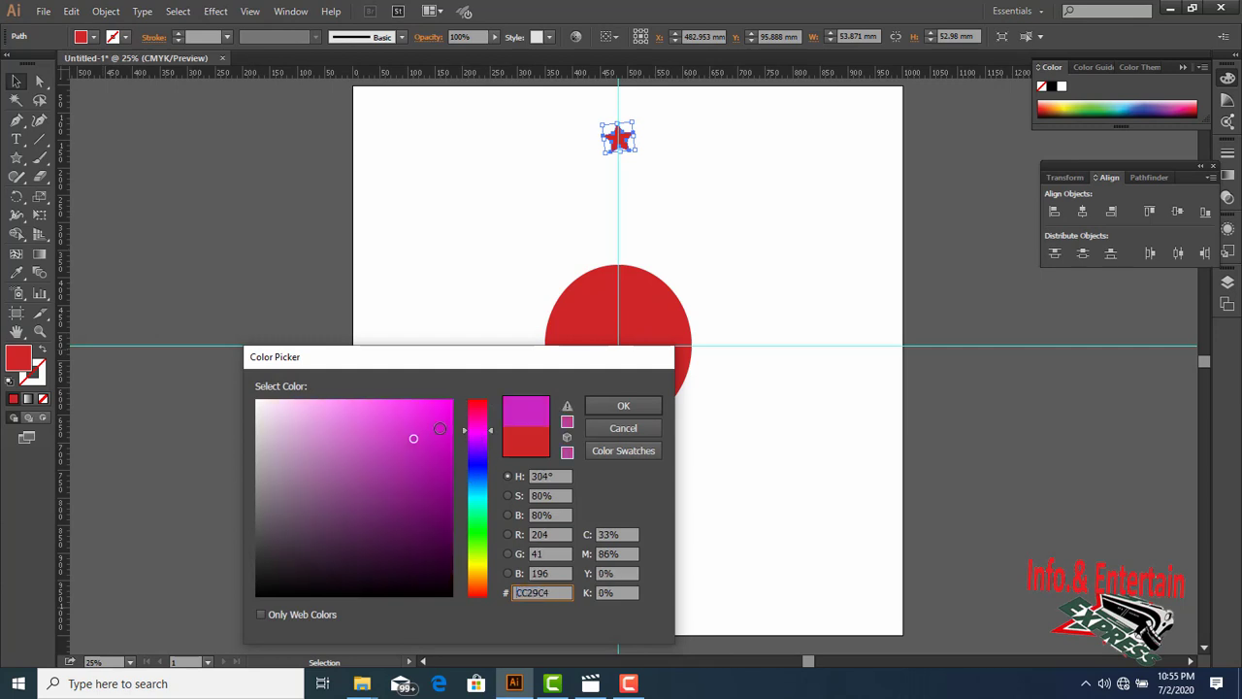
{"action": "left_click", "coordinate": [439, 404]}
{"action": "left_click", "coordinate": [623, 405]}
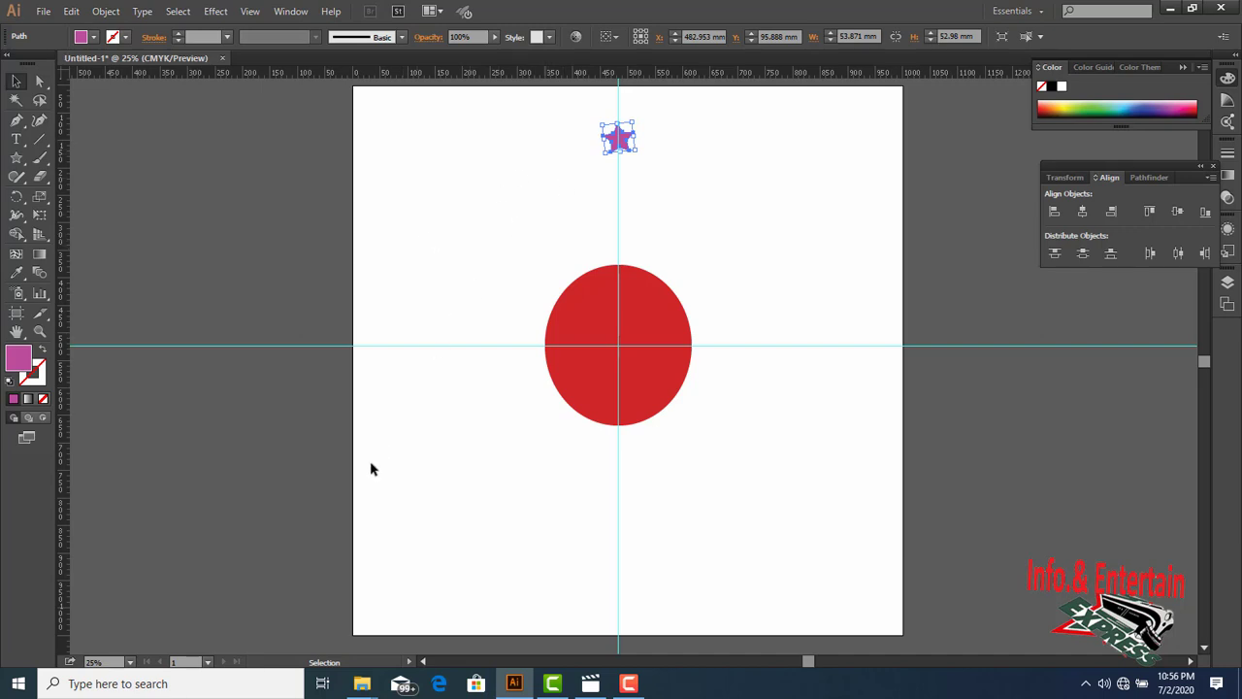
Step: Find the Windows Calculator through the system search and switch to it
{"action": "left_click", "coordinate": [260, 690]}
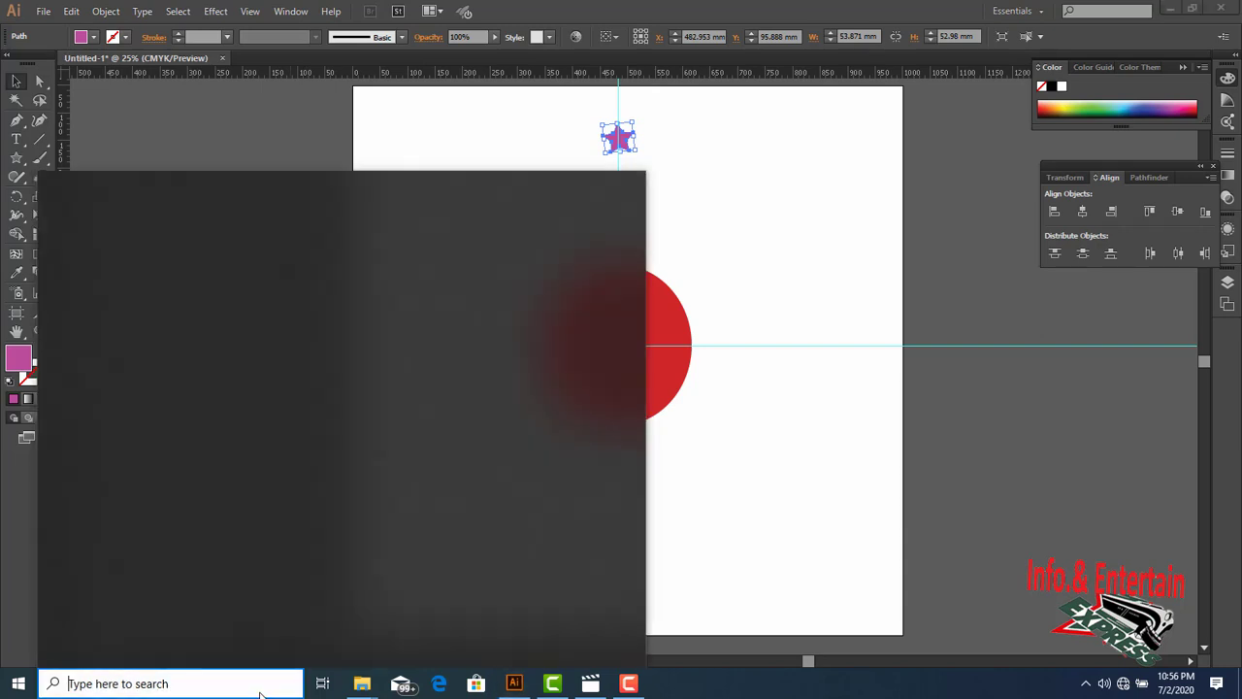
{"action": "type", "text": "ca"}
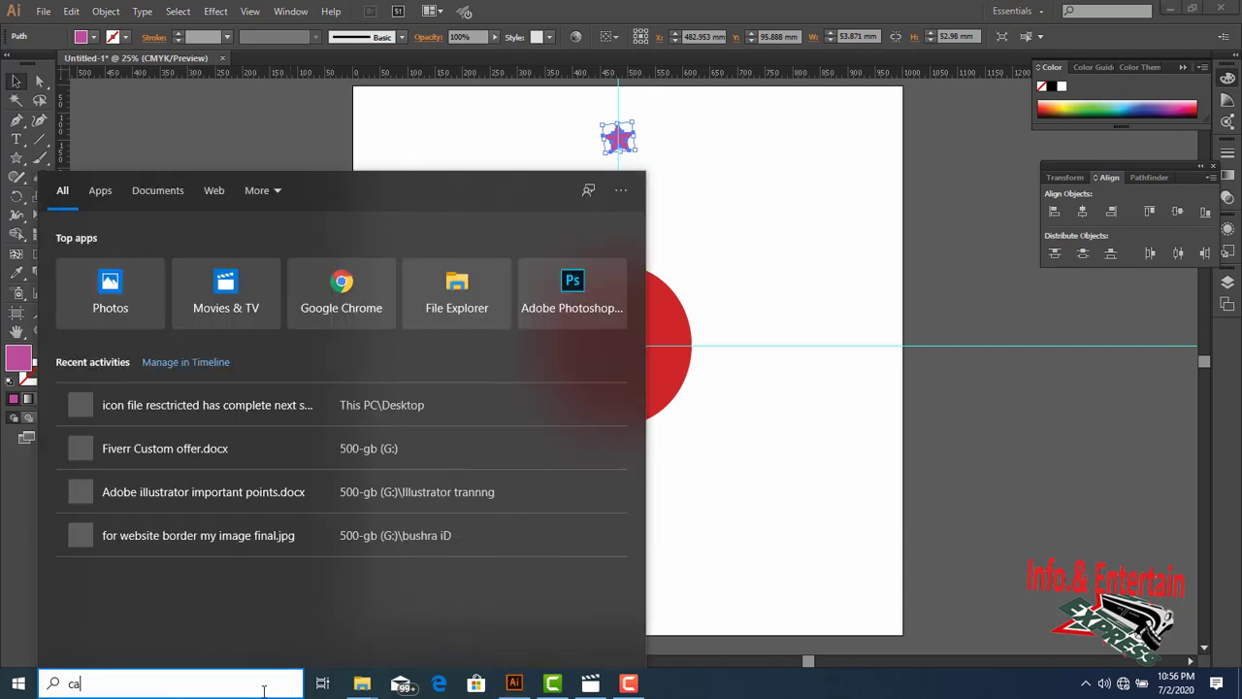
{"action": "type", "text": "lc"}
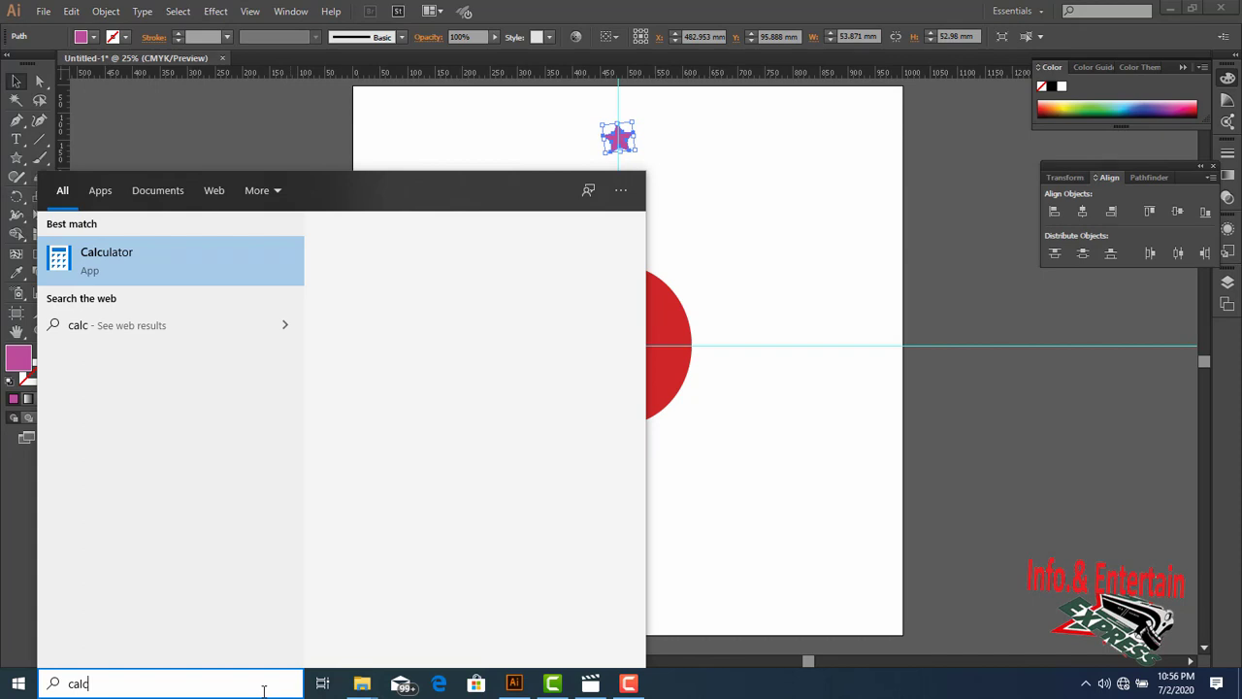
{"action": "key", "text": "Return"}
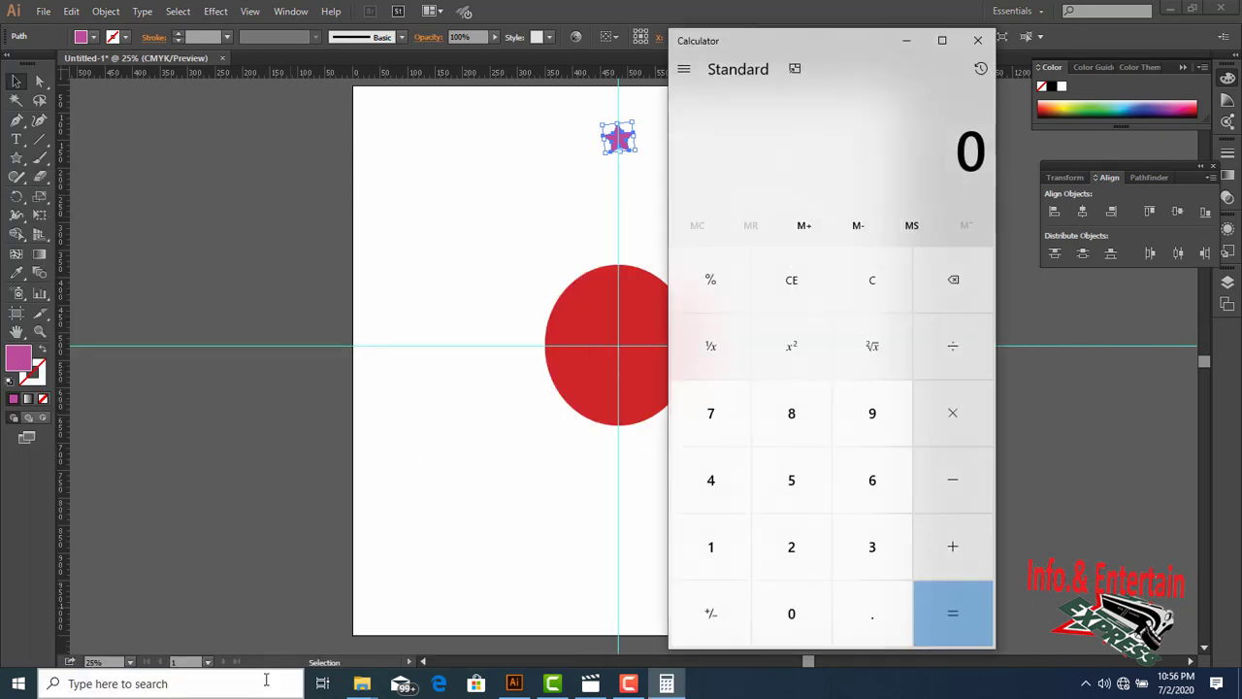
Step: Divide 360 by 30 in Calculator, then minimise it to return to Illustrator
{"action": "left_click", "coordinate": [871, 557]}
{"action": "left_click", "coordinate": [869, 499]}
{"action": "left_click", "coordinate": [798, 631]}
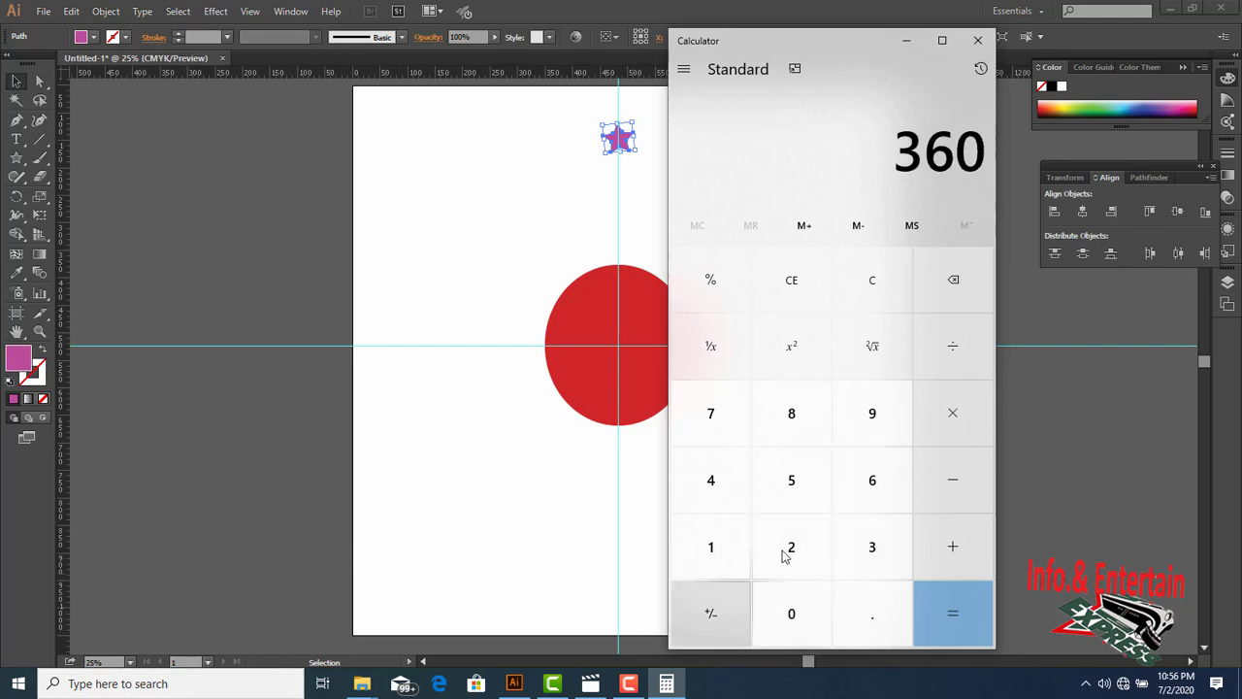
{"action": "left_click", "coordinate": [950, 347]}
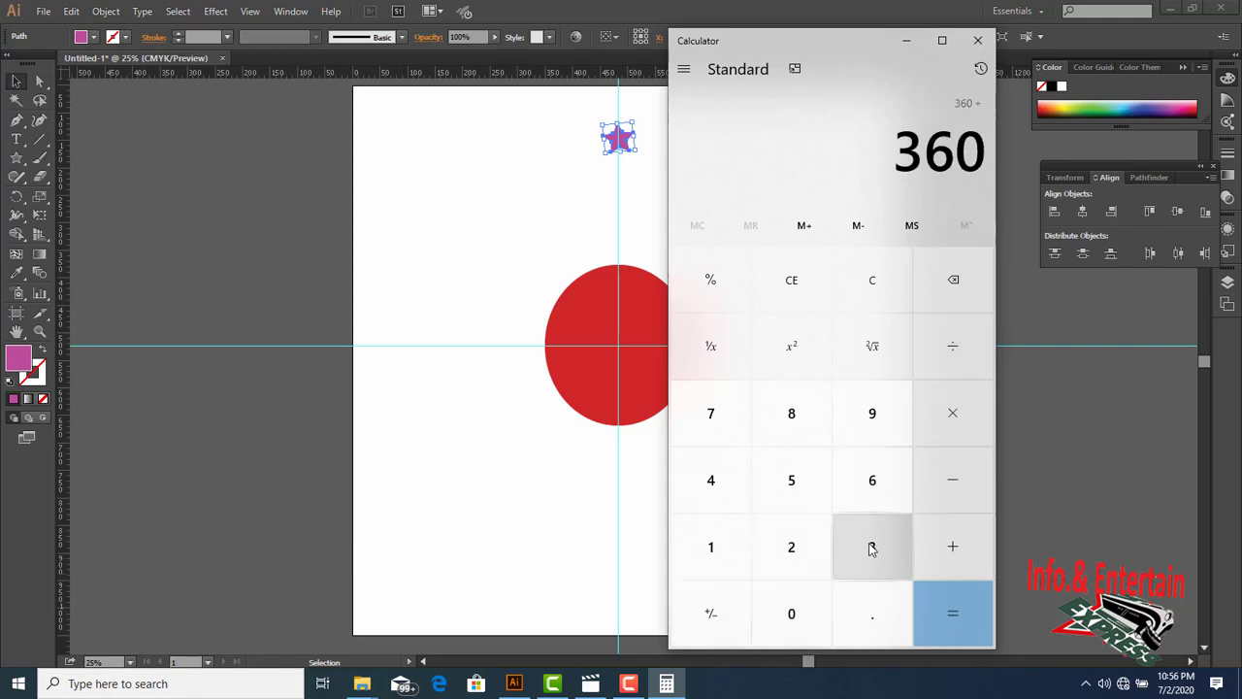
{"action": "left_click", "coordinate": [869, 549]}
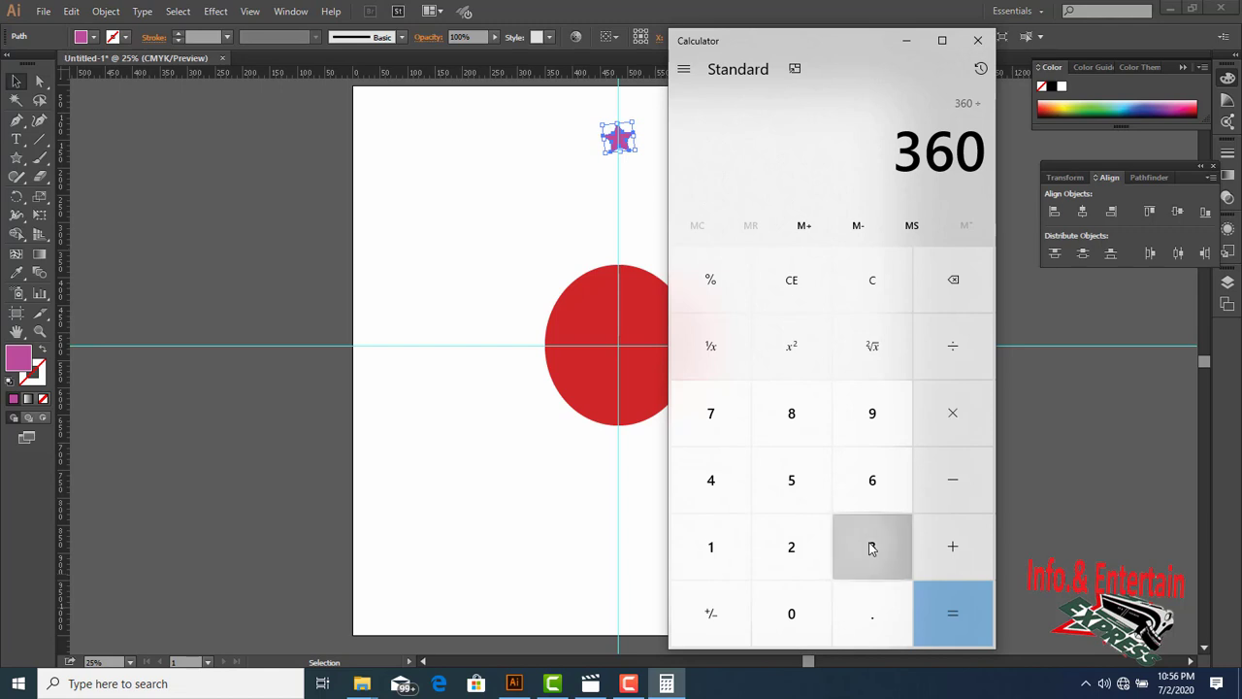
{"action": "left_click", "coordinate": [805, 627]}
{"action": "left_click", "coordinate": [949, 625]}
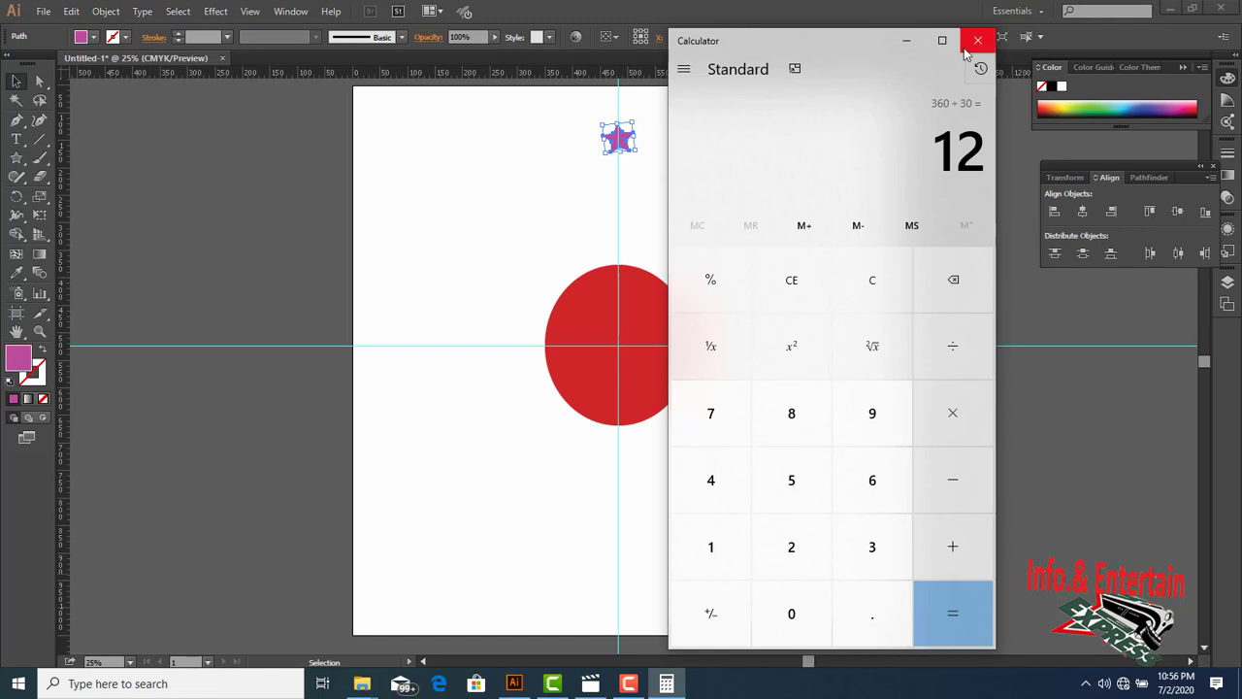
{"action": "left_click", "coordinate": [908, 41]}
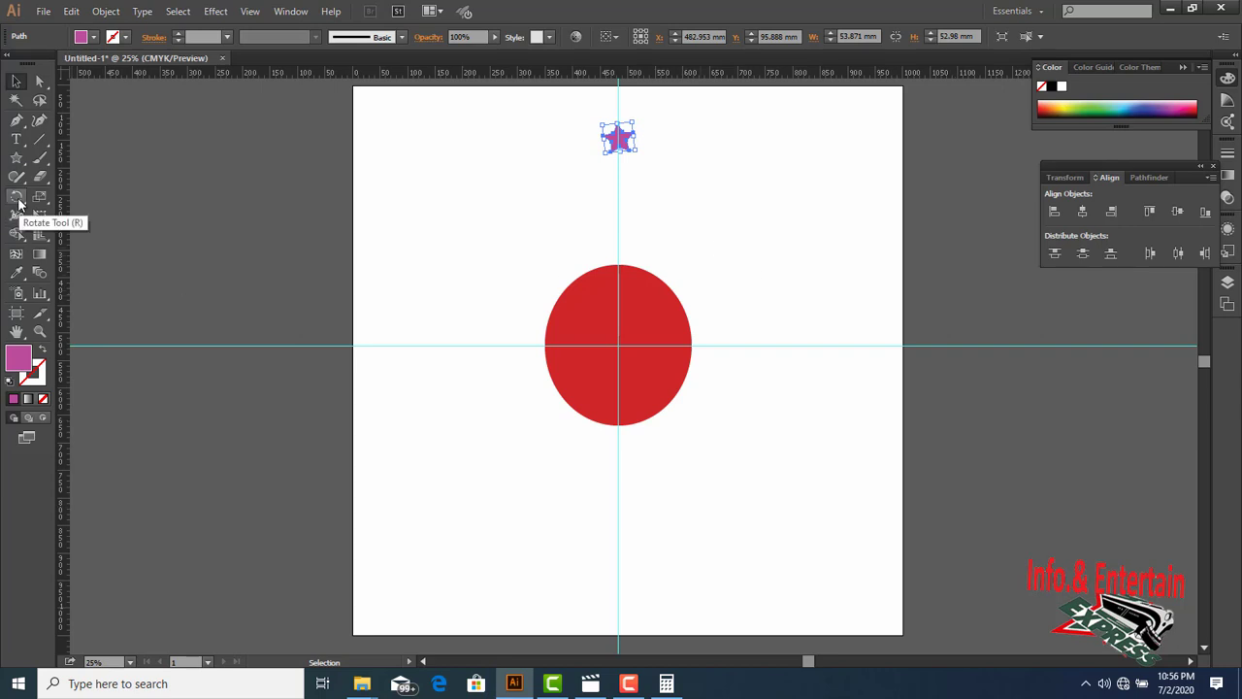
Step: Make a copy of the star rotated 12° about the red ellipse's centre with the Rotate tool
{"action": "left_click_drag", "start_coordinate": [18, 201], "coordinate": [60, 197]}
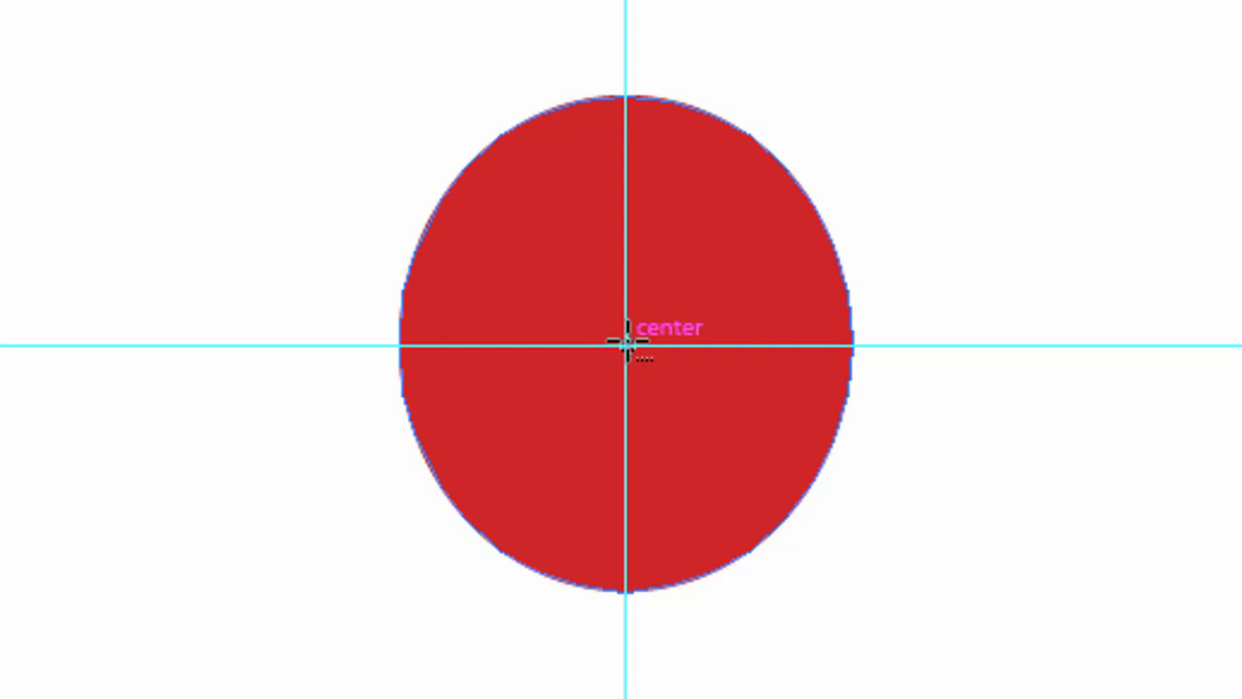
{"action": "left_click", "coordinate": [624, 342], "text": "alt"}
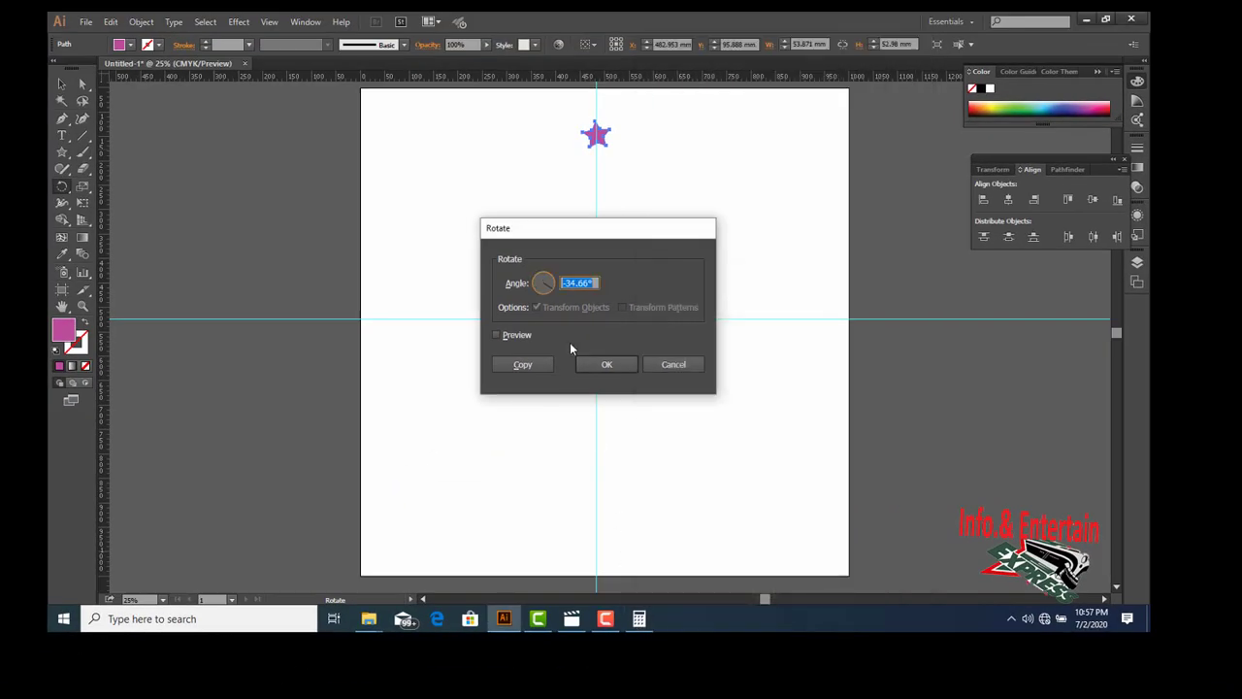
{"action": "key", "text": "BackSpace"}
{"action": "type", "text": "12"}
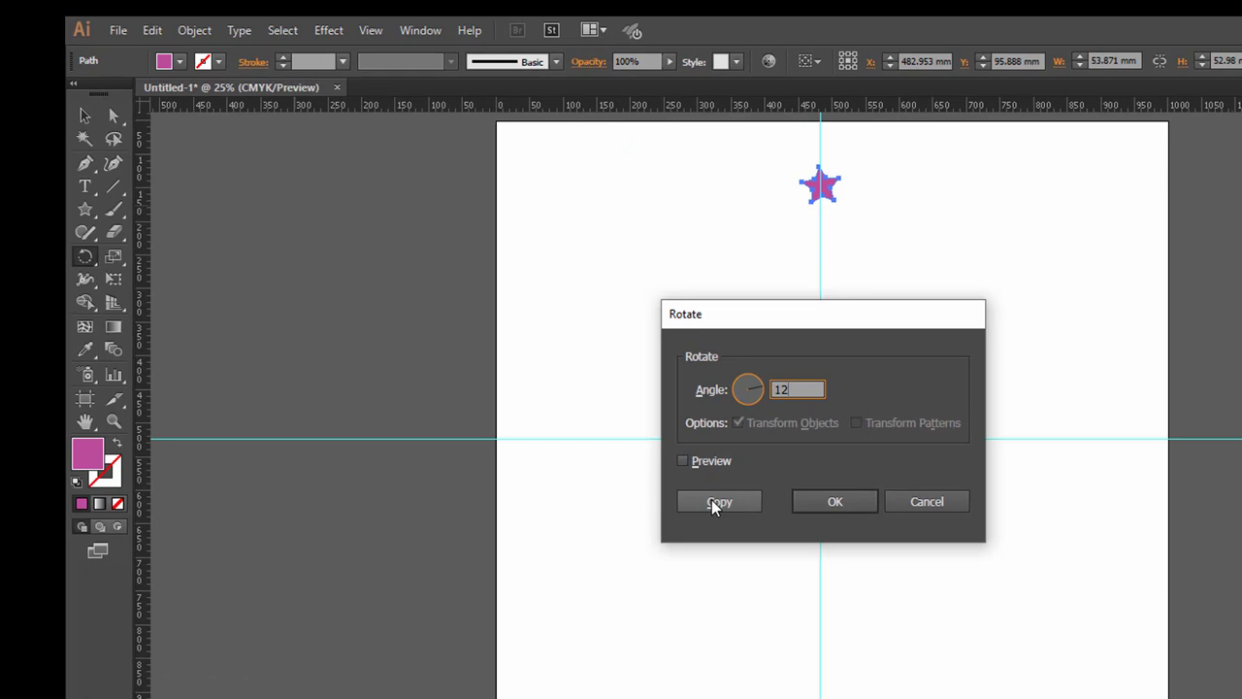
{"action": "left_click", "coordinate": [711, 500]}
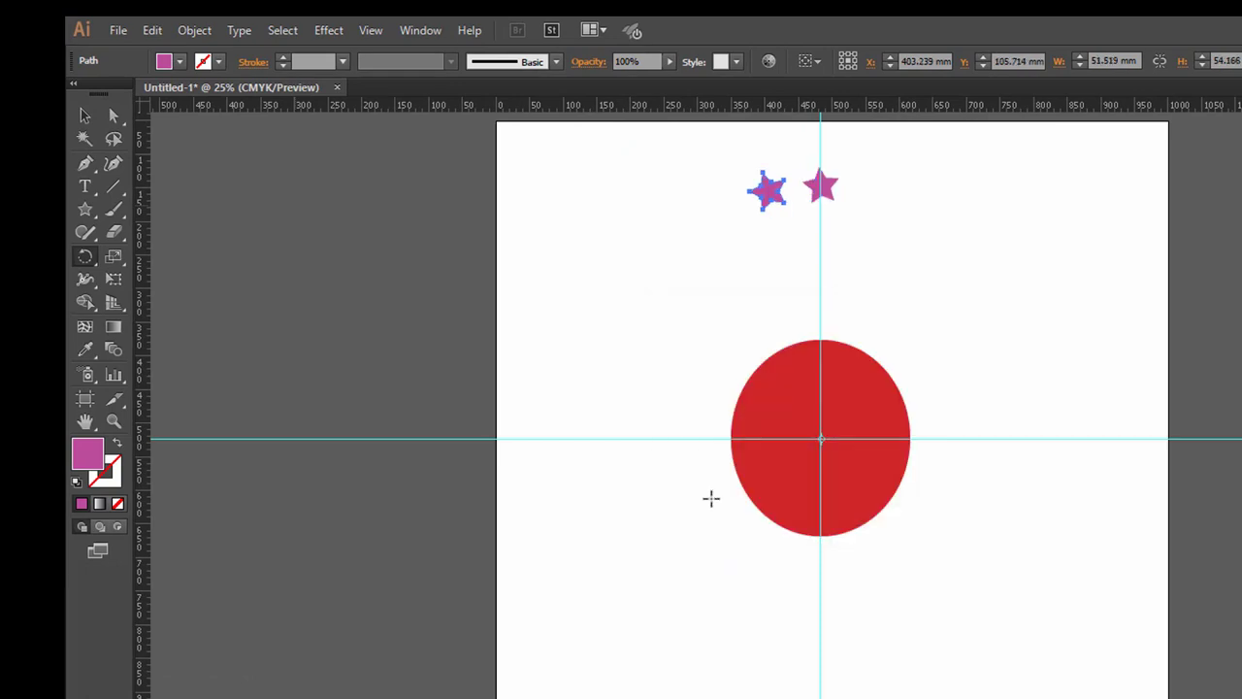
Step: Repeat the rotated copy until the stars form a full ring of 30 around the red ellipse
{"action": "key", "text": "ctrl+d"}
{"action": "key", "text": "ctrl+d"}
{"action": "key", "text": "ctrl+d"}
{"action": "key", "text": "ctrl+d"}
{"action": "key", "text": "ctrl+d"}
{"action": "key", "text": "ctrl+d"}
{"action": "key", "text": "ctrl+d"}
{"action": "key", "text": "ctrl+d"}
{"action": "key", "text": "ctrl+d"}
{"action": "key", "text": "ctrl+d"}
{"action": "key", "text": "ctrl+d"}
{"action": "key", "text": "ctrl+d"}
{"action": "key", "text": "ctrl+d"}
{"action": "key", "text": "ctrl+d"}
{"action": "key", "text": "ctrl+d"}
{"action": "key", "text": "ctrl+d"}
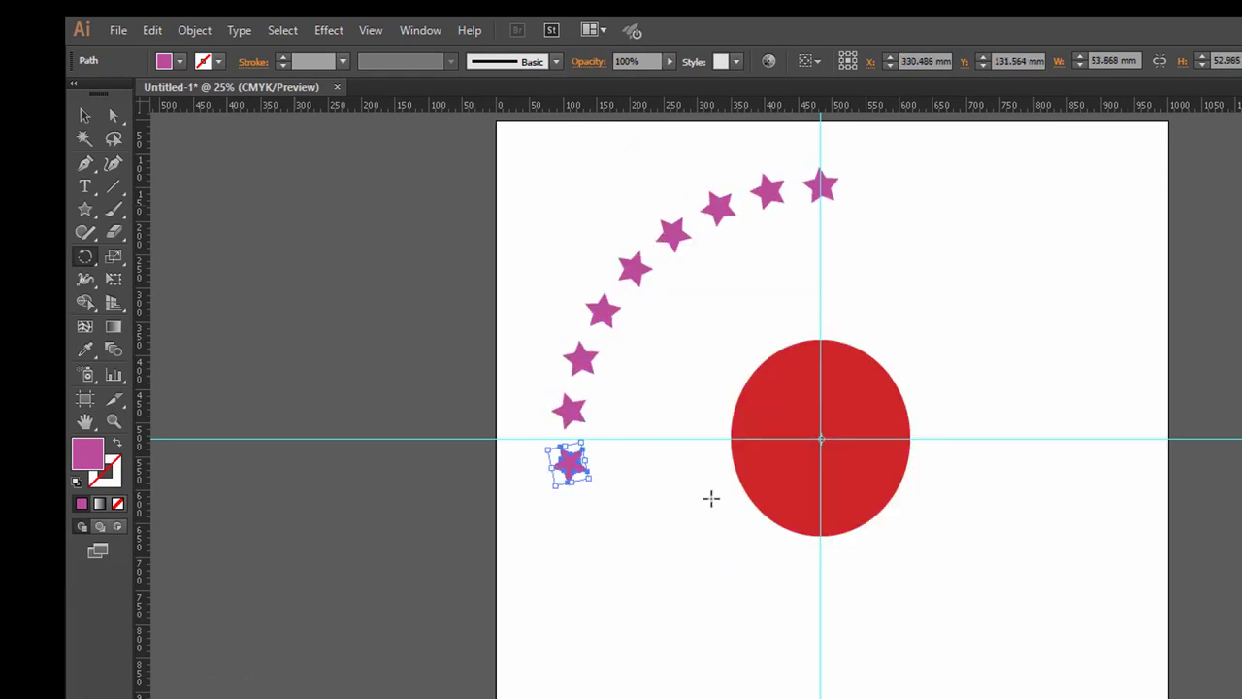
{"action": "key", "text": "ctrl+d"}
{"action": "key", "text": "ctrl+d"}
{"action": "key", "text": "ctrl+d"}
{"action": "key", "text": "ctrl+d"}
{"action": "key", "text": "ctrl+d"}
{"action": "key", "text": "ctrl+d"}
{"action": "key", "text": "ctrl+d"}
{"action": "key", "text": "ctrl+d"}
{"action": "key", "text": "ctrl+d"}
{"action": "key", "text": "ctrl+d"}
{"action": "key", "text": "ctrl+d"}
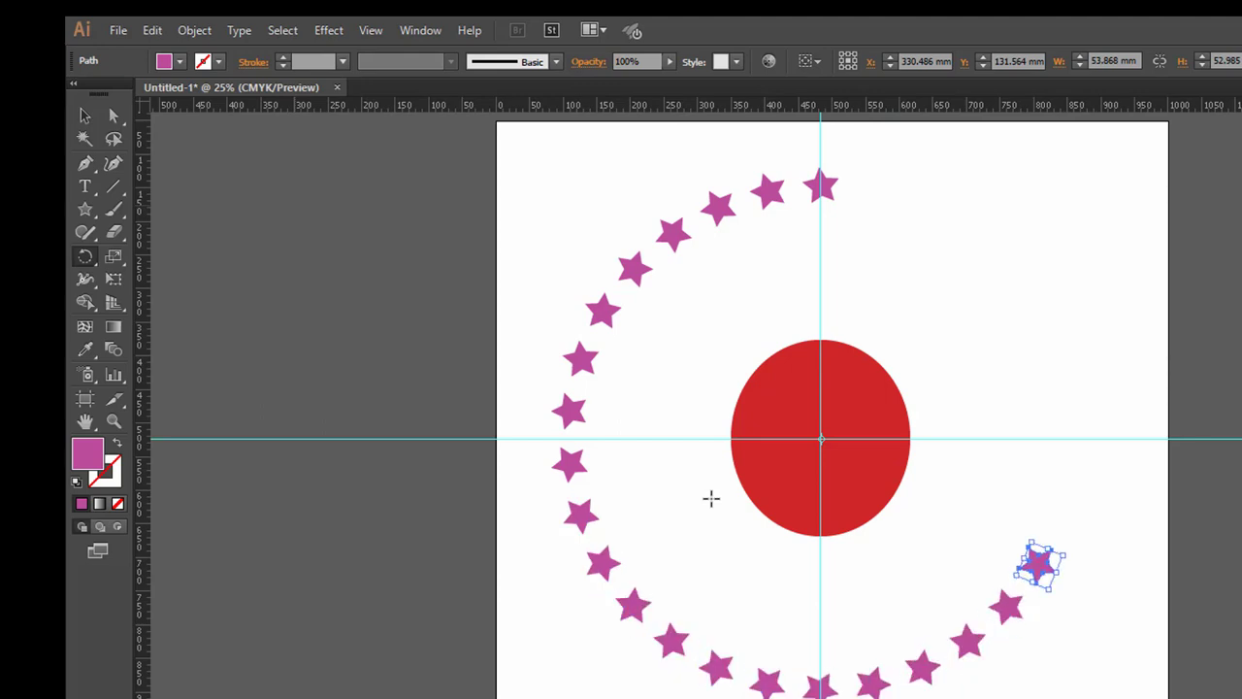
{"action": "key", "text": "ctrl+d"}
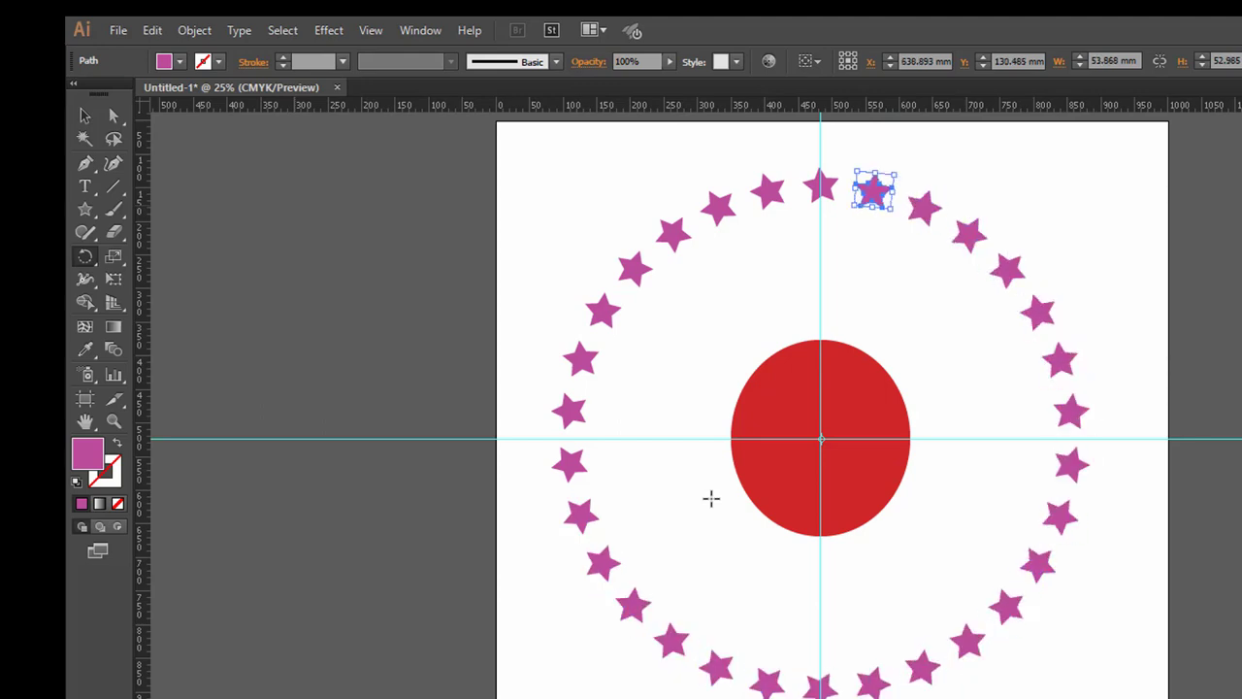
Step: Select the whole ring of stars together with the red ellipse and delete everything
{"action": "key", "text": "ctrl+shift+b"}
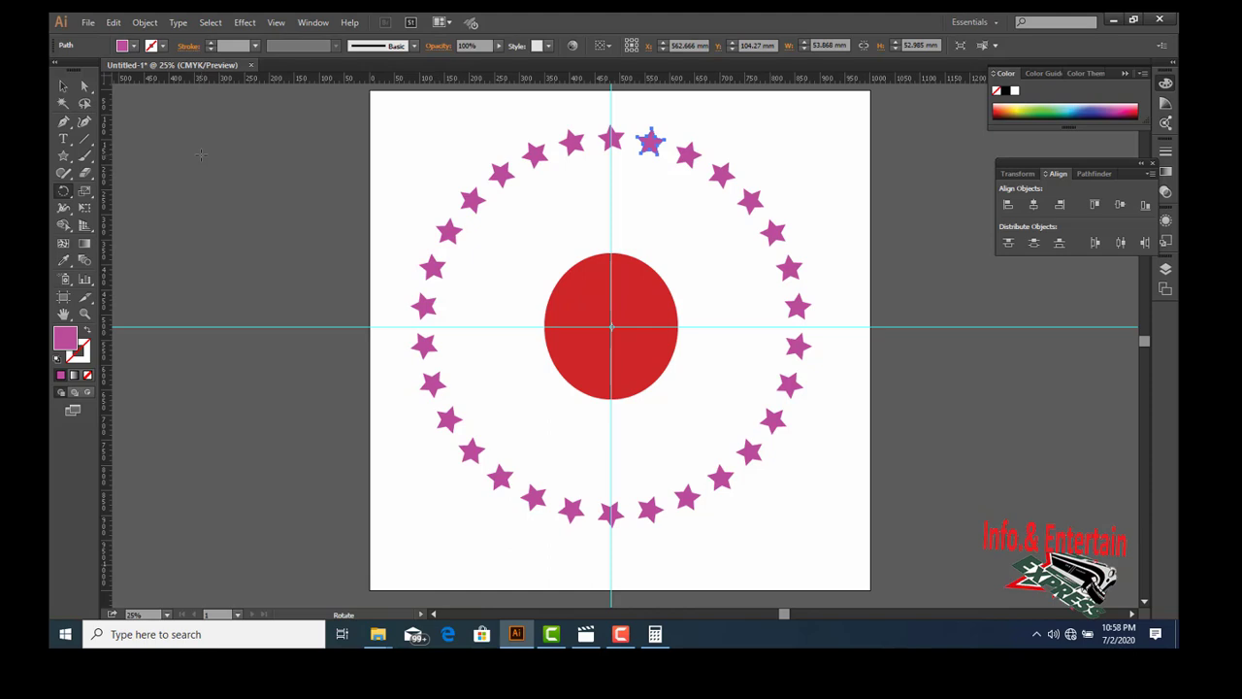
{"action": "left_click", "coordinate": [63, 90]}
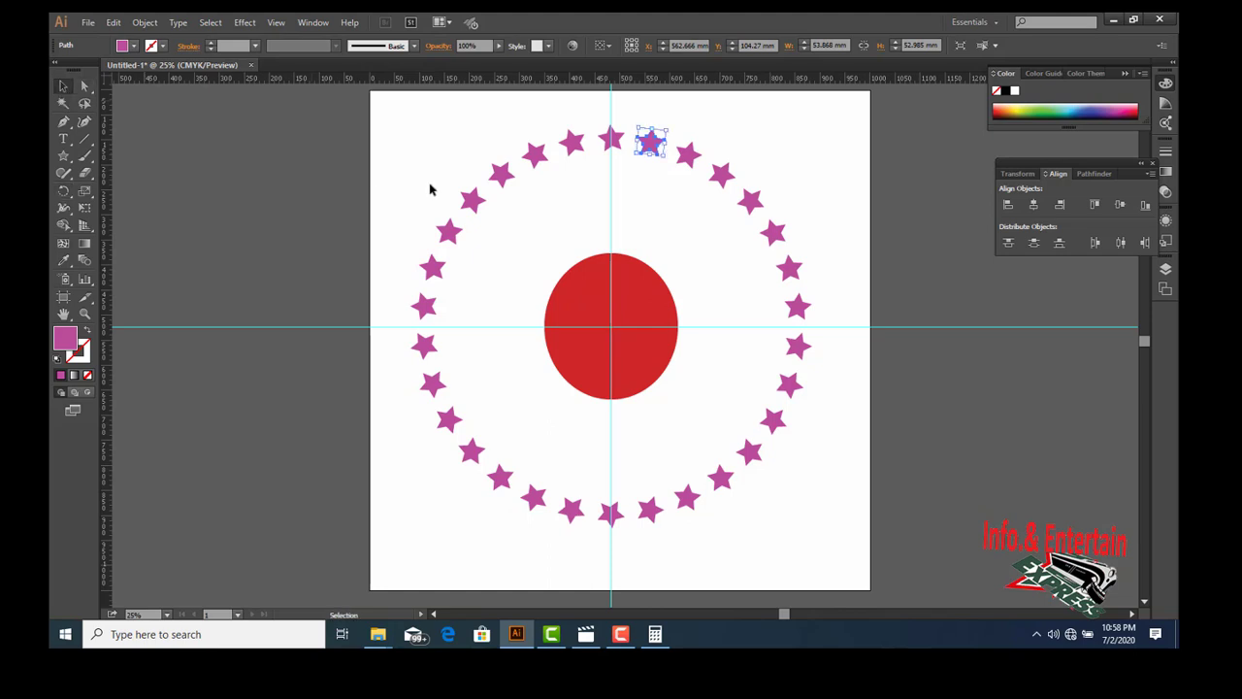
{"action": "left_click_drag", "start_coordinate": [400, 94], "coordinate": [878, 560]}
{"action": "key", "text": "Delete"}
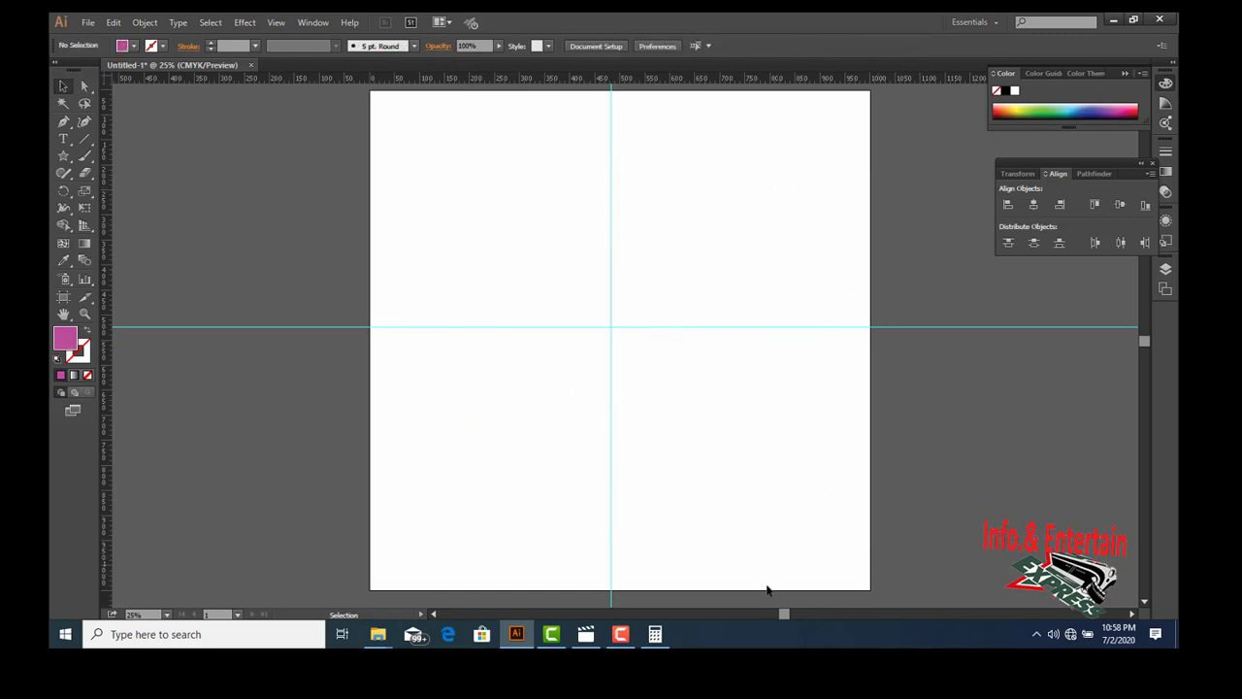
Step: Hide the horizontal and vertical guides on the empty artboard
{"action": "left_click", "coordinate": [621, 633]}
{"action": "key", "text": "a"}
{"action": "key", "text": "ctrl+semicolon"}
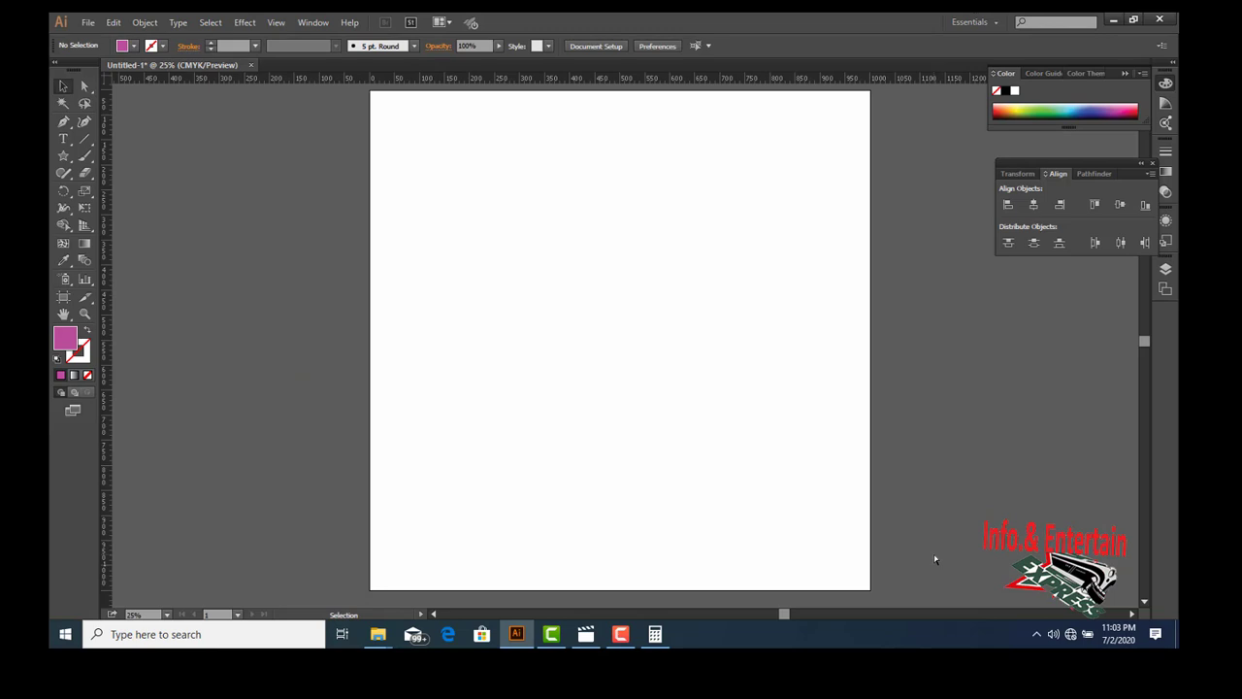
Step: Draw two magenta rectangles in the artboard's upper half, the lower one smaller at about 135 × 89 mm
{"action": "left_click", "coordinate": [65, 156]}
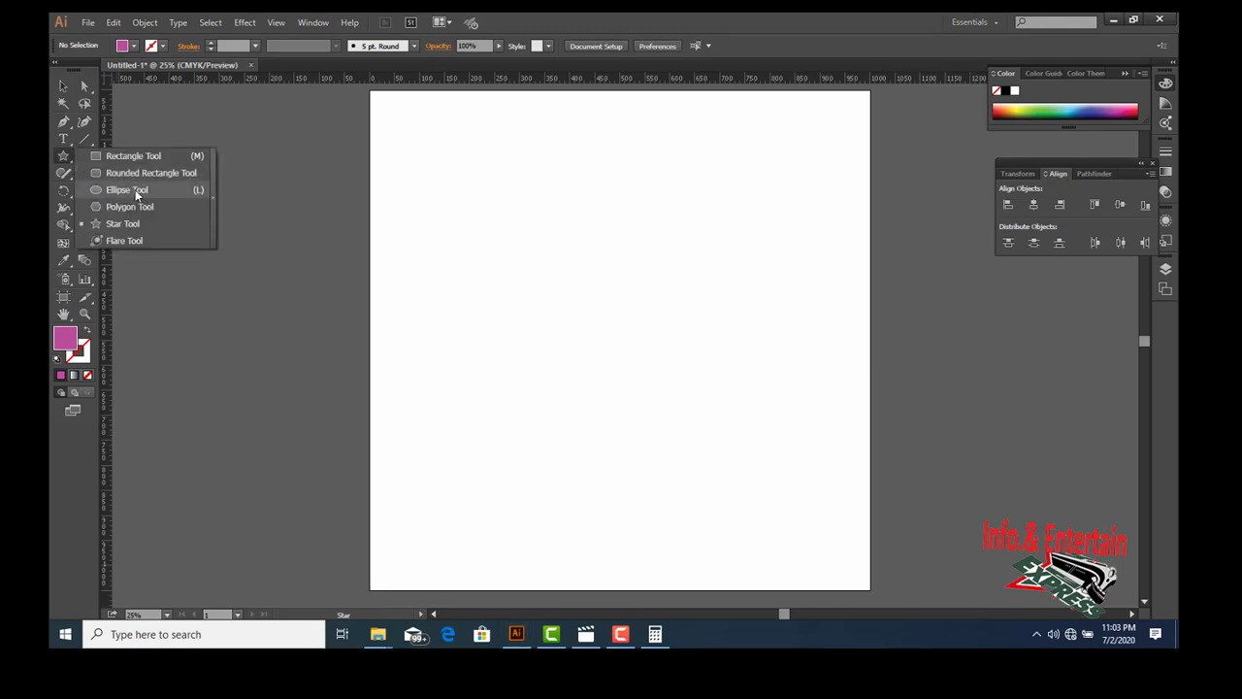
{"action": "left_click", "coordinate": [133, 157]}
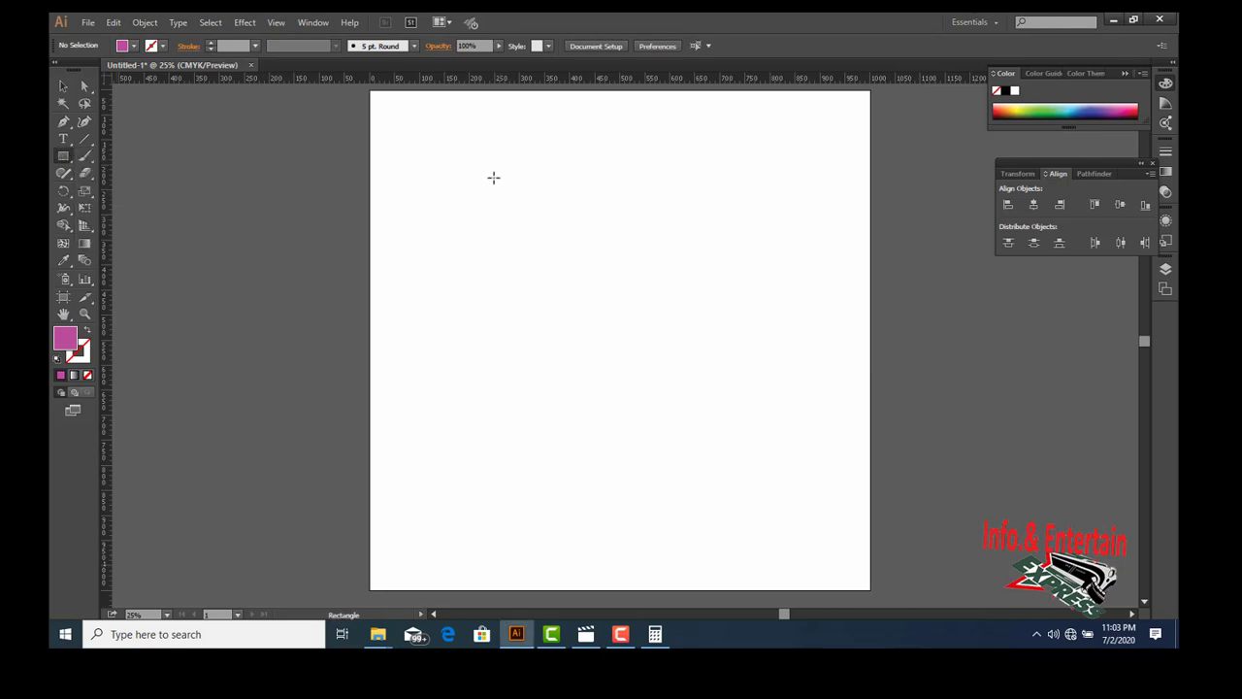
{"action": "left_click_drag", "start_coordinate": [476, 165], "coordinate": [598, 294]}
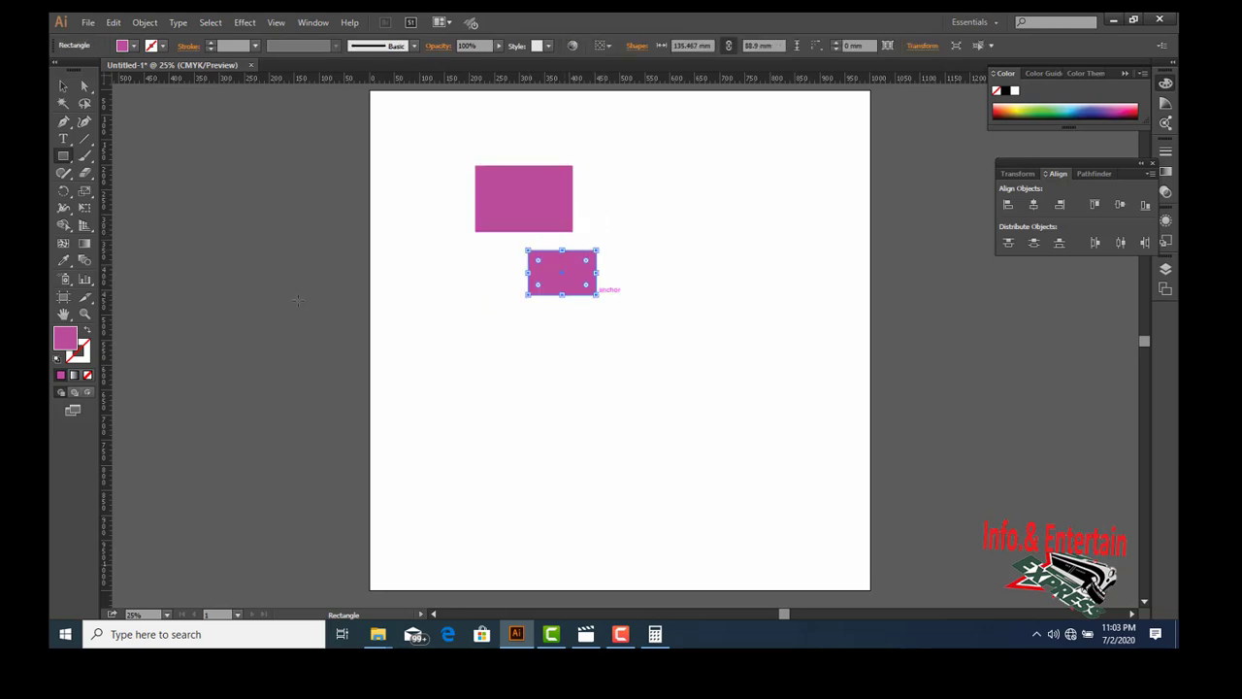
Step: Change the smaller rectangle's fill to purple 6C20BC
{"action": "double_click", "coordinate": [66, 341]}
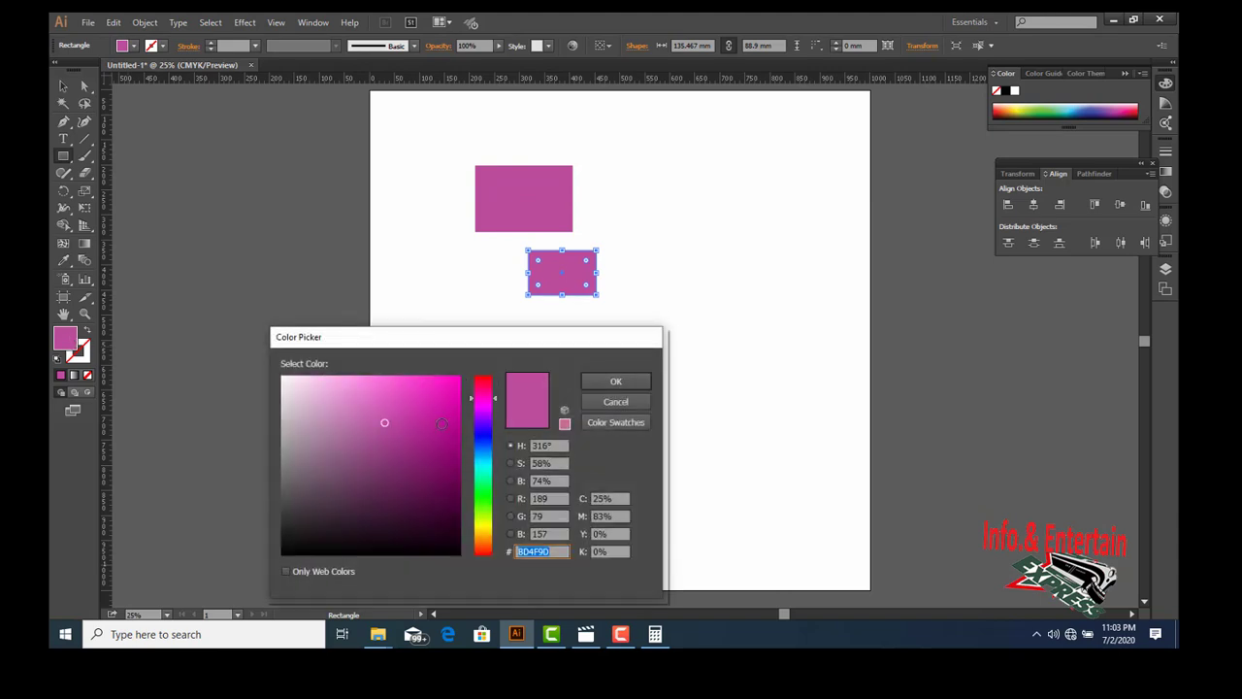
{"action": "left_click", "coordinate": [482, 425]}
{"action": "left_click", "coordinate": [429, 424]}
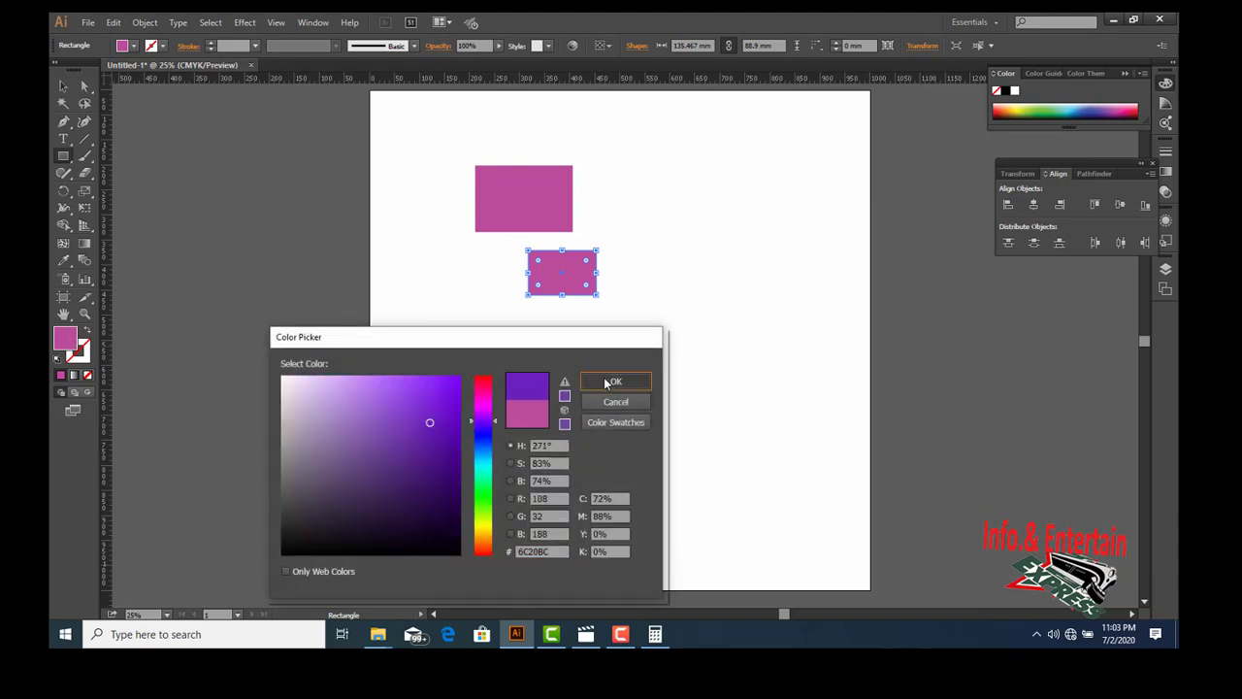
{"action": "left_click", "coordinate": [615, 381]}
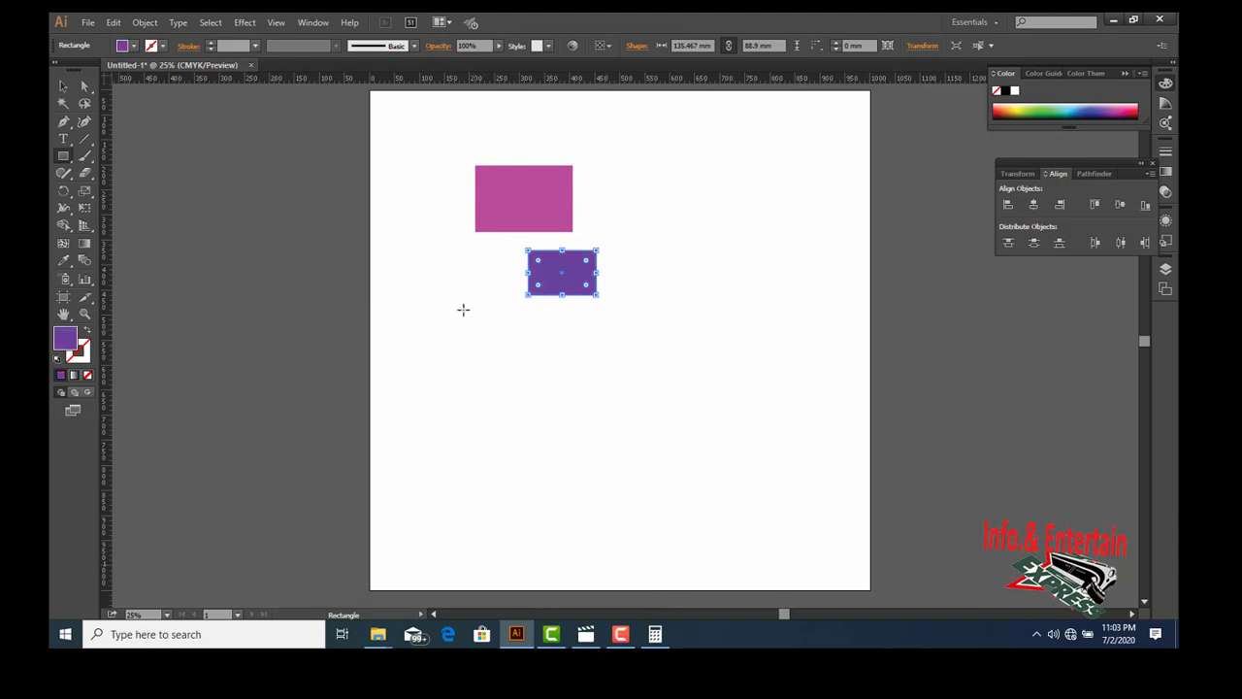
Step: Draw a third rectangle about 282 × 138 mm below the purple one and fill it with olive 63611A
{"action": "left_click_drag", "start_coordinate": [461, 320], "coordinate": [603, 388]}
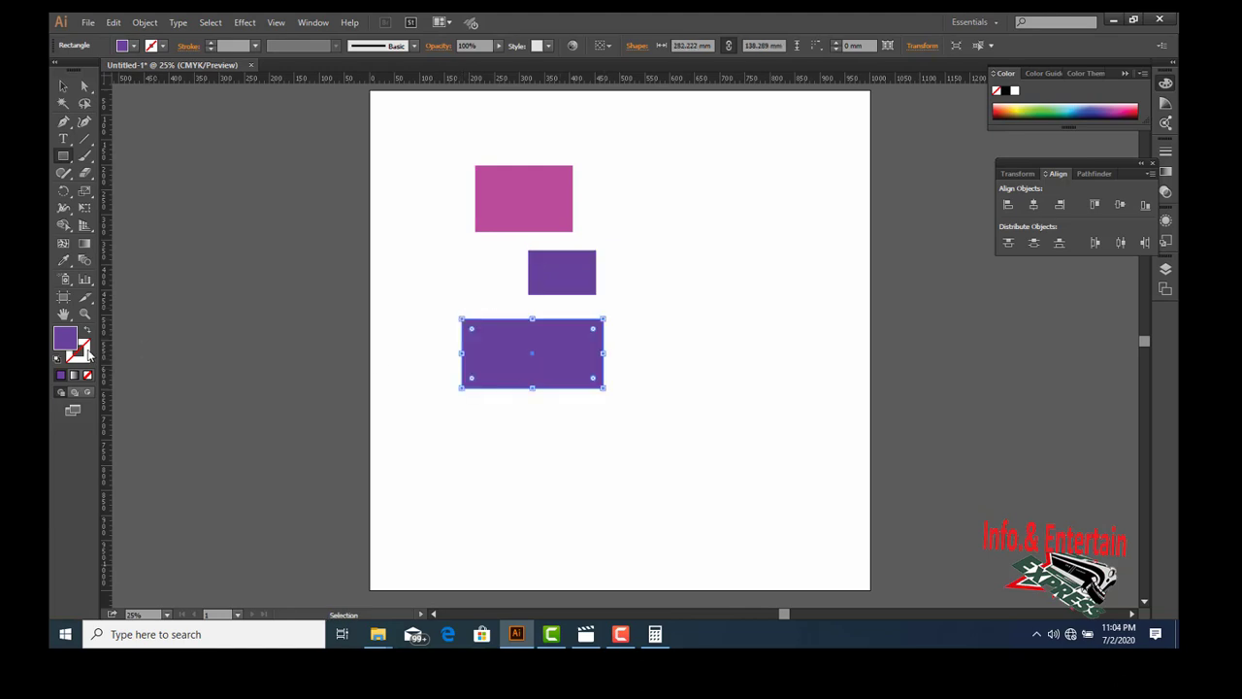
{"action": "double_click", "coordinate": [65, 340]}
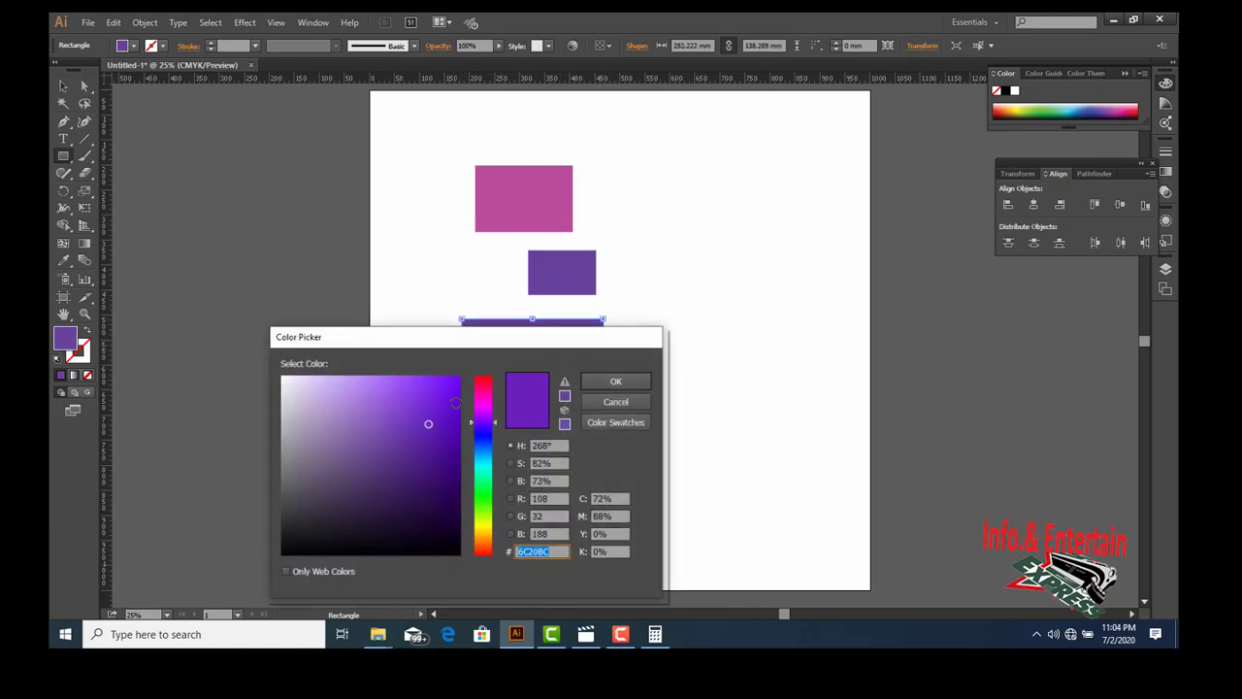
{"action": "left_click", "coordinate": [485, 528]}
{"action": "left_click", "coordinate": [414, 486]}
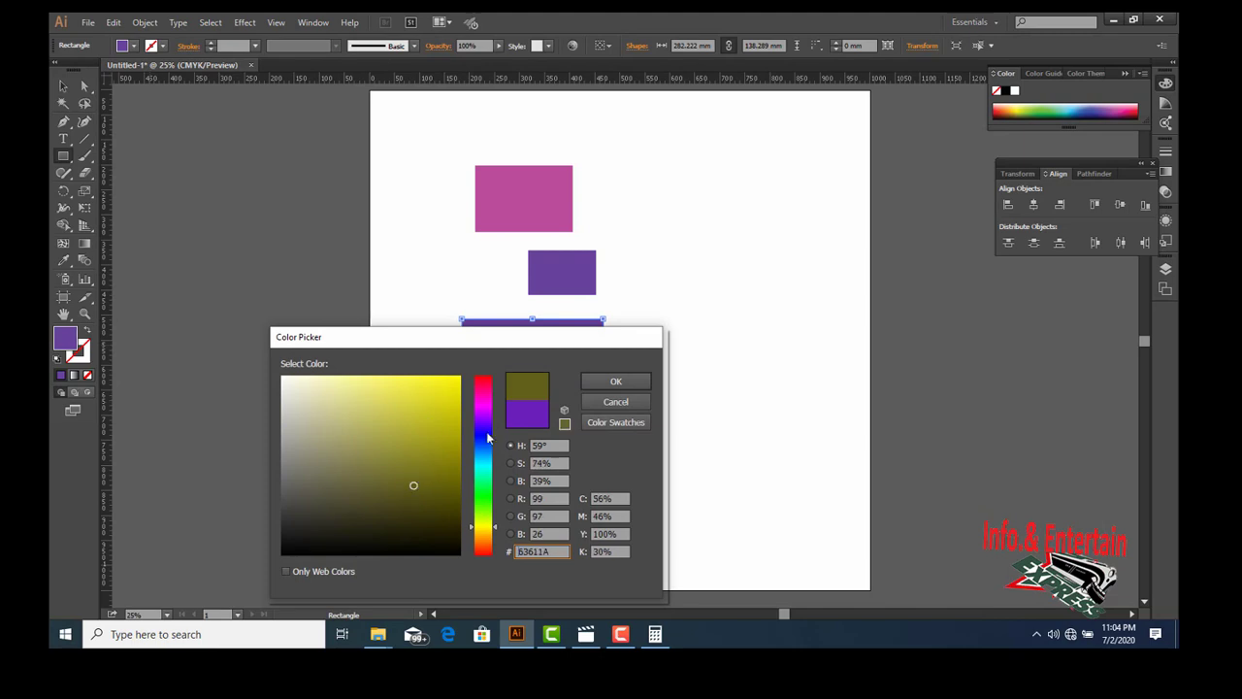
{"action": "left_click", "coordinate": [616, 382]}
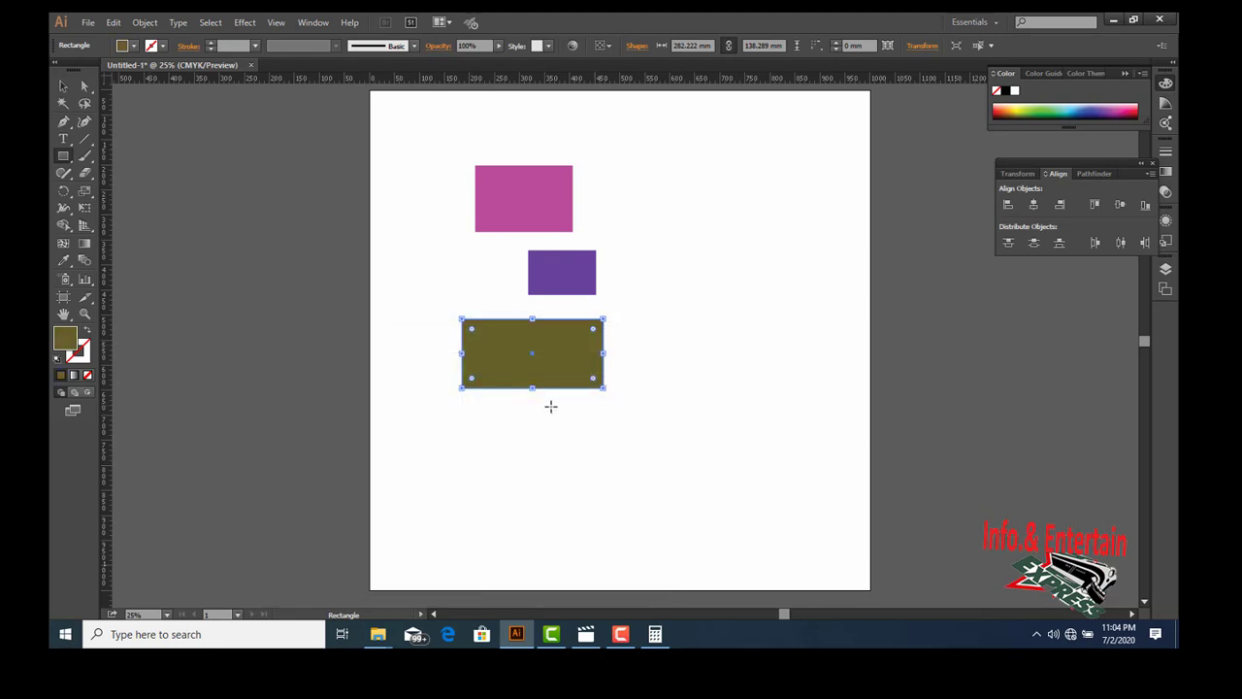
Step: Draw two side-by-side rectangles below the wide olive one and fill the right one, about 133 × 141 mm, with yellow DBD23A
{"action": "left_click_drag", "start_coordinate": [467, 414], "coordinate": [545, 476]}
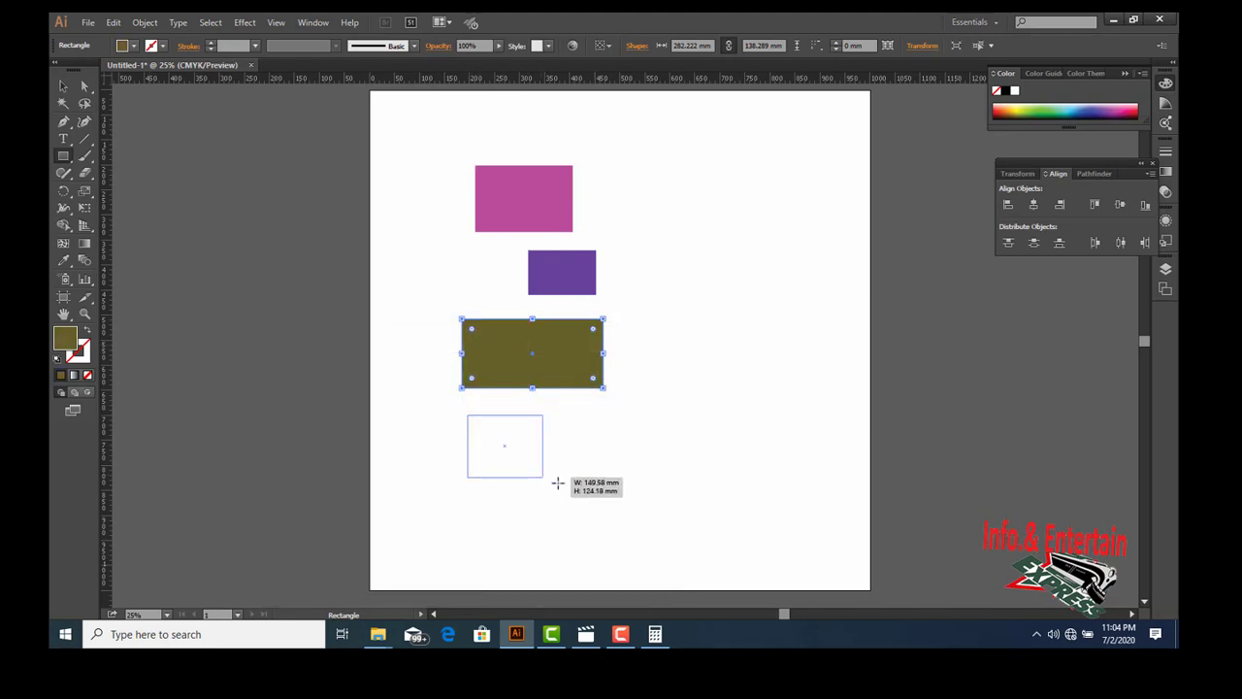
{"action": "left_click_drag", "start_coordinate": [560, 411], "coordinate": [630, 481]}
{"action": "double_click", "coordinate": [62, 341]}
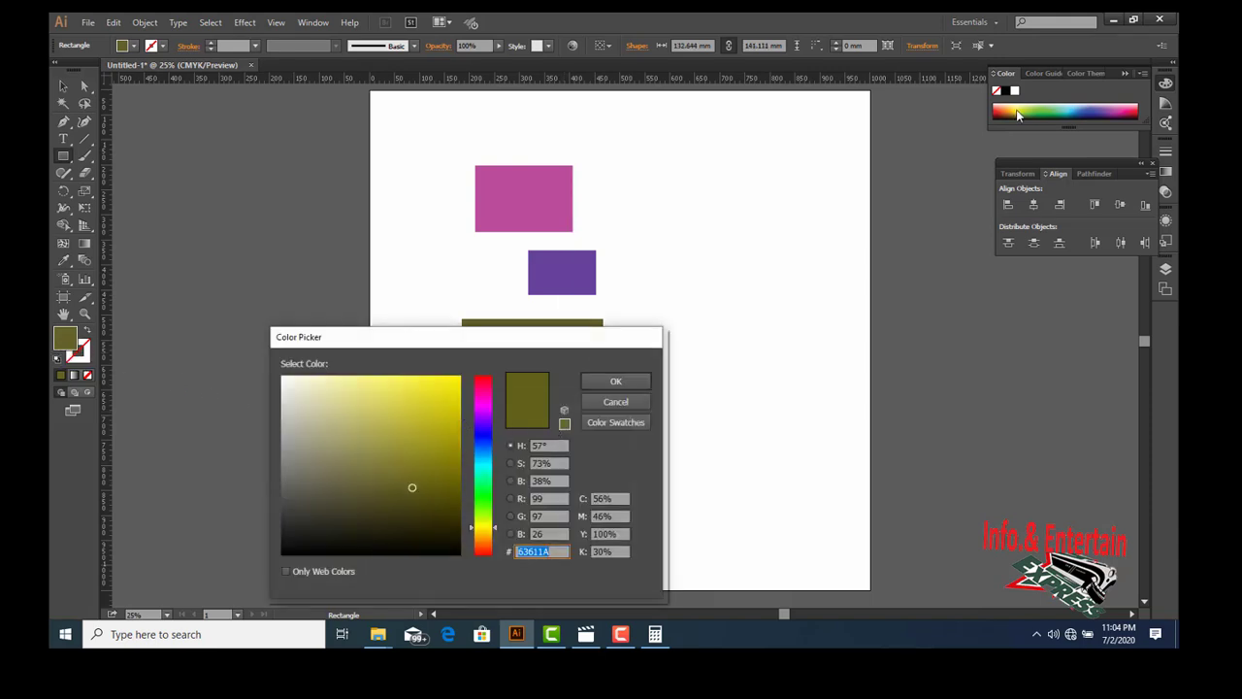
{"action": "left_click", "coordinate": [417, 402]}
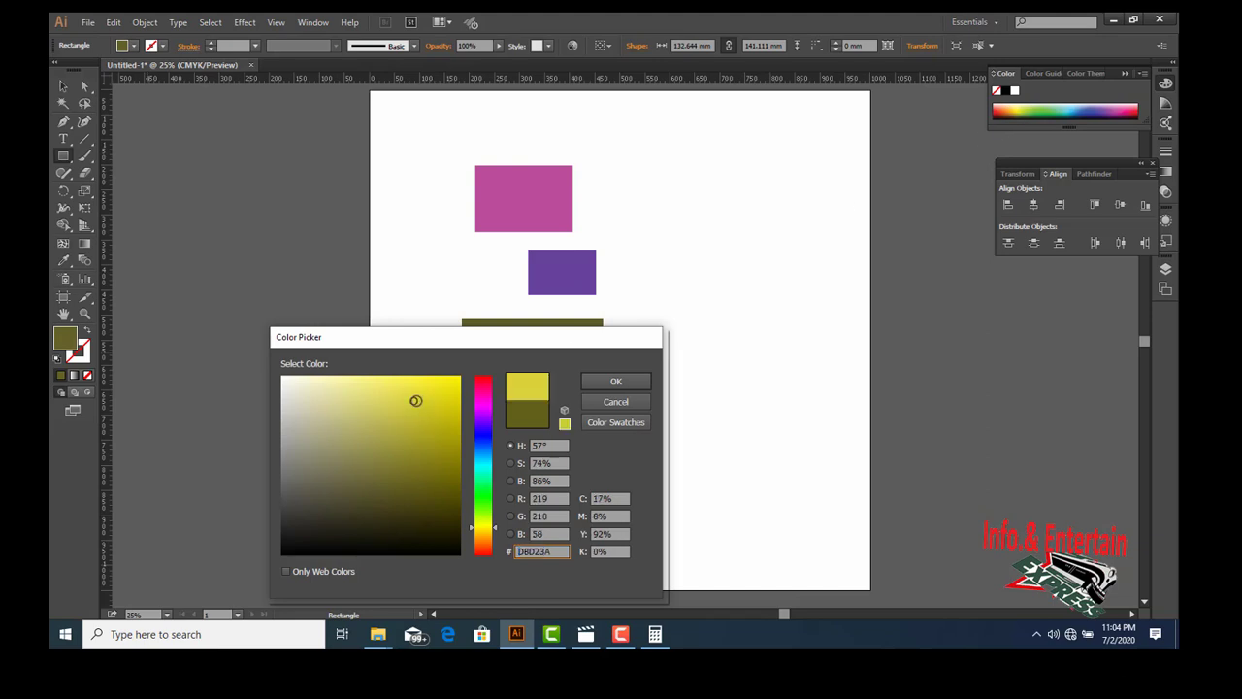
{"action": "left_click", "coordinate": [617, 380]}
Step: Draw a rectangle about 196 × 73 mm below the yellow one and fill it with teal 239E86
{"action": "left_click_drag", "start_coordinate": [515, 492], "coordinate": [616, 528]}
{"action": "key", "text": "v"}
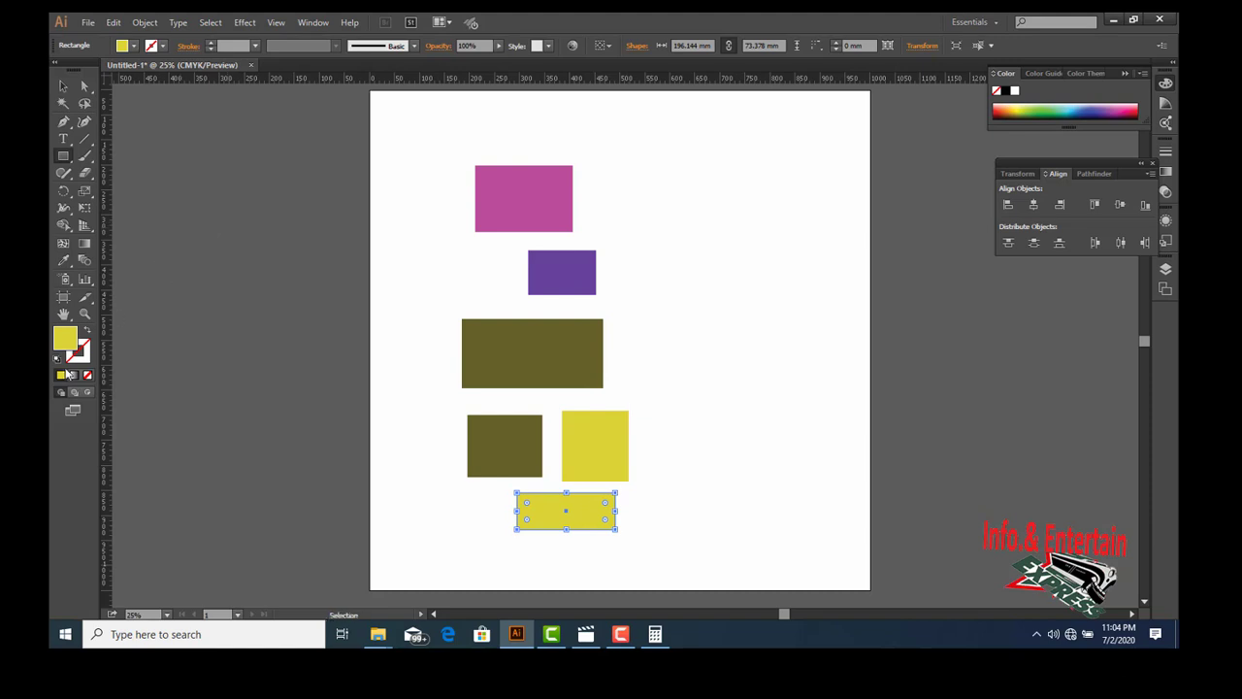
{"action": "key", "text": "m"}
{"action": "double_click", "coordinate": [75, 338]}
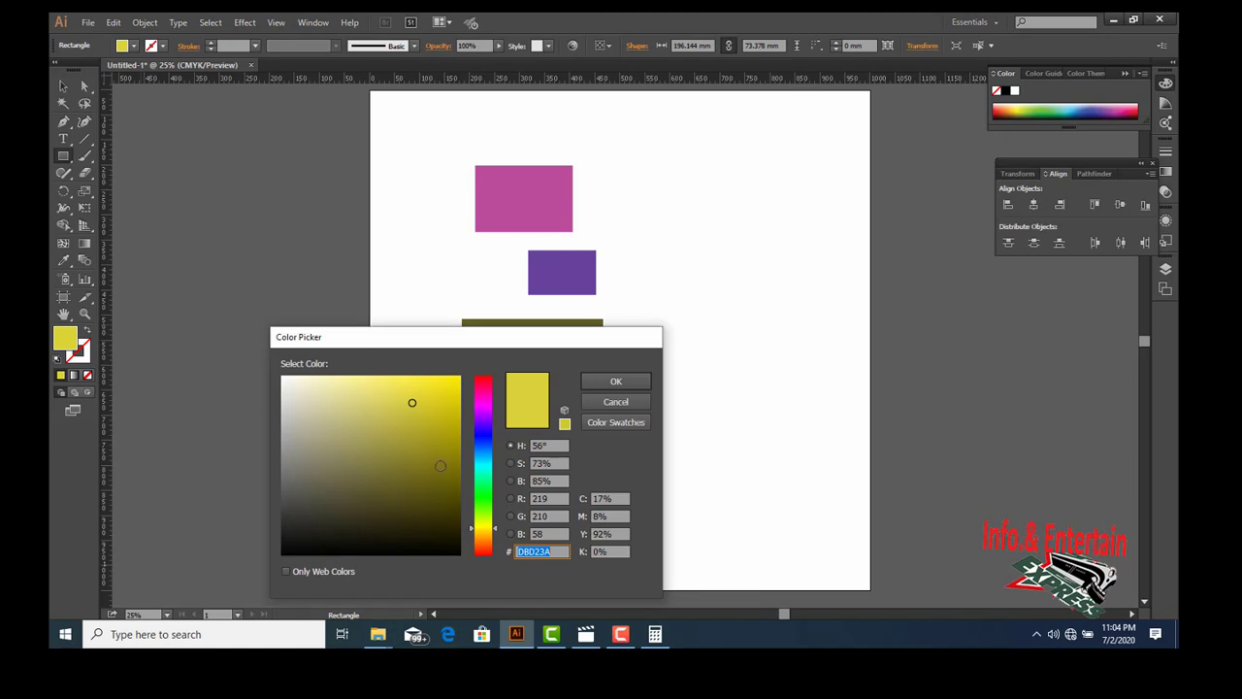
{"action": "left_click", "coordinate": [483, 472]}
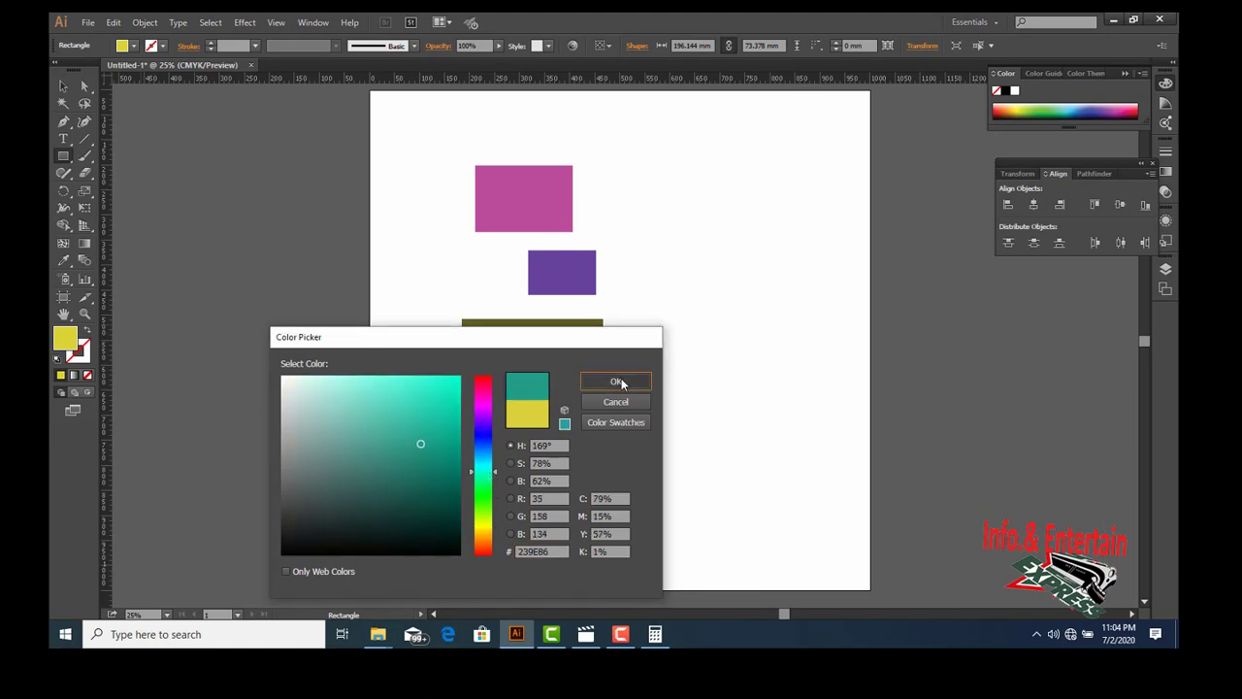
{"action": "left_click", "coordinate": [615, 380]}
Step: Select all the rectangles and align them horizontally by their left edges, by their centres, and finally by their right edges
{"action": "left_click", "coordinate": [60, 87]}
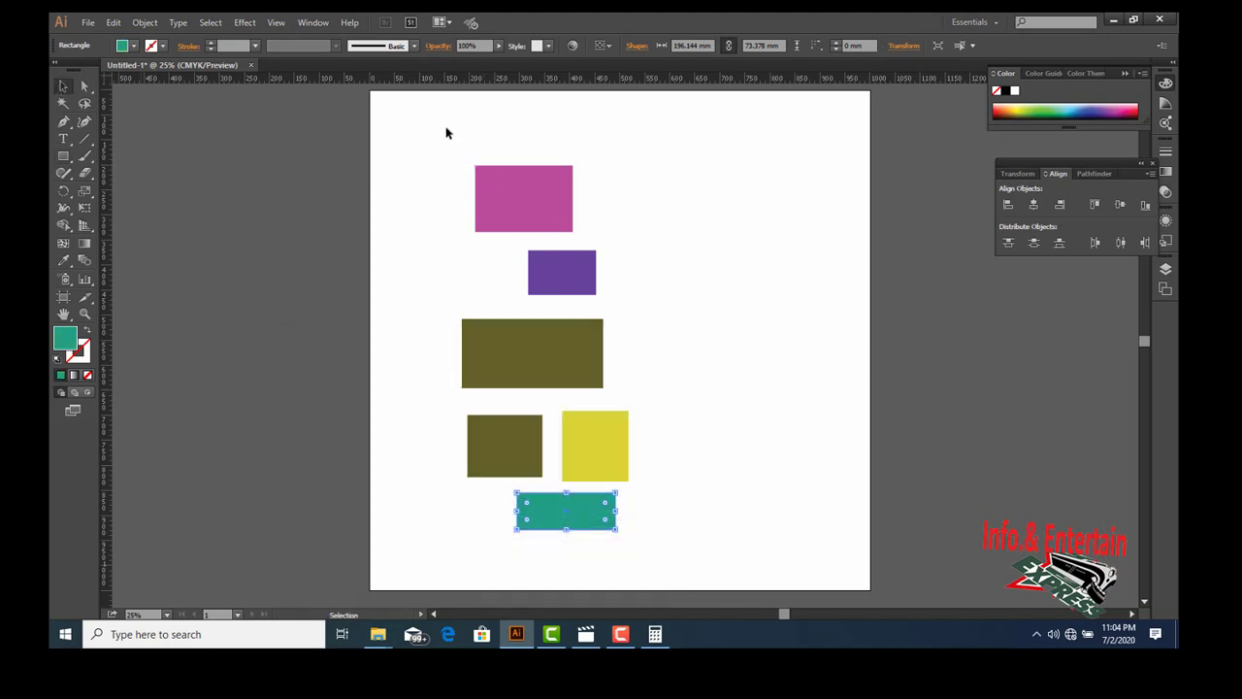
{"action": "left_click_drag", "start_coordinate": [446, 127], "coordinate": [663, 534]}
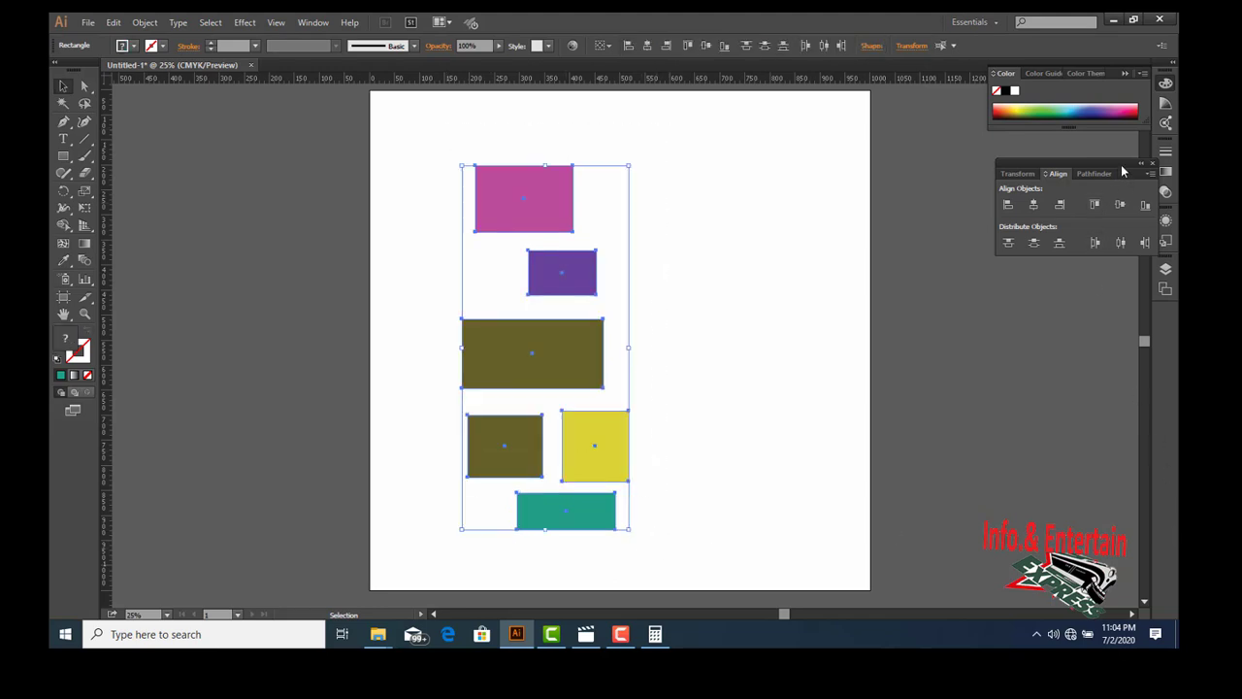
{"action": "left_click_drag", "start_coordinate": [1079, 167], "coordinate": [883, 150]}
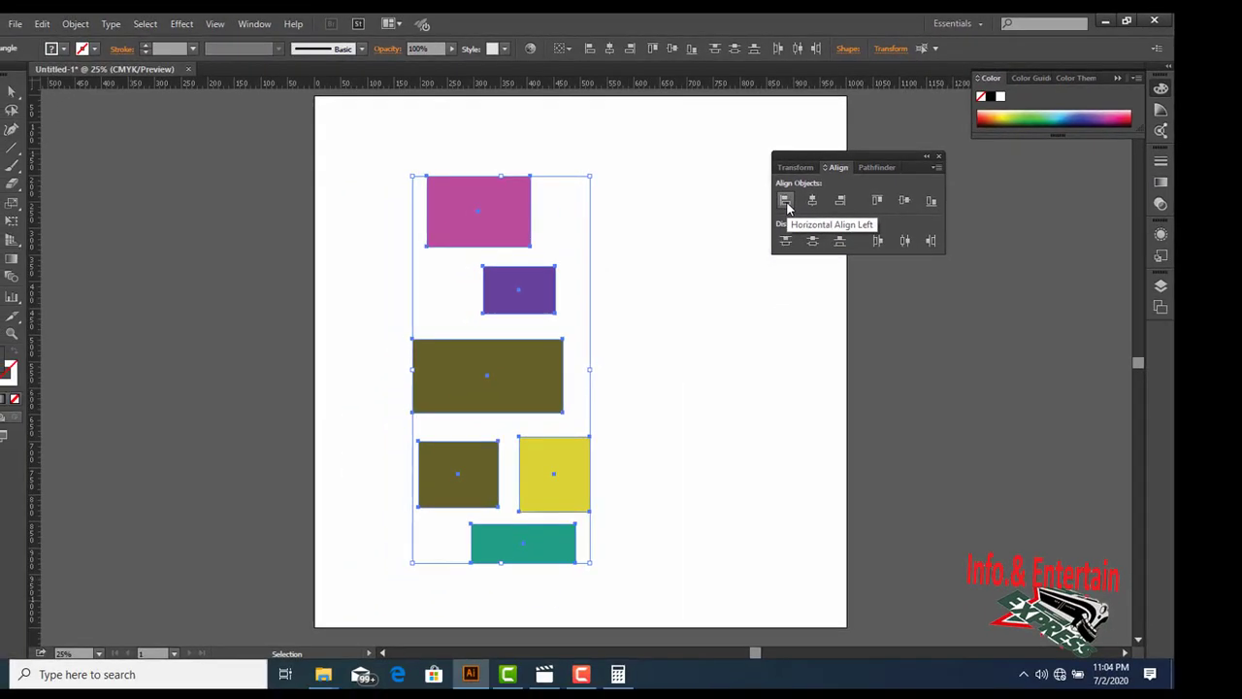
{"action": "left_click", "coordinate": [785, 201]}
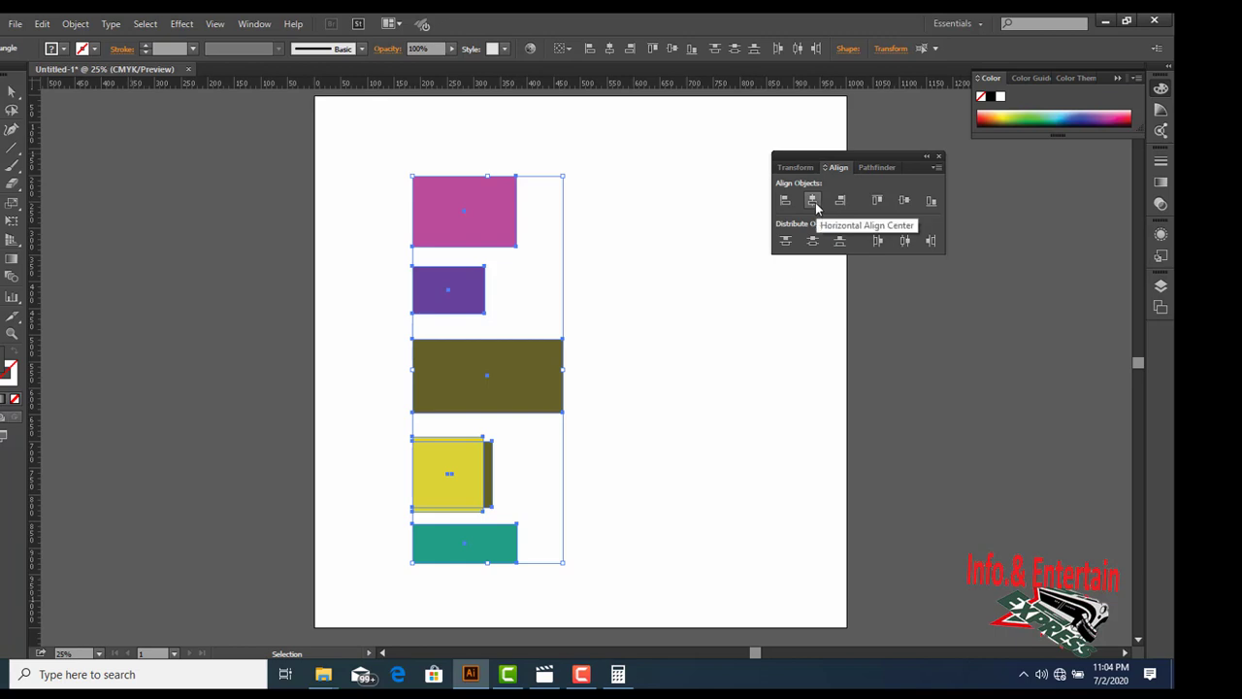
{"action": "left_click", "coordinate": [813, 200]}
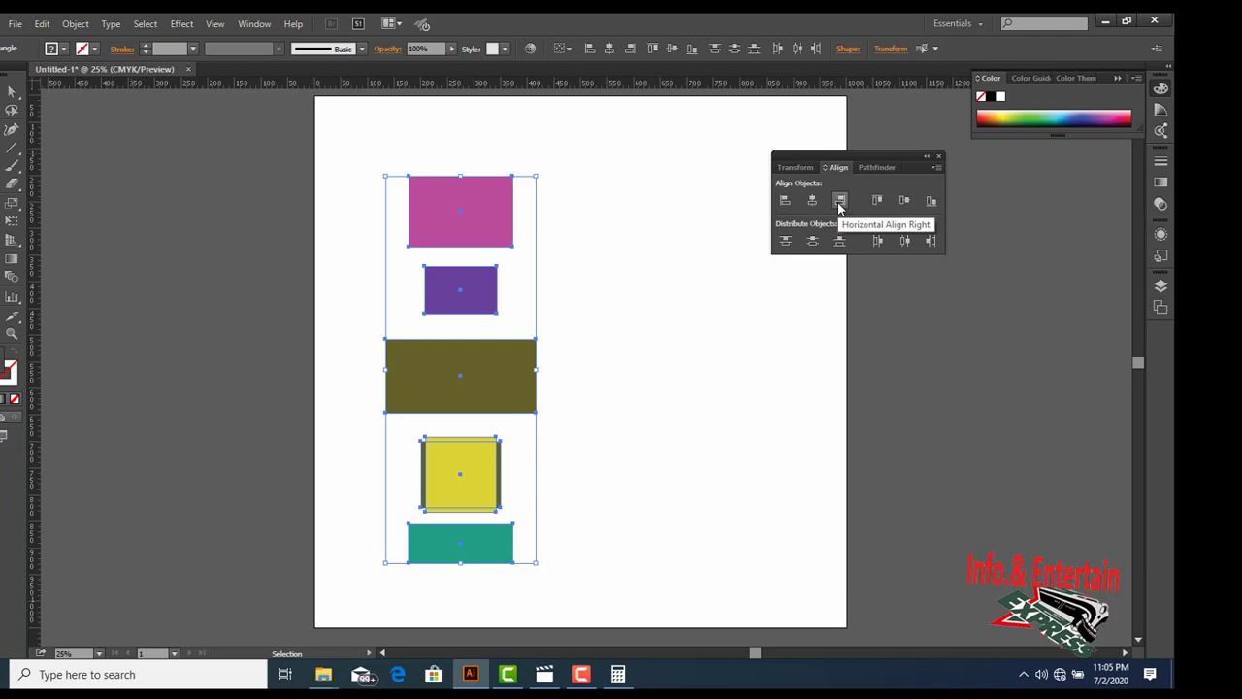
{"action": "left_click", "coordinate": [840, 200]}
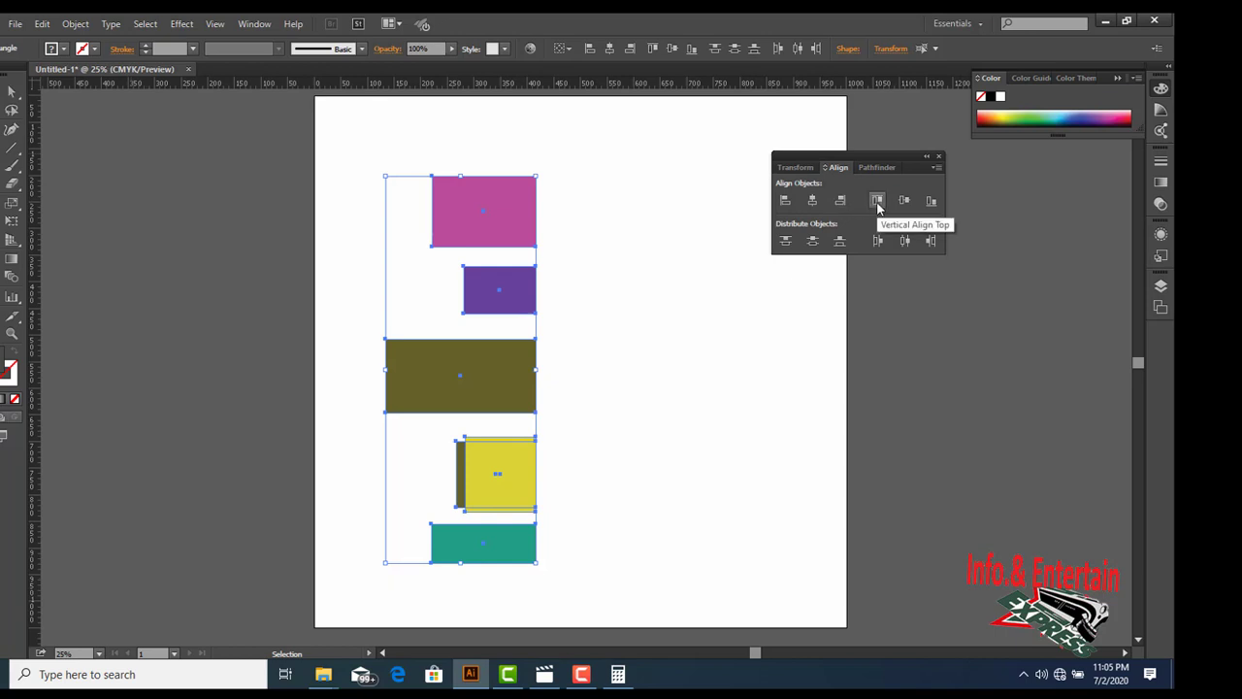
Step: Align the selected rectangles vertically by their top edges, by their centres, and finally by their bottom edges
{"action": "left_click", "coordinate": [877, 201]}
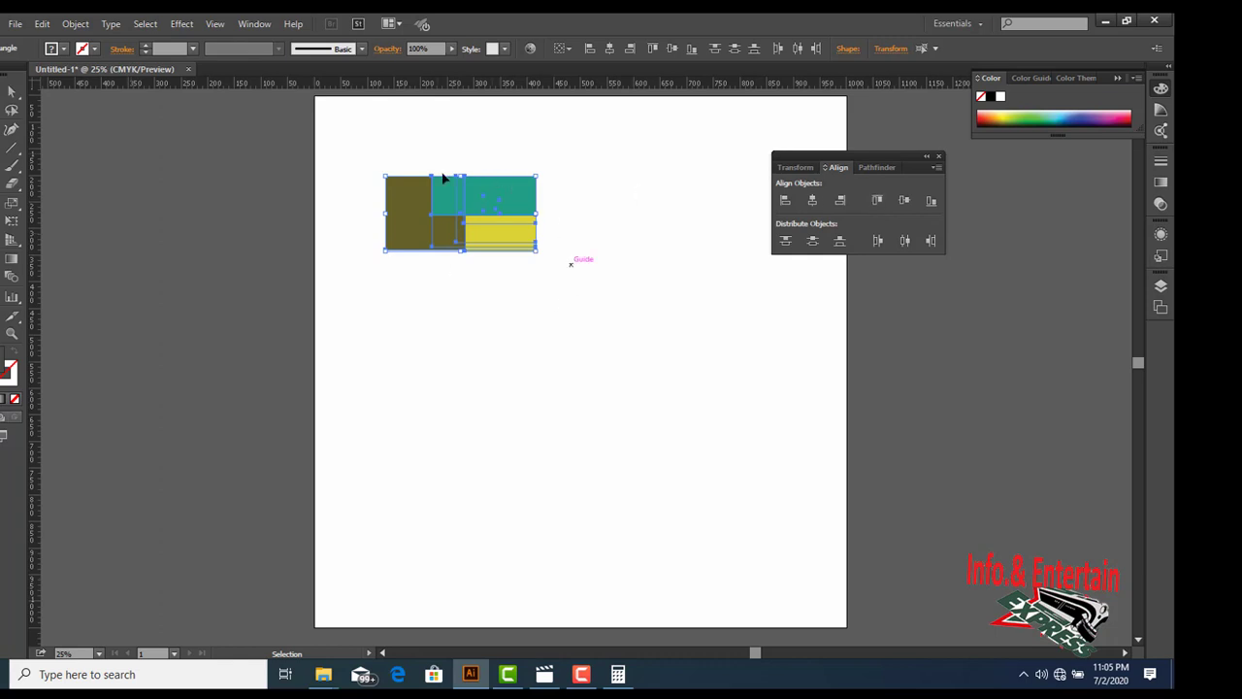
{"action": "left_click", "coordinate": [903, 200]}
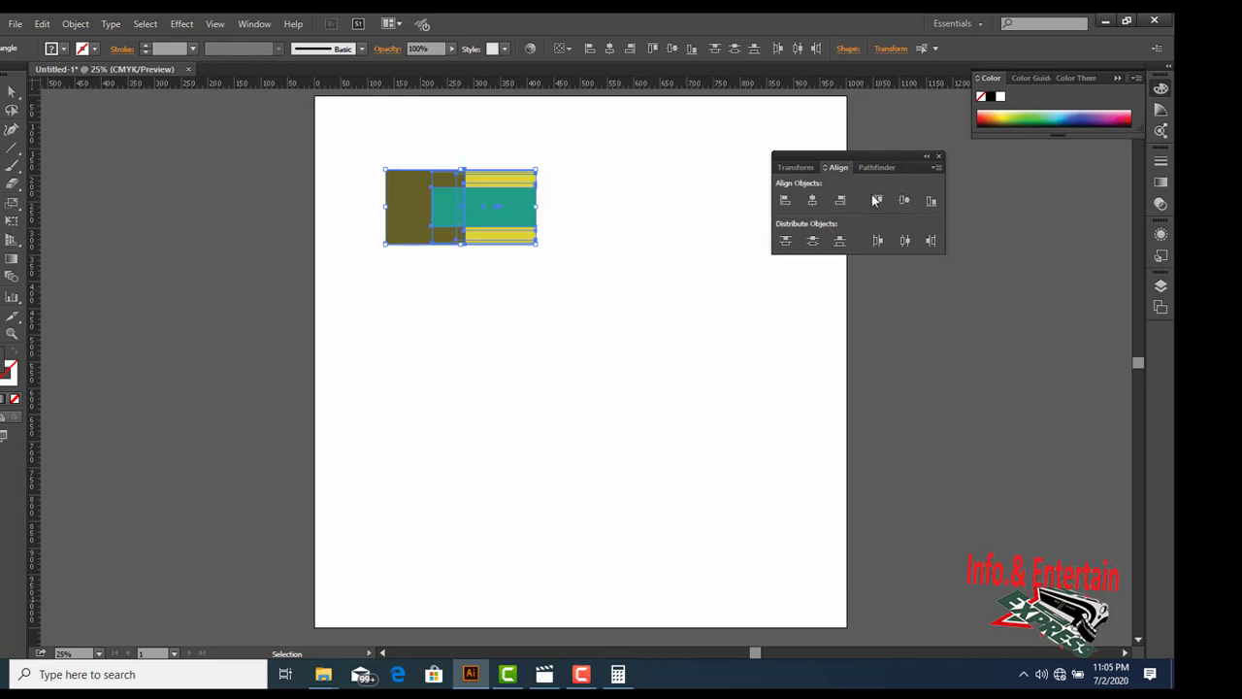
{"action": "left_click", "coordinate": [931, 201]}
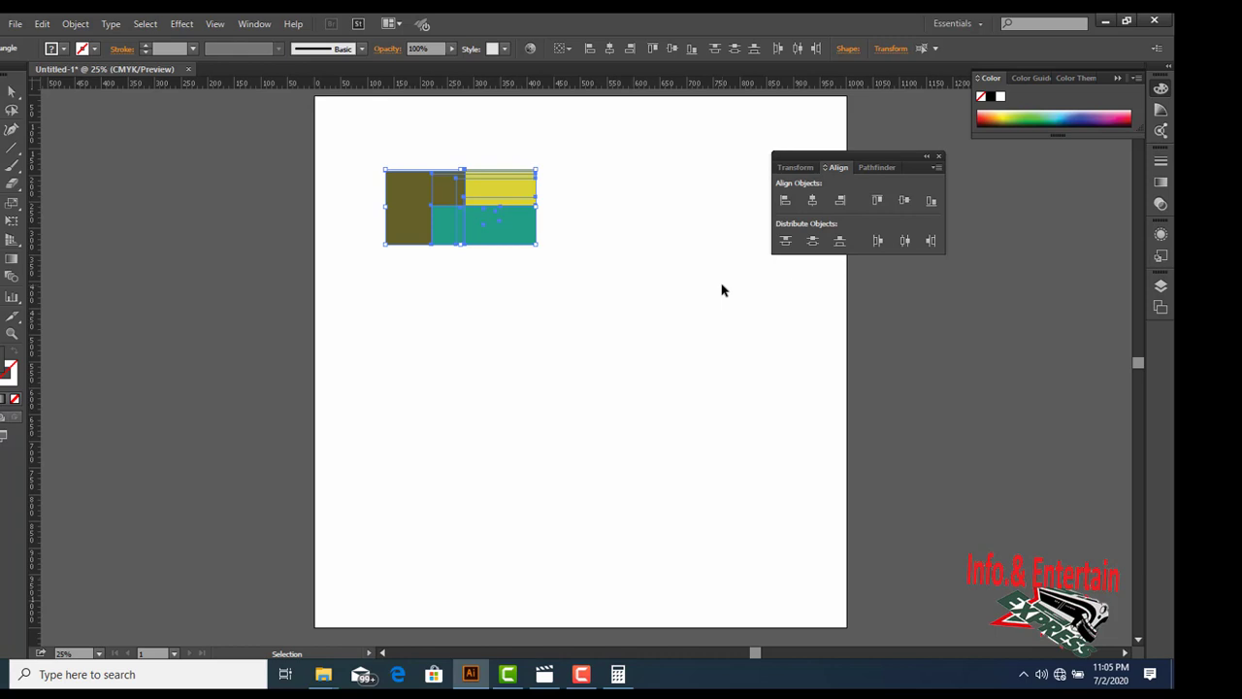
Step: Distribute the selected rectangles vertically by top, centre and bottom, and horizontally by left, centre and right
{"action": "left_click", "coordinate": [786, 243]}
{"action": "left_click", "coordinate": [812, 242]}
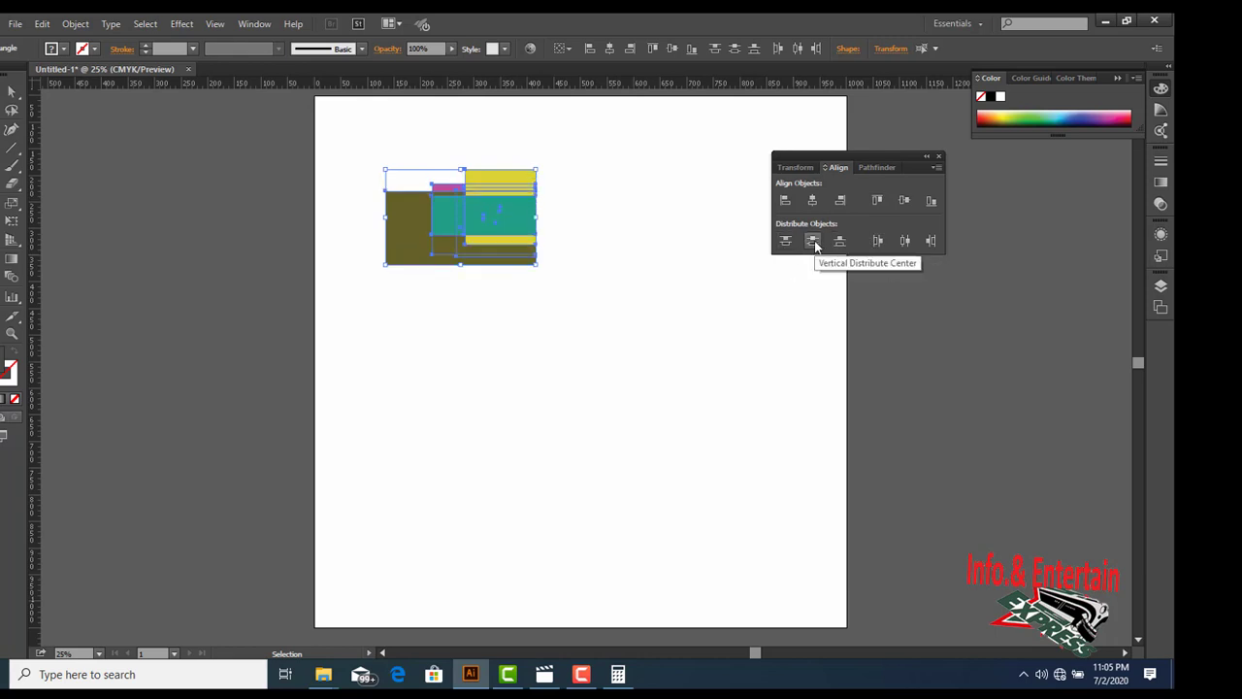
{"action": "left_click", "coordinate": [838, 242]}
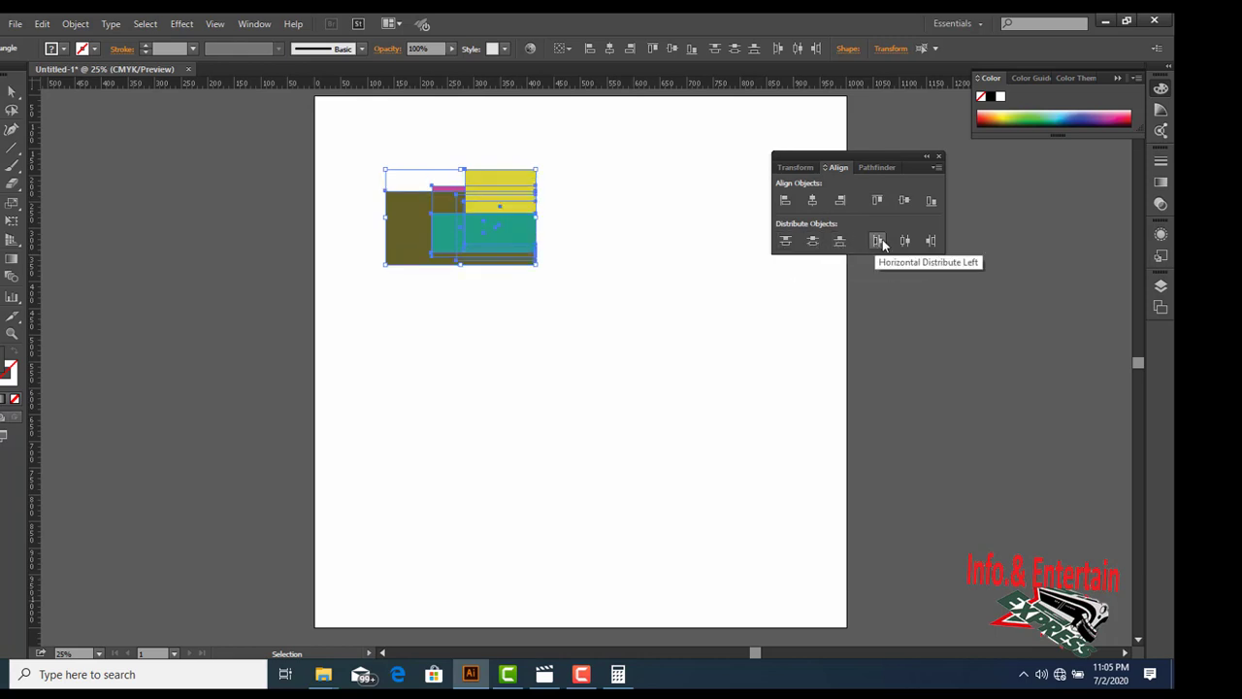
{"action": "left_click", "coordinate": [878, 242]}
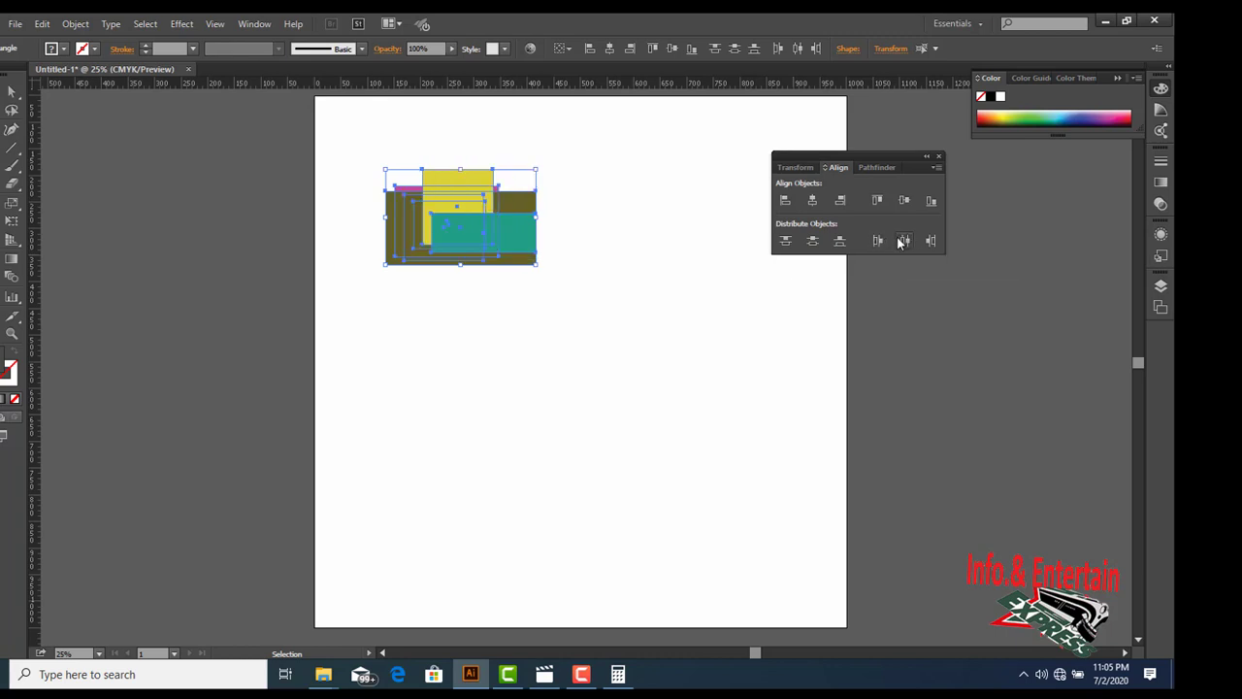
{"action": "left_click", "coordinate": [903, 241]}
{"action": "left_click", "coordinate": [931, 241]}
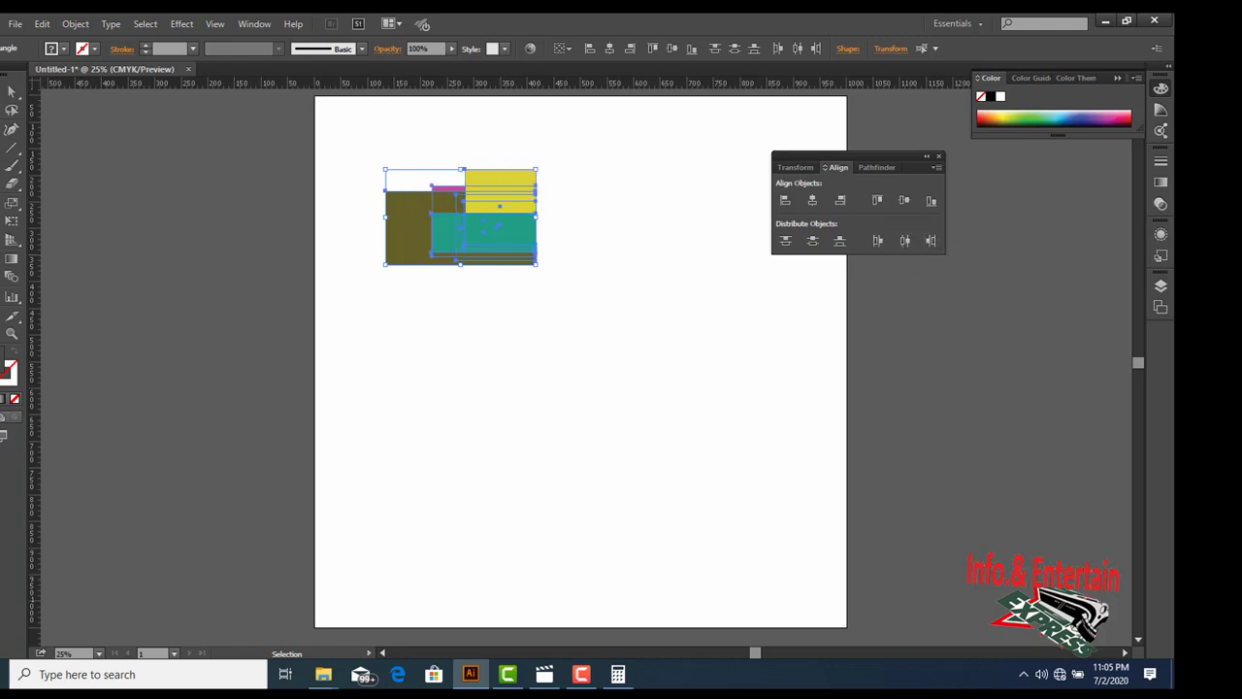
Step: Delete all the rectangles and draw two teal ellipses in the artboard's upper half, the lower one a circle about 176 mm across
{"action": "left_click_drag", "start_coordinate": [357, 144], "coordinate": [576, 296]}
{"action": "key", "text": "Delete"}
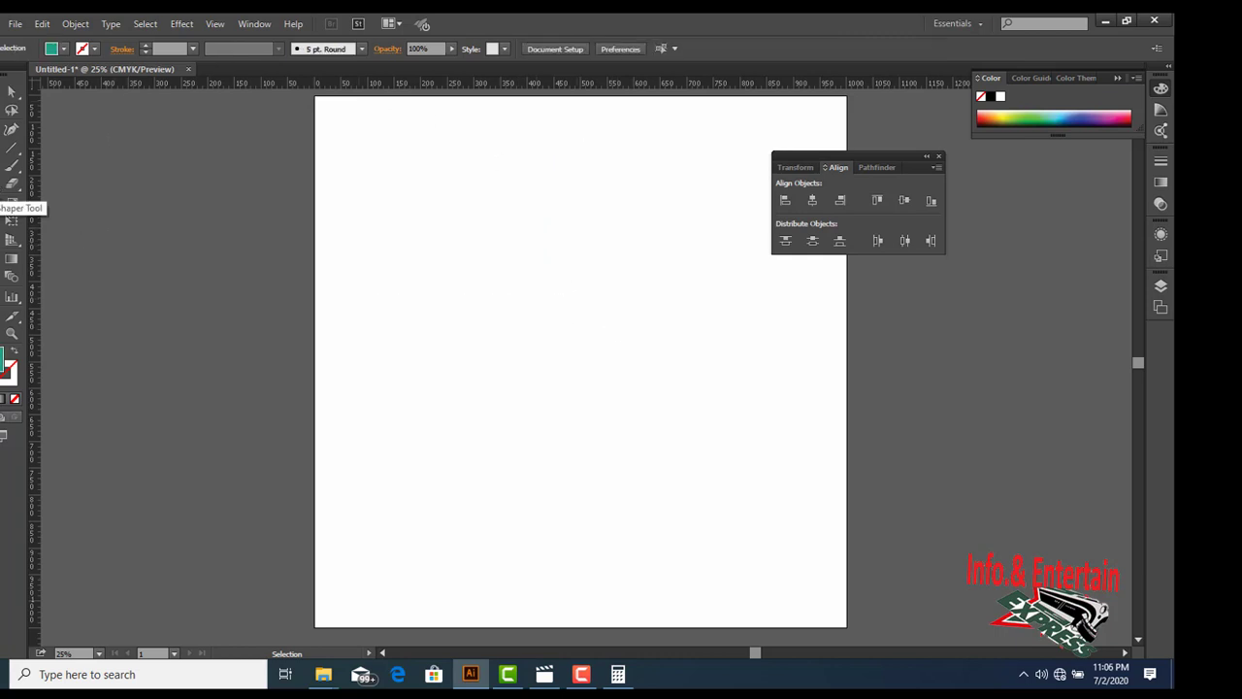
{"action": "left_click_drag", "start_coordinate": [11, 166], "coordinate": [58, 203]}
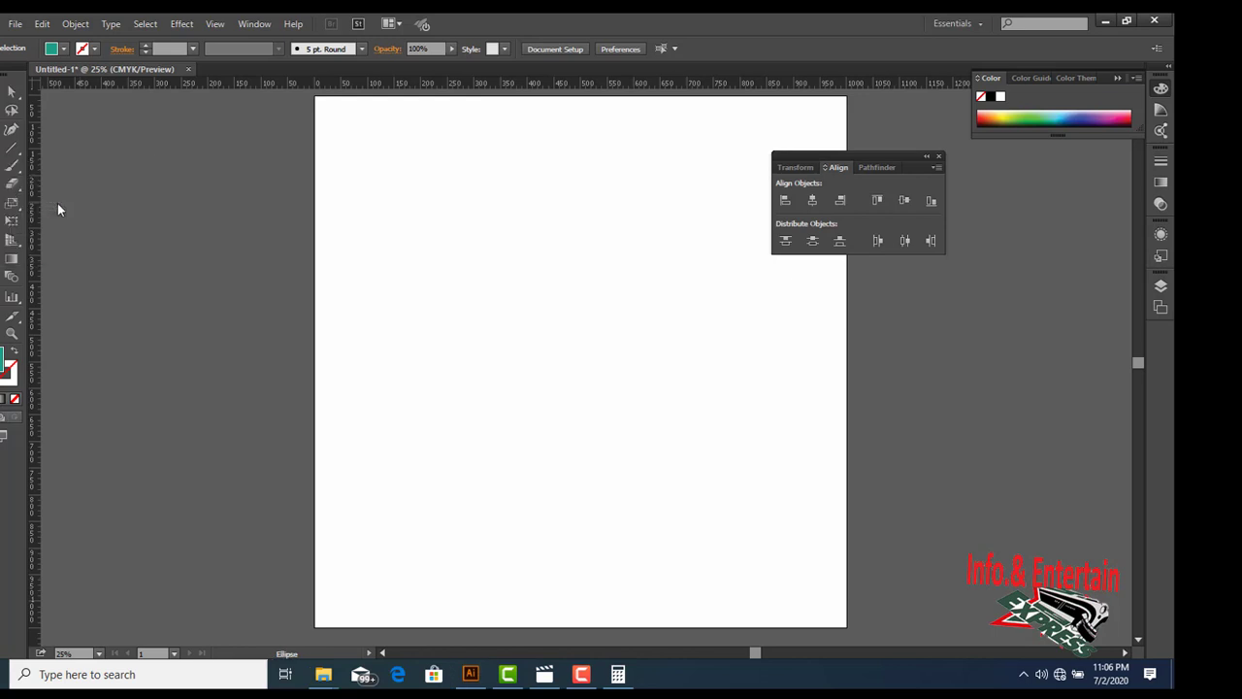
{"action": "left_click_drag", "start_coordinate": [367, 172], "coordinate": [585, 409]}
{"action": "key", "text": "v"}
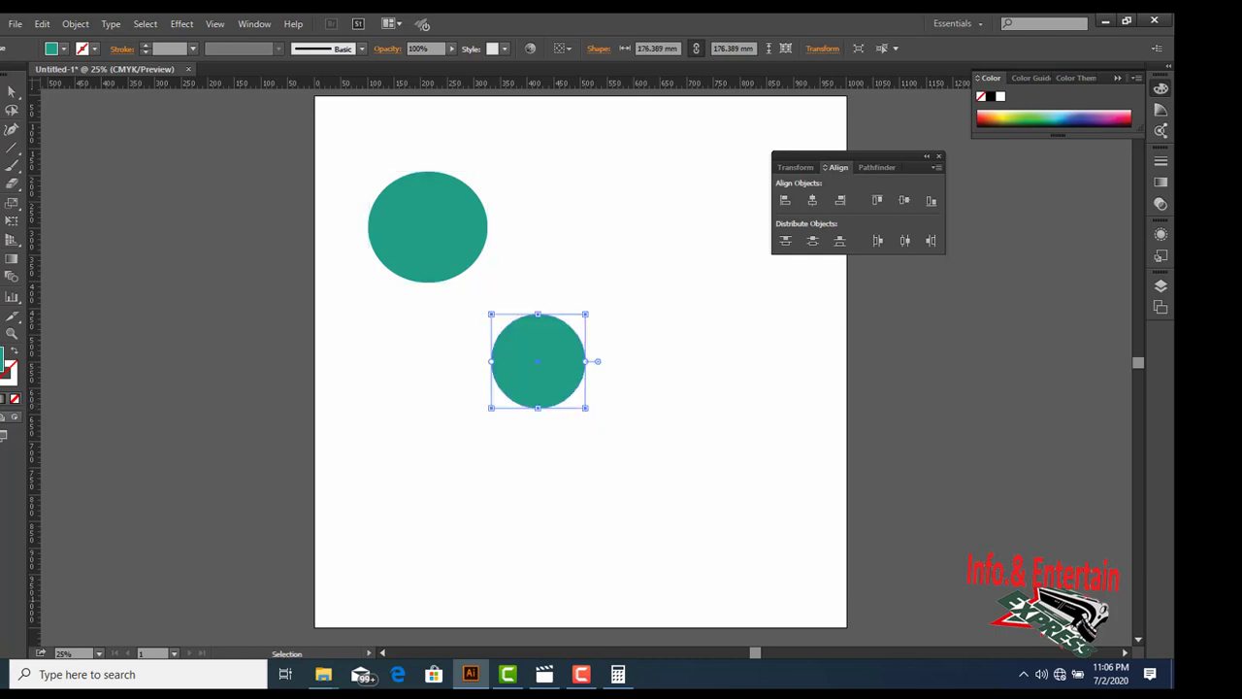
Step: Change the fill of the lower 176 mm circle to magenta-purple
{"action": "double_click", "coordinate": [8, 356]}
{"action": "left_click_drag", "start_coordinate": [430, 462], "coordinate": [431, 423]}
{"action": "left_click", "coordinate": [576, 404]}
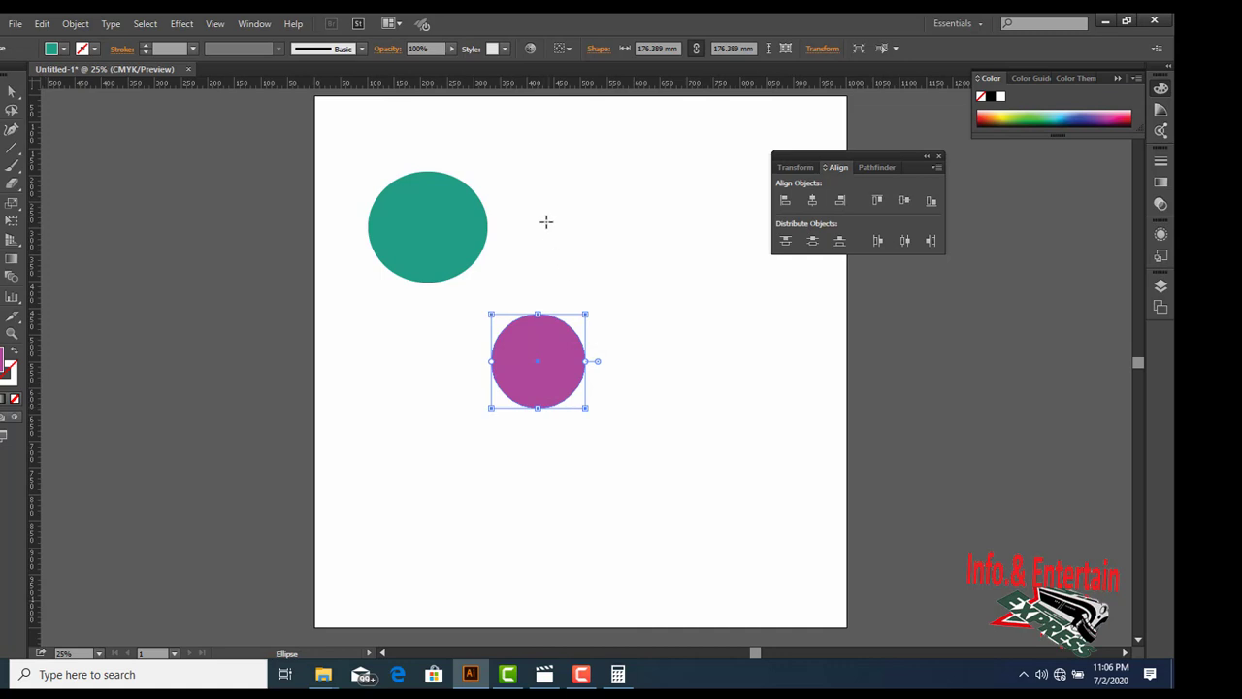
Step: Draw a circle about 111 mm across beside the teal ellipse and fill it with pink F90D6D
{"action": "key", "text": "l"}
{"action": "left_click_drag", "start_coordinate": [538, 193], "coordinate": [584, 250]}
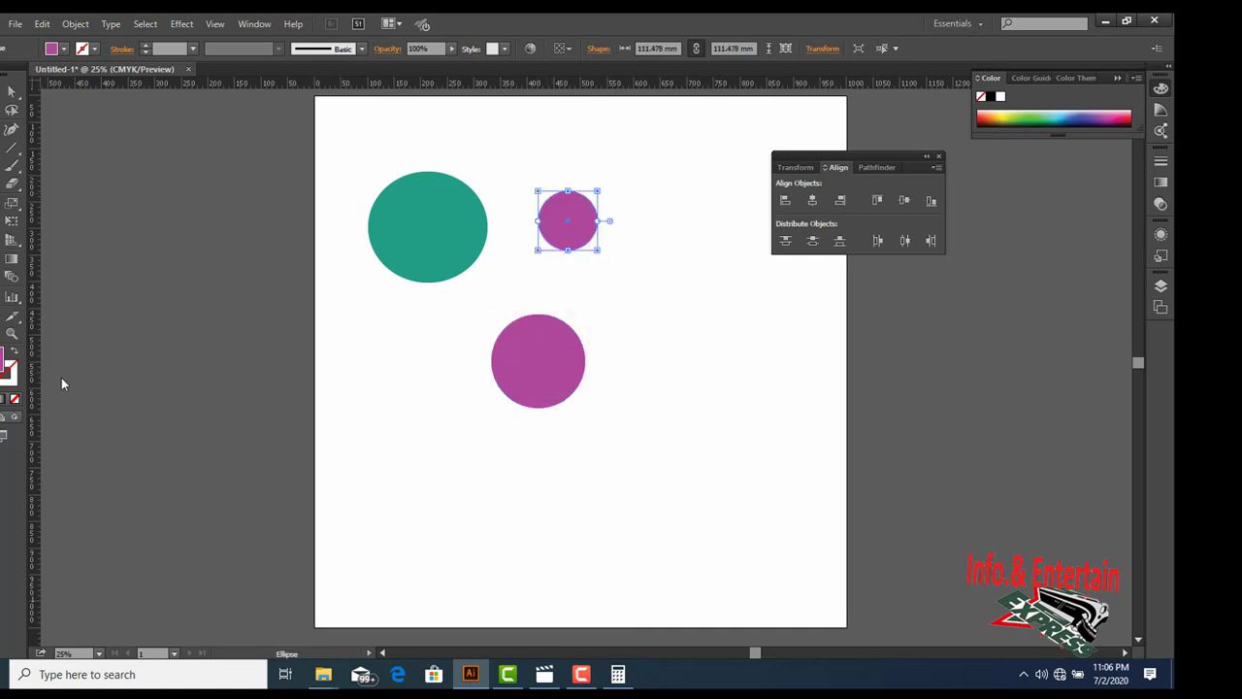
{"action": "double_click", "coordinate": [8, 367]}
{"action": "left_click", "coordinate": [435, 412]}
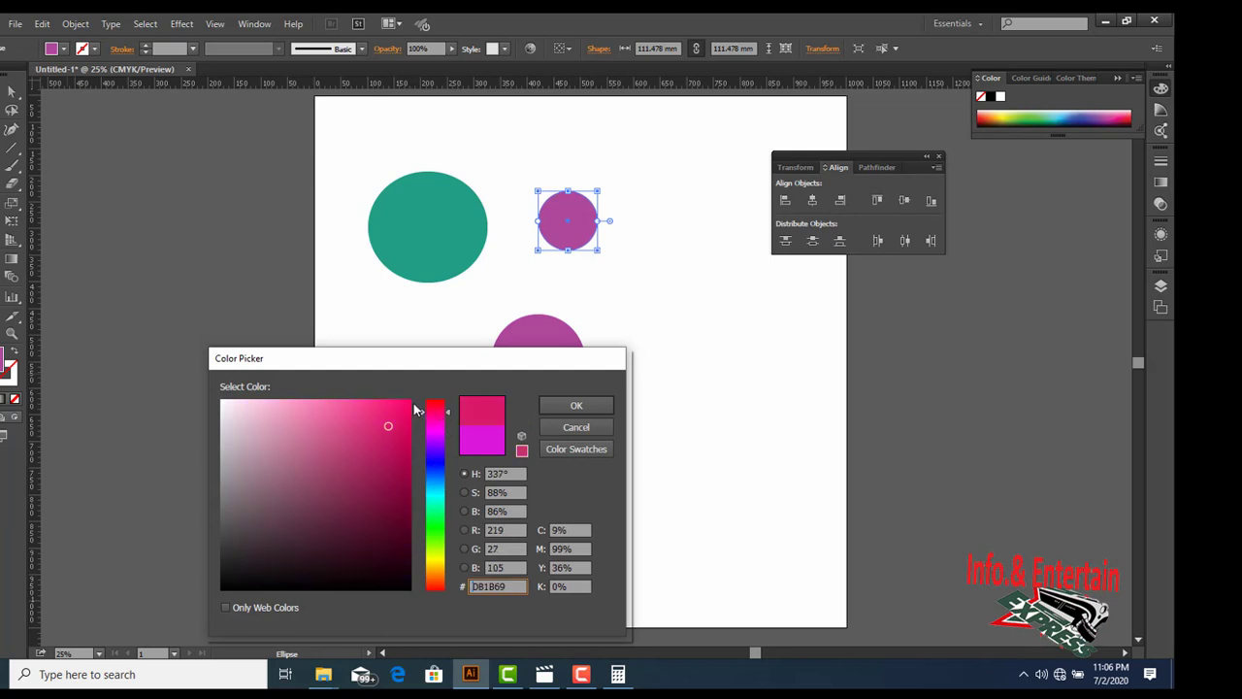
{"action": "left_click", "coordinate": [565, 407]}
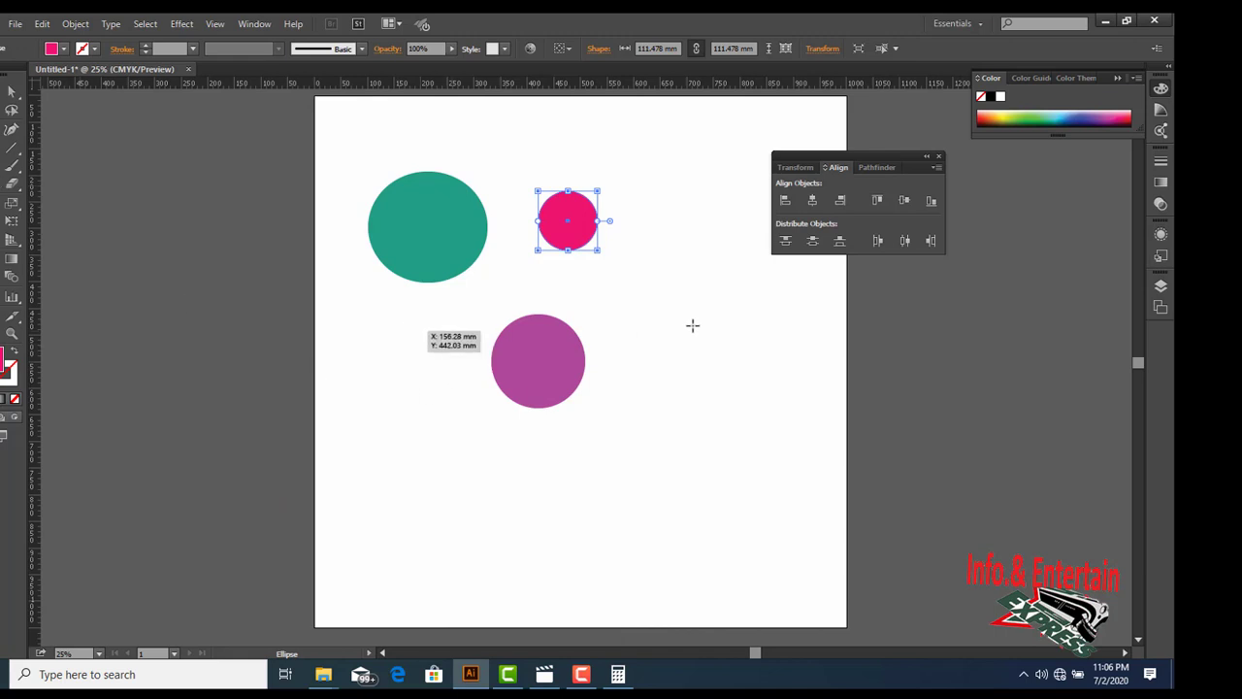
Step: Draw a large circle about 339 mm across near the artboard's right edge and fill it with muted purple 7F5468
{"action": "mouse_move", "coordinate": [650, 295]}
{"action": "left_mouse_down"}
{"action": "mouse_move", "coordinate": [814, 424]}
{"action": "mouse_move", "coordinate": [790, 476]}
{"action": "left_mouse_up"}
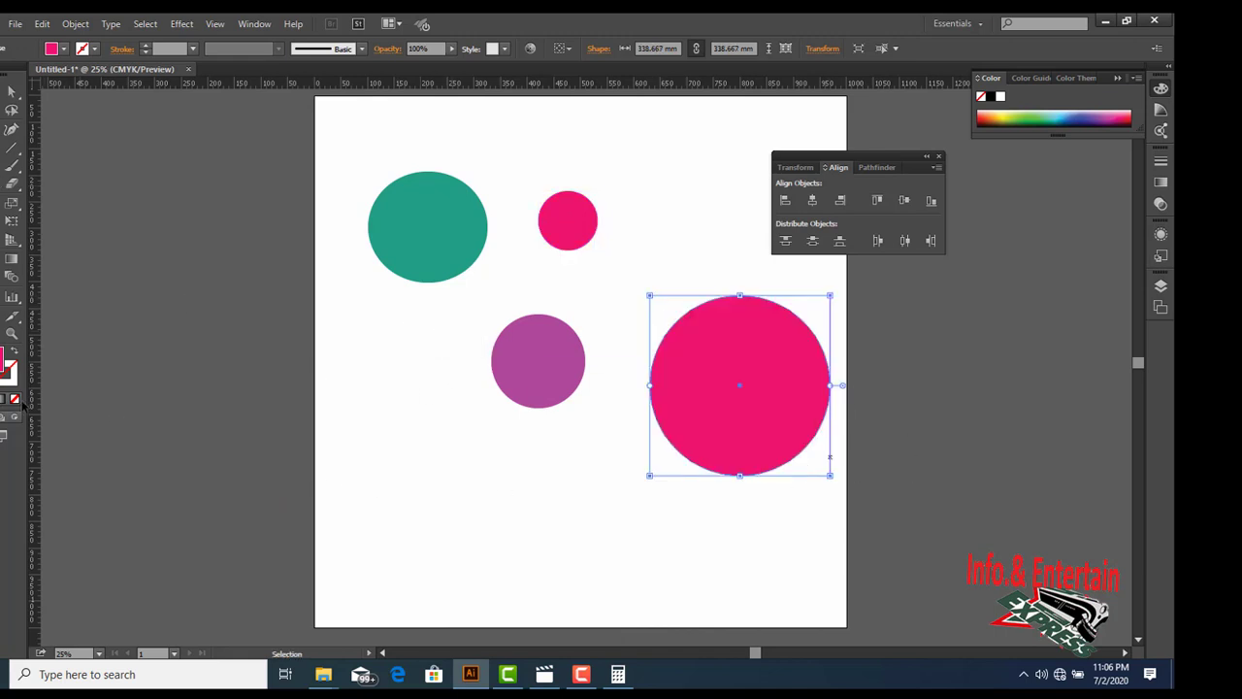
{"action": "double_click", "coordinate": [8, 365]}
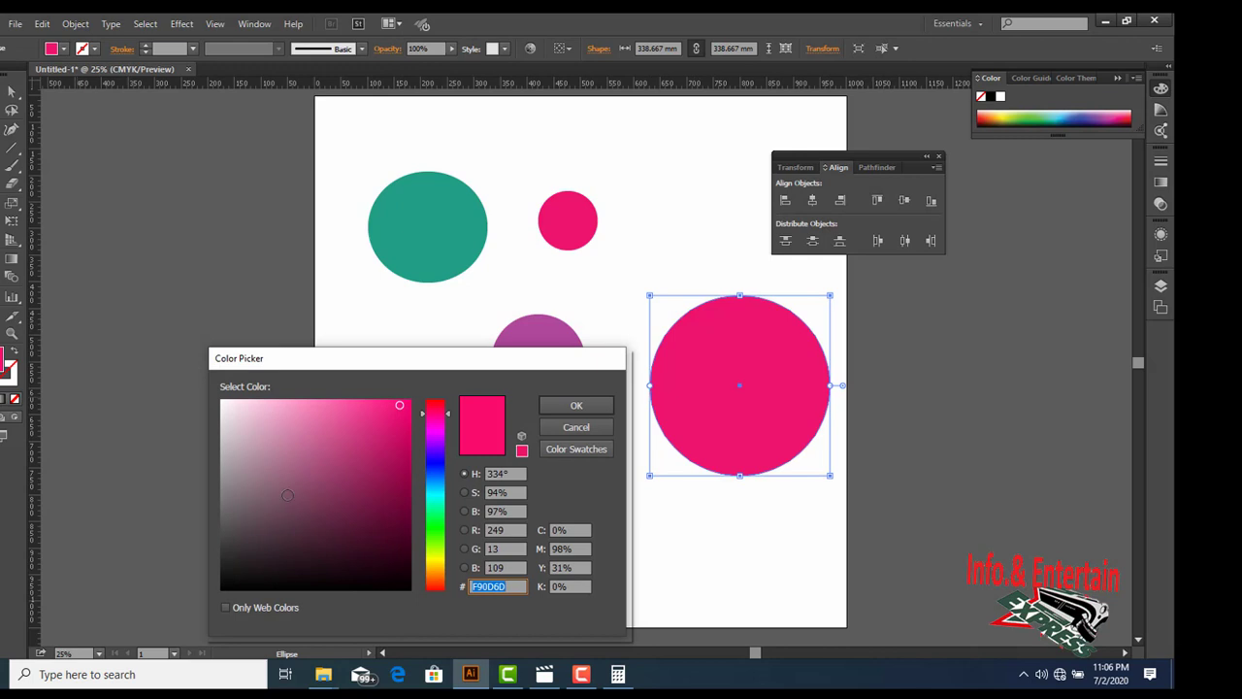
{"action": "left_click", "coordinate": [287, 495]}
{"action": "key", "text": "Return"}
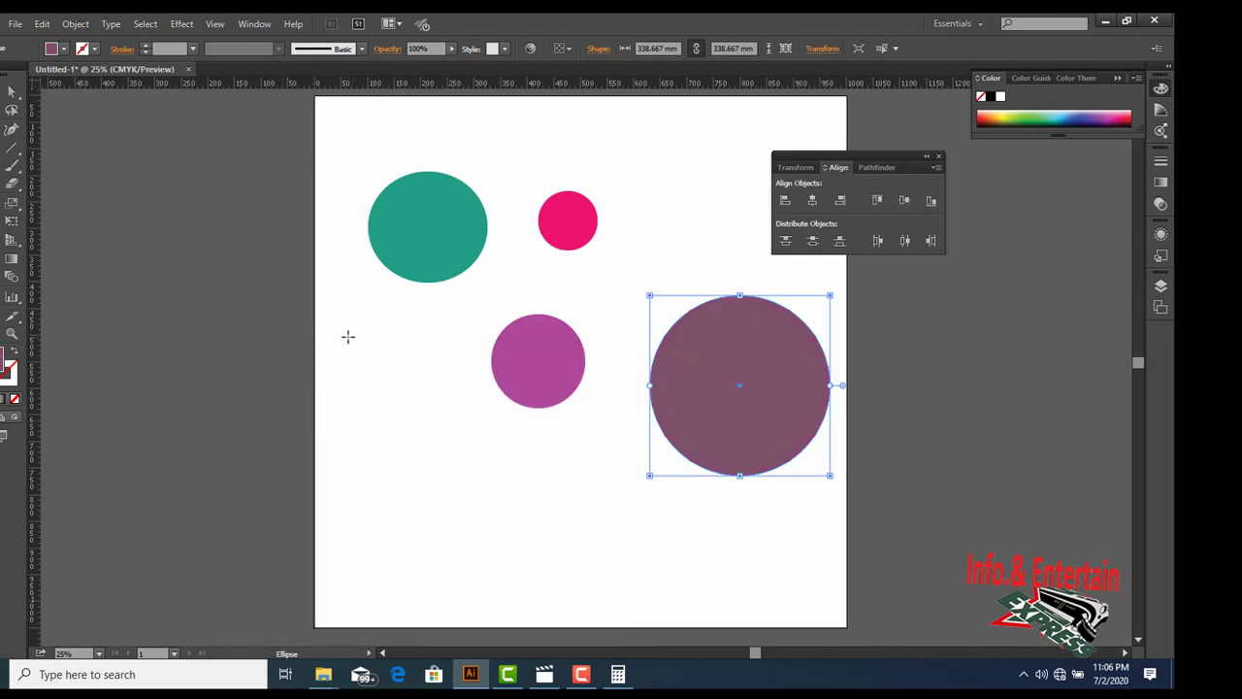
Step: Draw a circle about 167 mm across below the teal ellipse and fill it with blue 1919AF
{"action": "left_click_drag", "start_coordinate": [347, 336], "coordinate": [438, 420]}
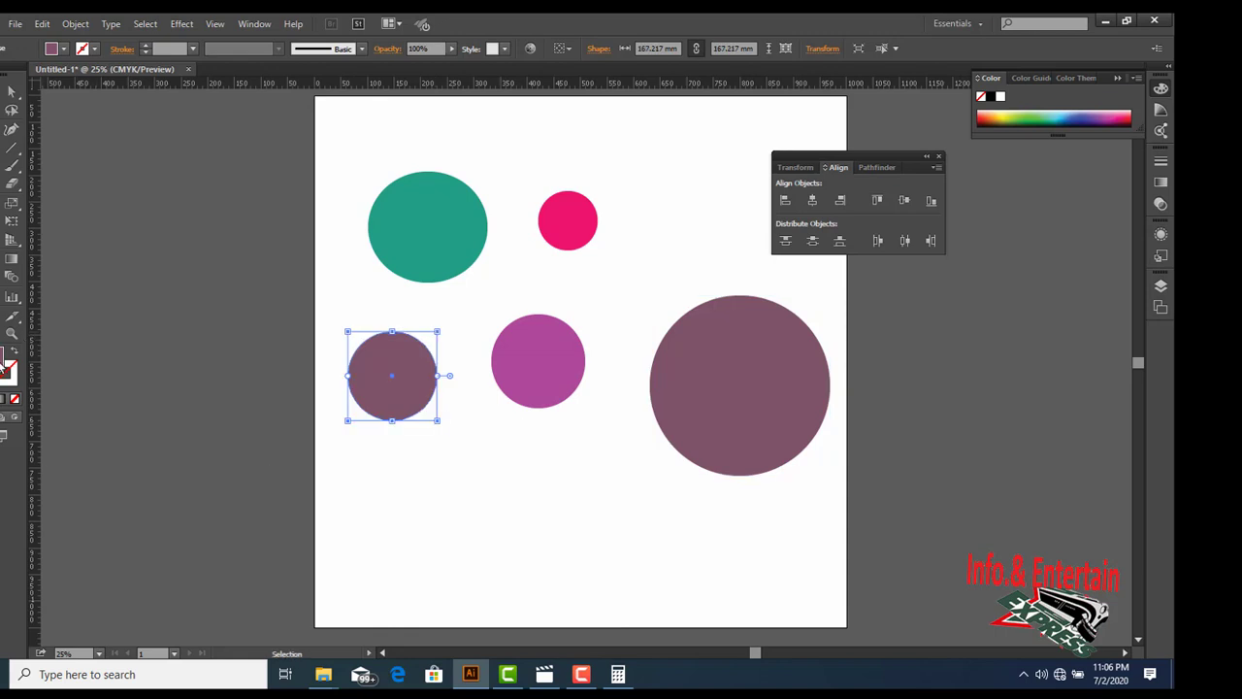
{"action": "double_click", "coordinate": [8, 367]}
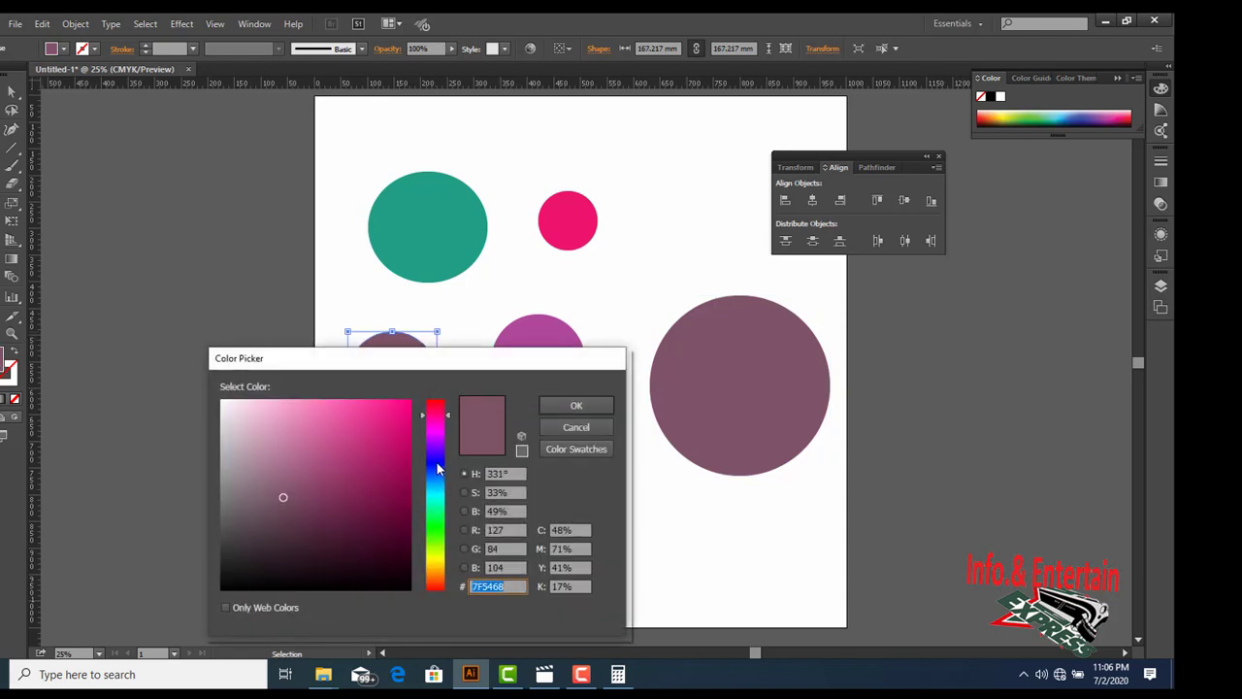
{"action": "left_click", "coordinate": [436, 469]}
{"action": "left_click", "coordinate": [384, 460]}
{"action": "left_click", "coordinate": [562, 406]}
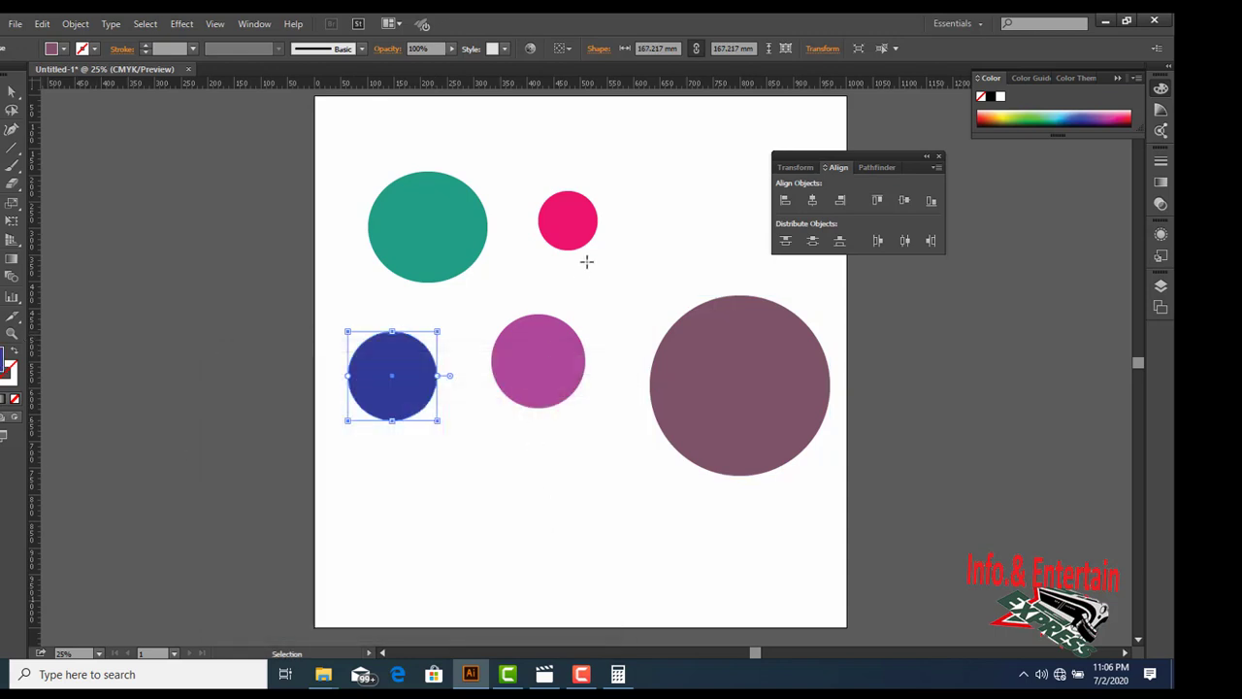
Step: Draw a circle about 90 mm across between the pink and the large circle and fill it with teal 10838C
{"action": "left_click_drag", "start_coordinate": [619, 252], "coordinate": [670, 303]}
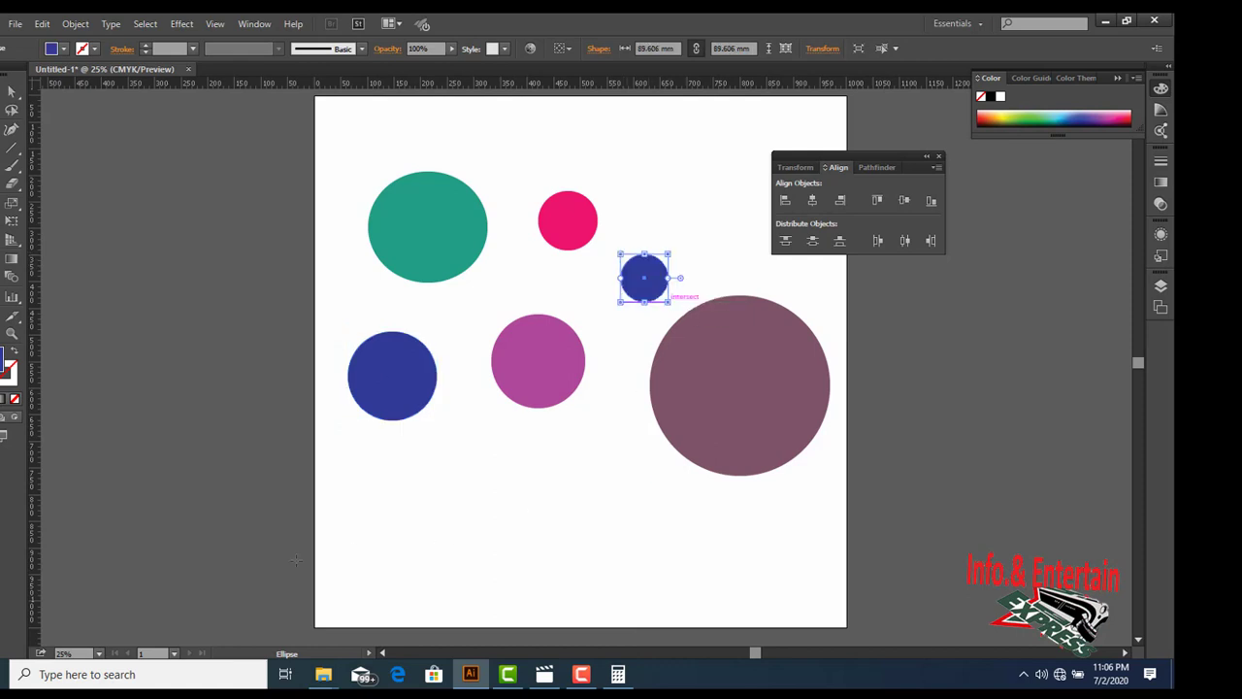
{"action": "double_click", "coordinate": [8, 367]}
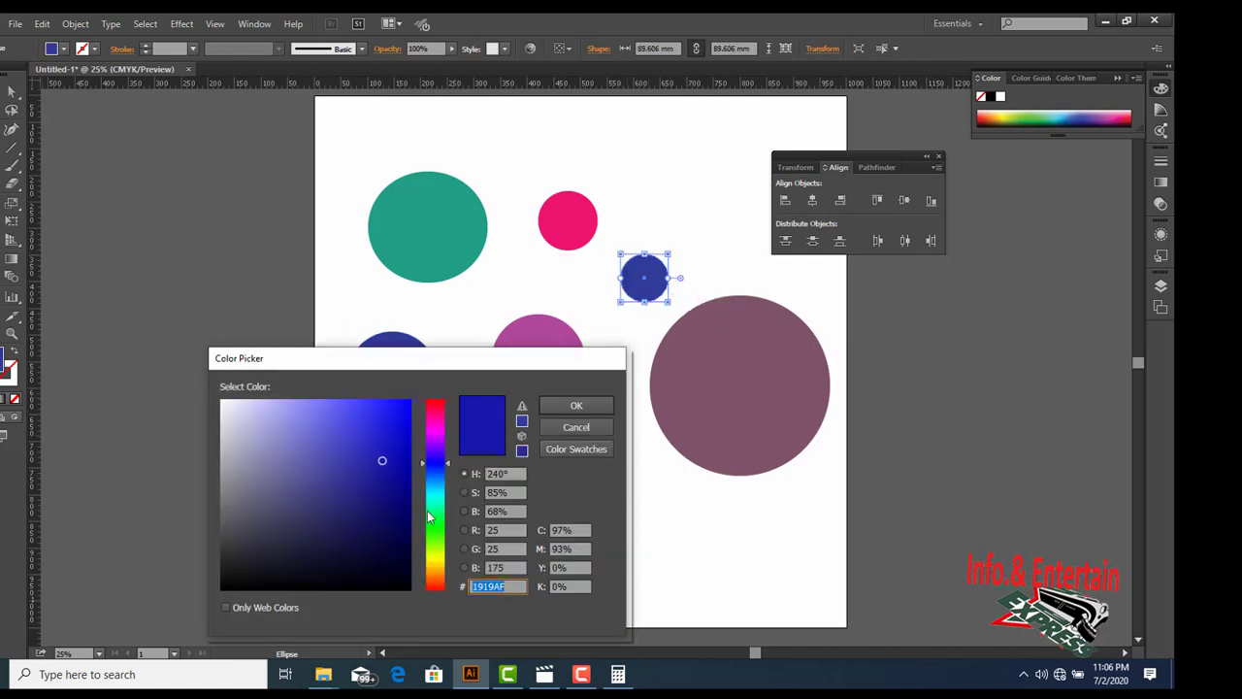
{"action": "left_click", "coordinate": [435, 492]}
{"action": "left_click", "coordinate": [389, 485]}
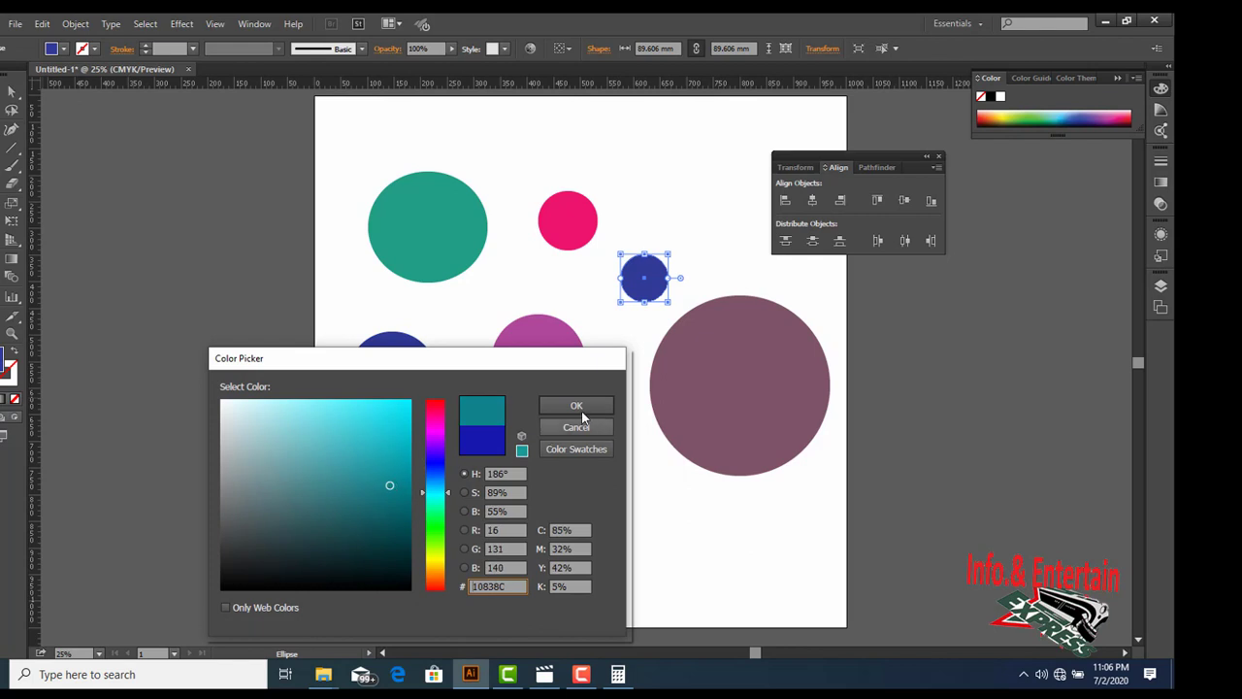
{"action": "left_click", "coordinate": [582, 413]}
Step: Draw an ellipse about 213 by 199 mm below the magenta circle and fill it with dark green 356304
{"action": "left_click_drag", "start_coordinate": [475, 468], "coordinate": [588, 573]}
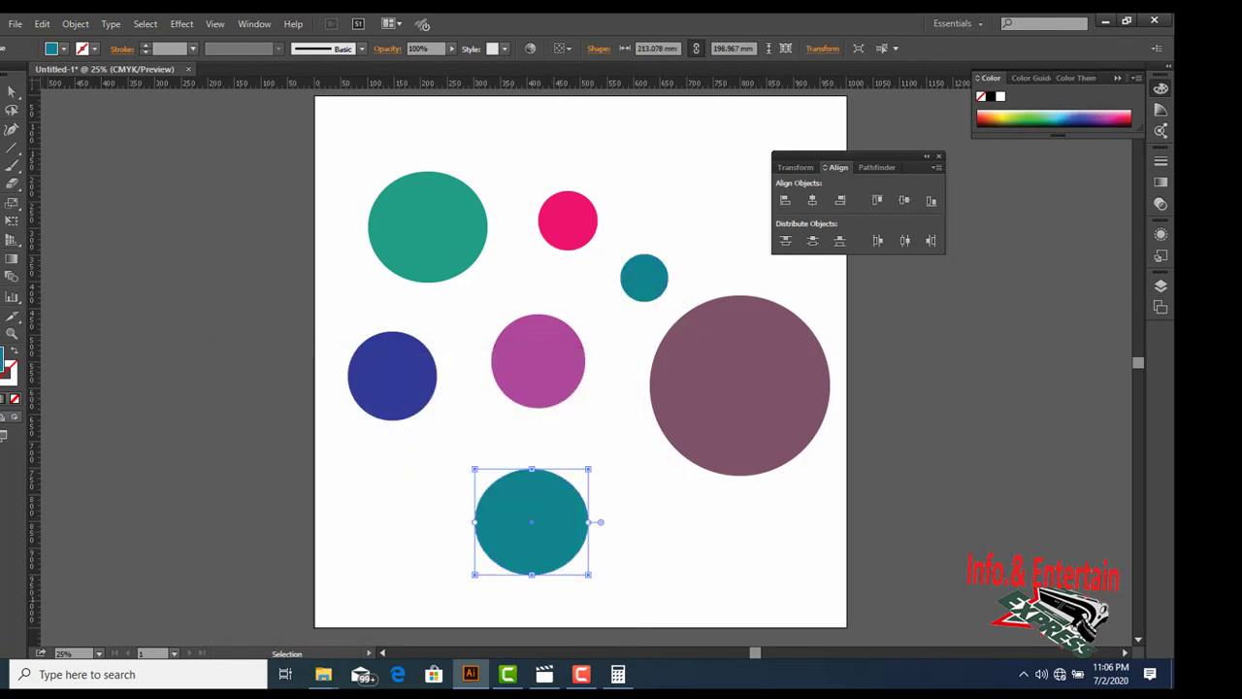
{"action": "double_click", "coordinate": [2, 359]}
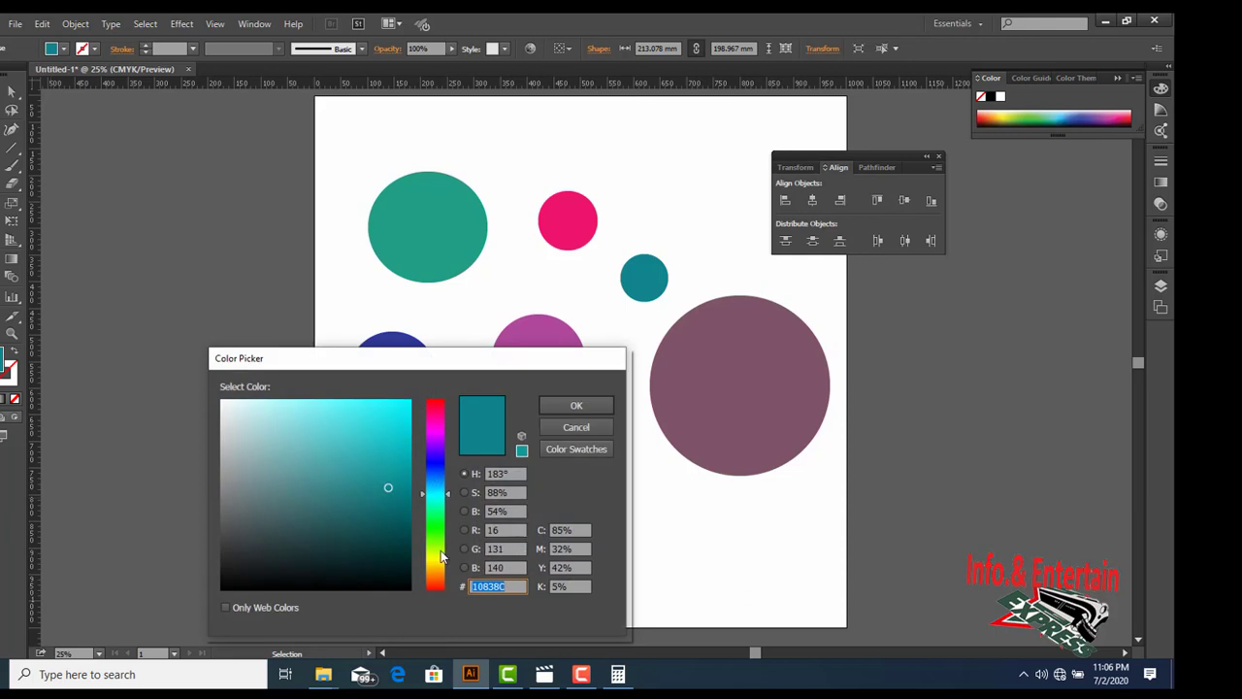
{"action": "left_click", "coordinate": [435, 543]}
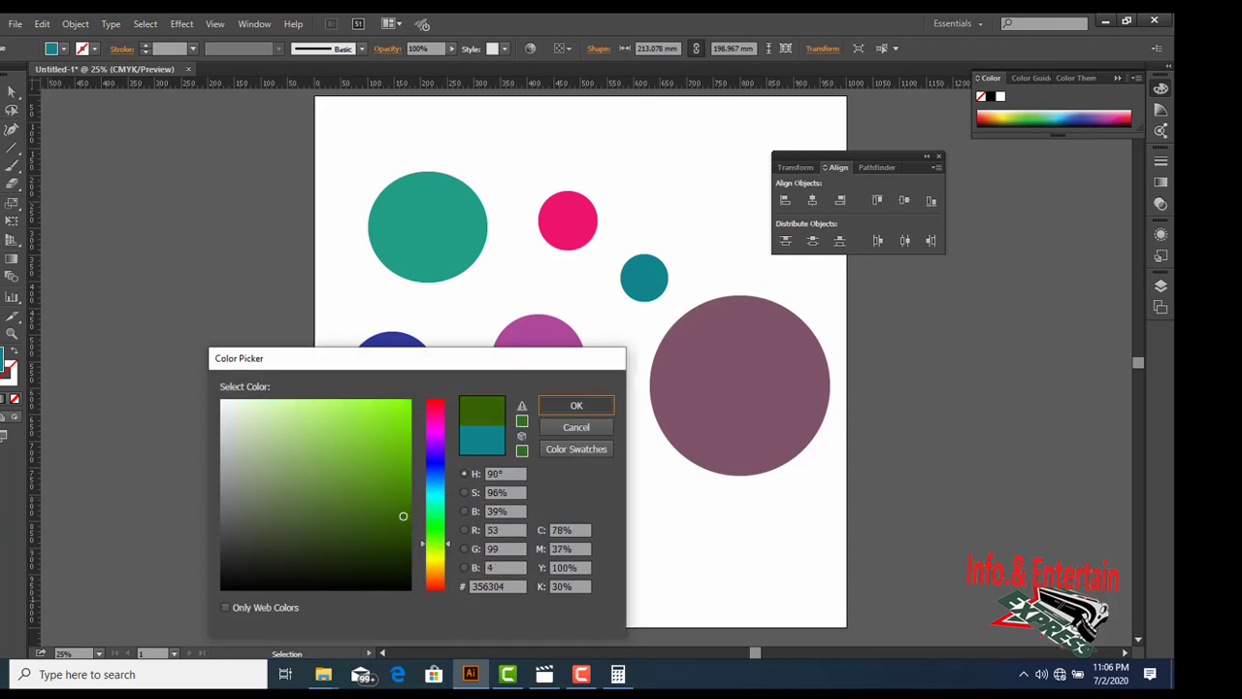
{"action": "left_click", "coordinate": [577, 405]}
Step: Align all seven shapes on their horizontal and vertical centres, and undo both alignments
{"action": "left_click", "coordinate": [11, 91]}
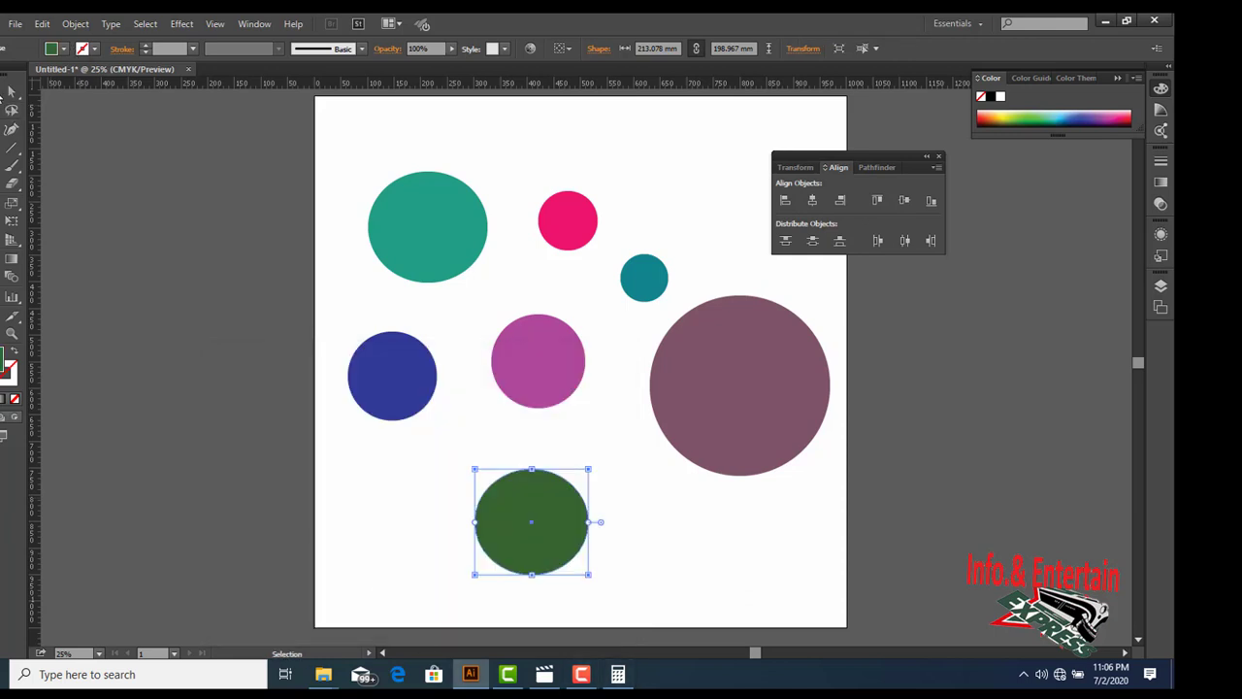
{"action": "left_click_drag", "start_coordinate": [322, 150], "coordinate": [850, 611]}
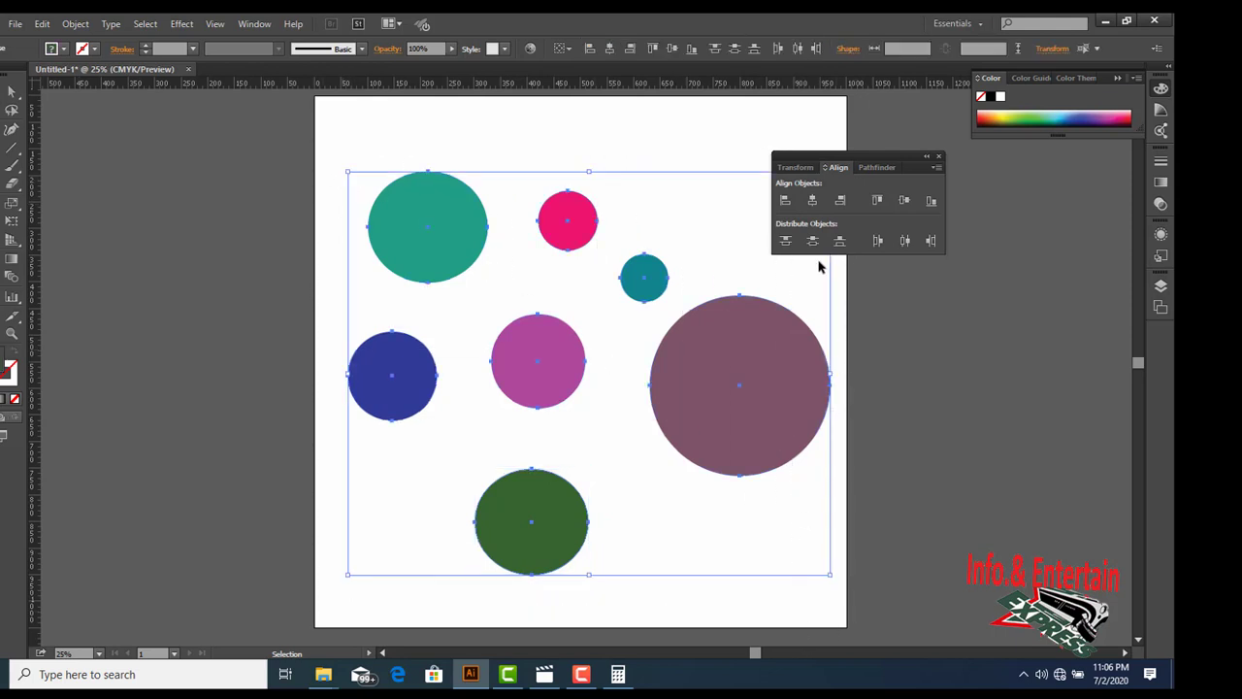
{"action": "left_click", "coordinate": [812, 201]}
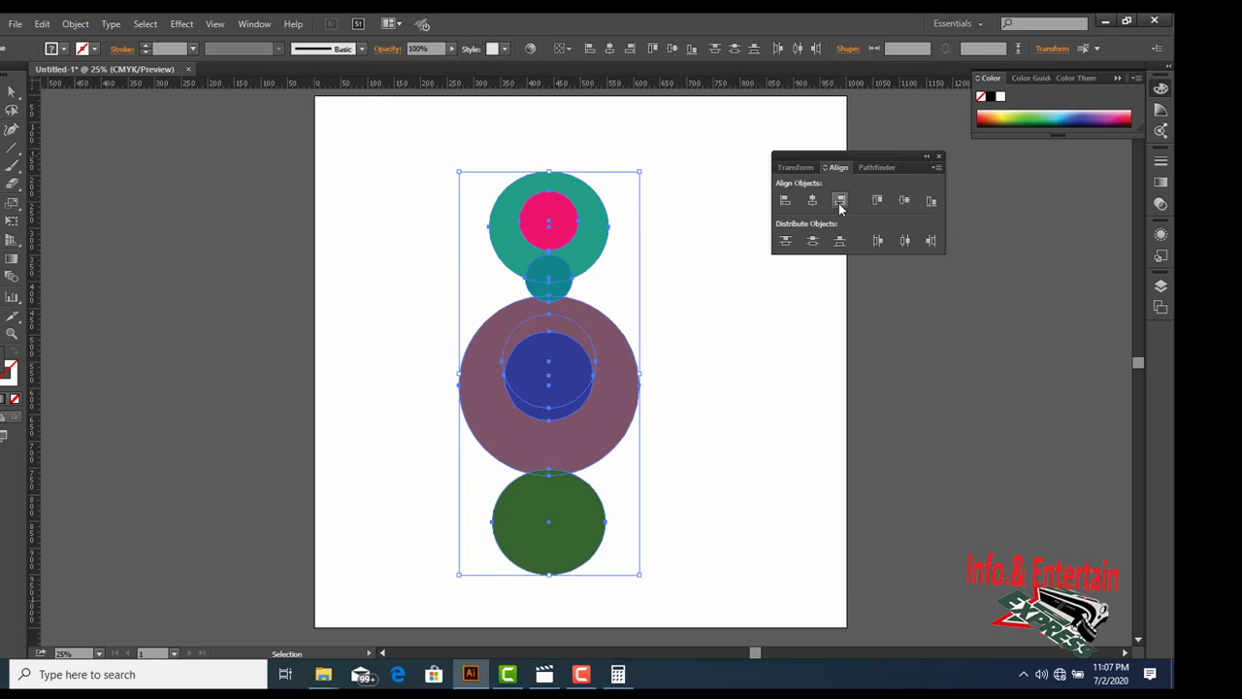
{"action": "left_click", "coordinate": [903, 201]}
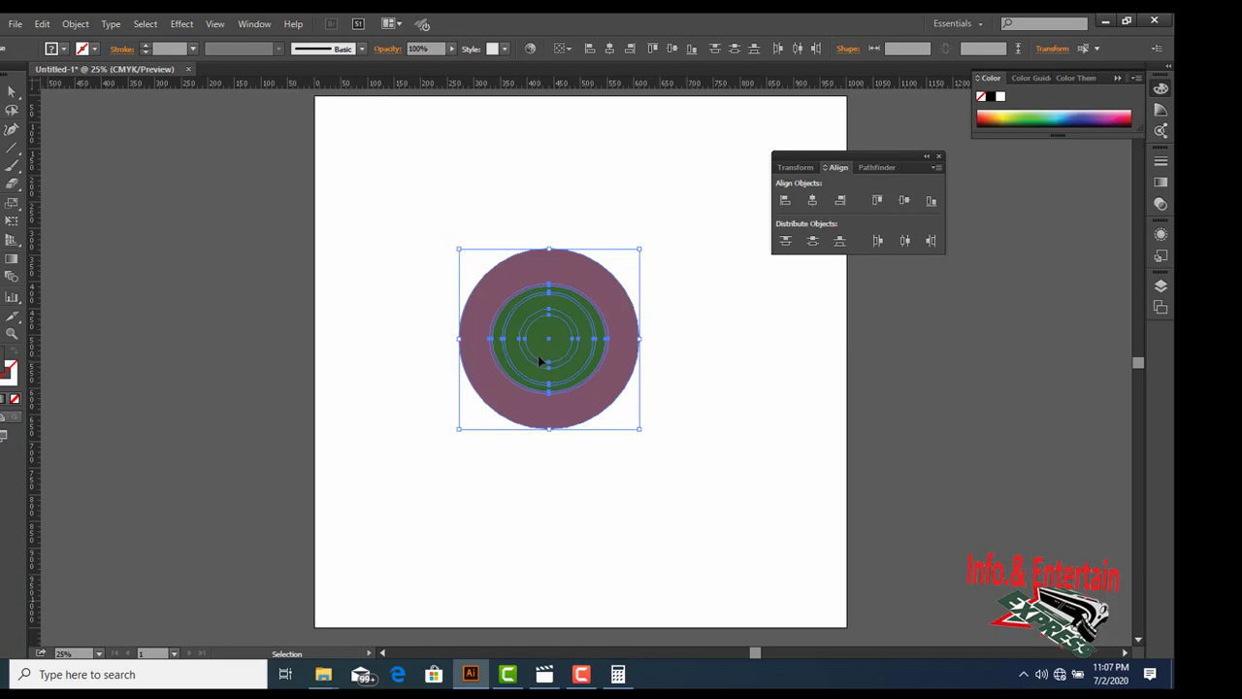
{"action": "key", "text": "ctrl+z"}
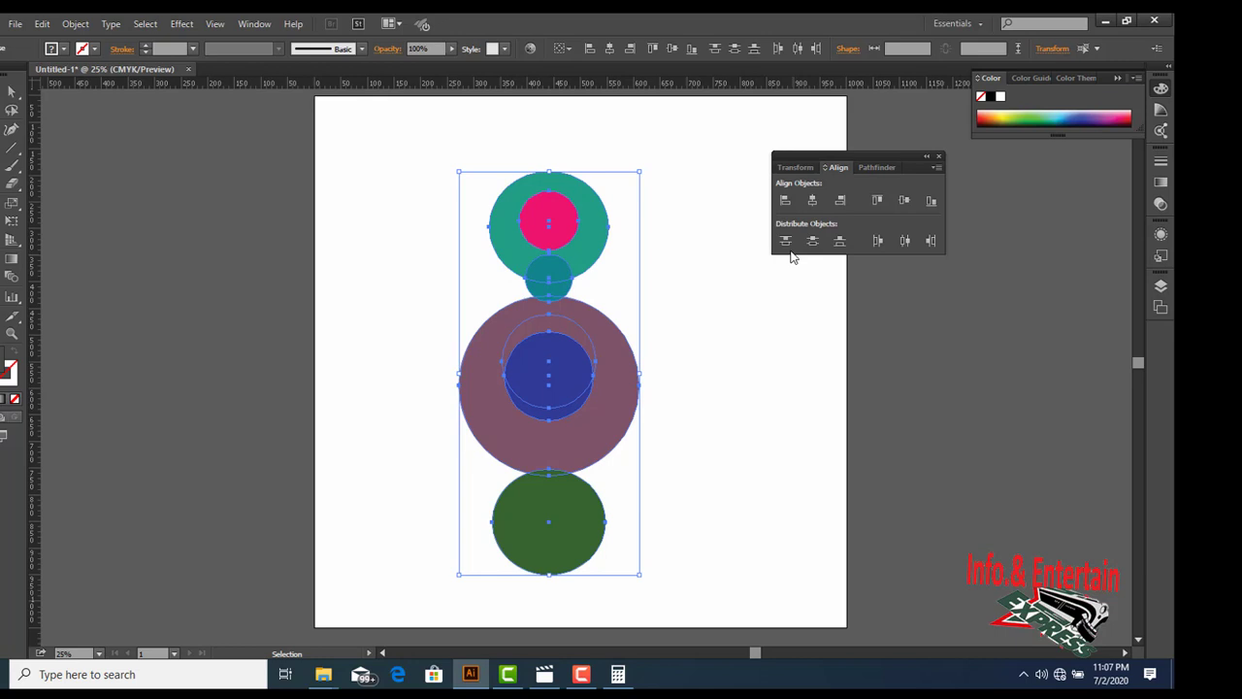
{"action": "key", "text": "ctrl+z"}
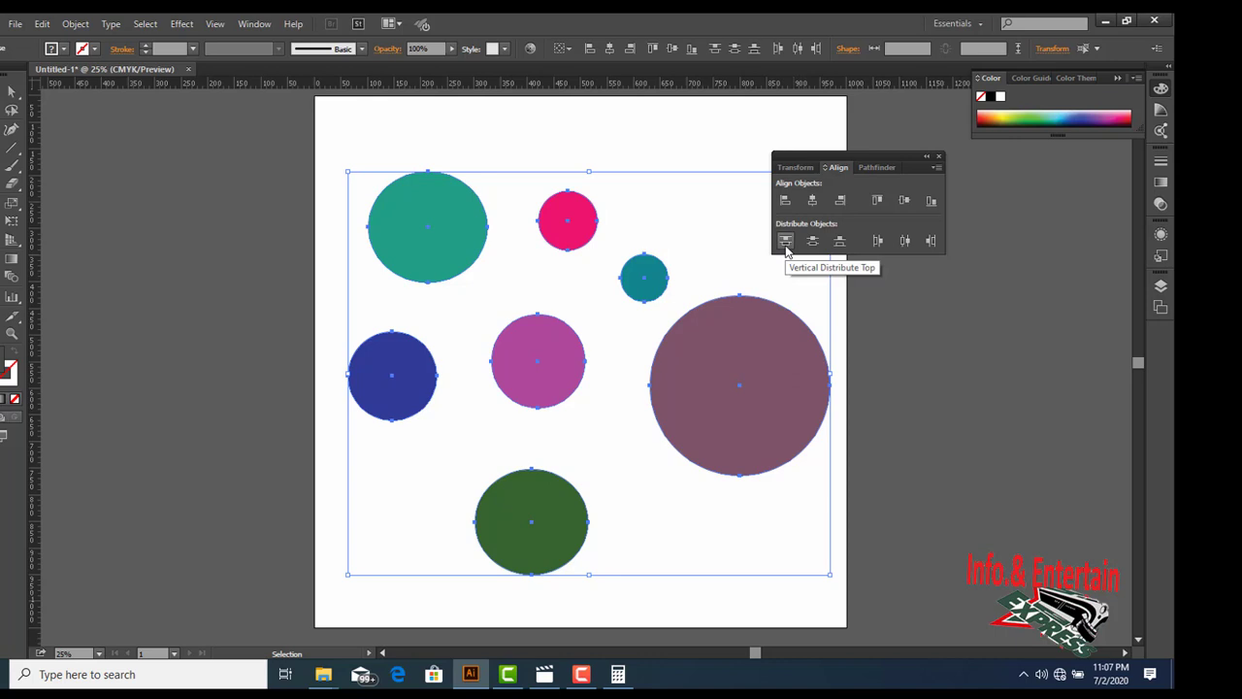
Step: Distribute the selected shapes vertically by their top edges, by their centres and finally by their bottom edges
{"action": "left_click", "coordinate": [786, 241]}
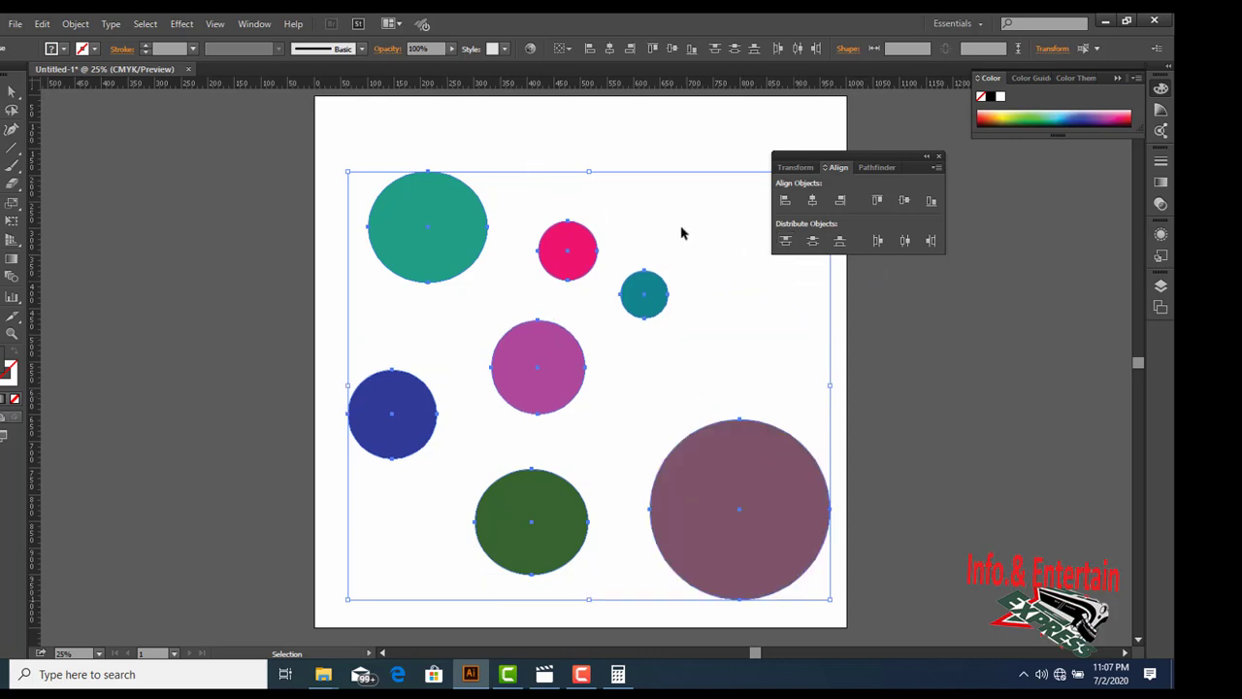
{"action": "left_click", "coordinate": [813, 241]}
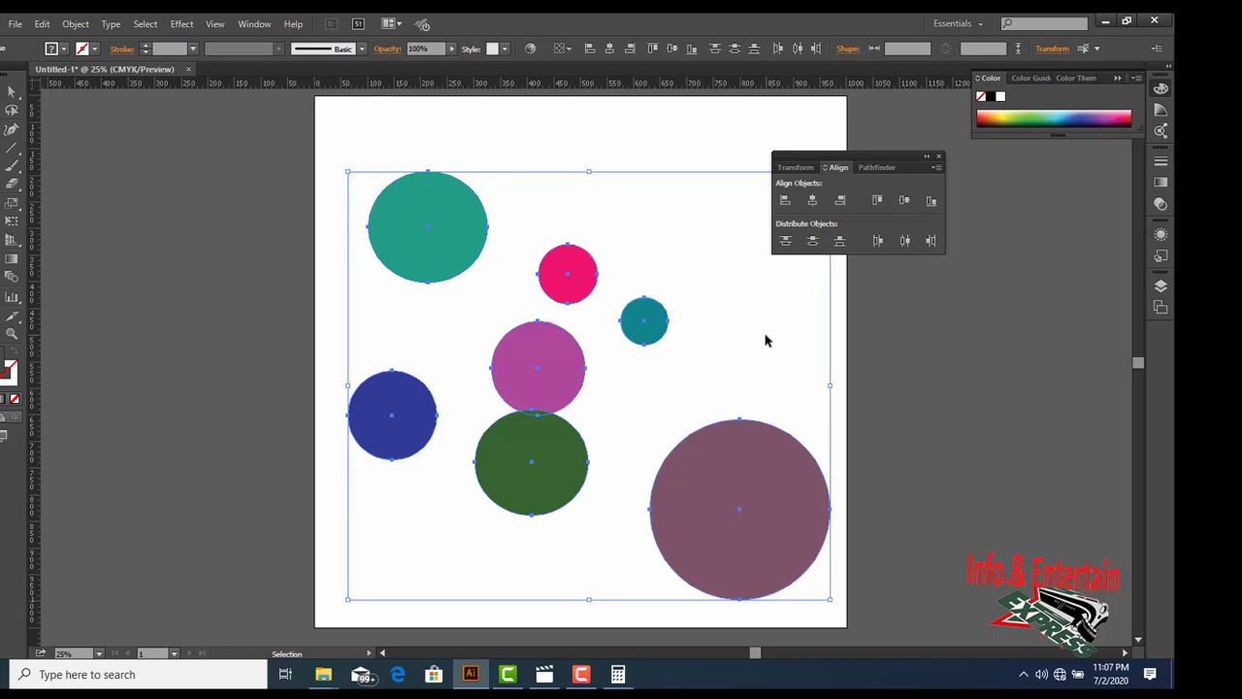
{"action": "left_click", "coordinate": [840, 242]}
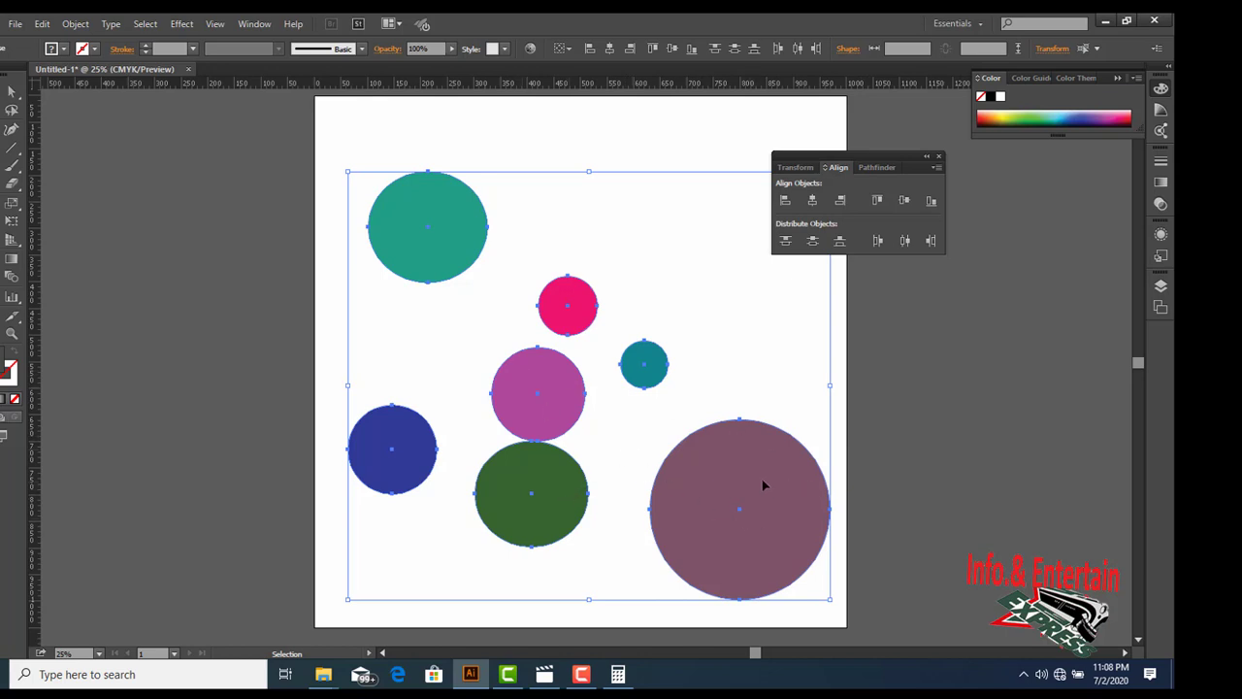
Step: Make the large teal ellipse the key object and align all shapes to its horizontal and vertical centre
{"action": "left_click", "coordinate": [442, 254]}
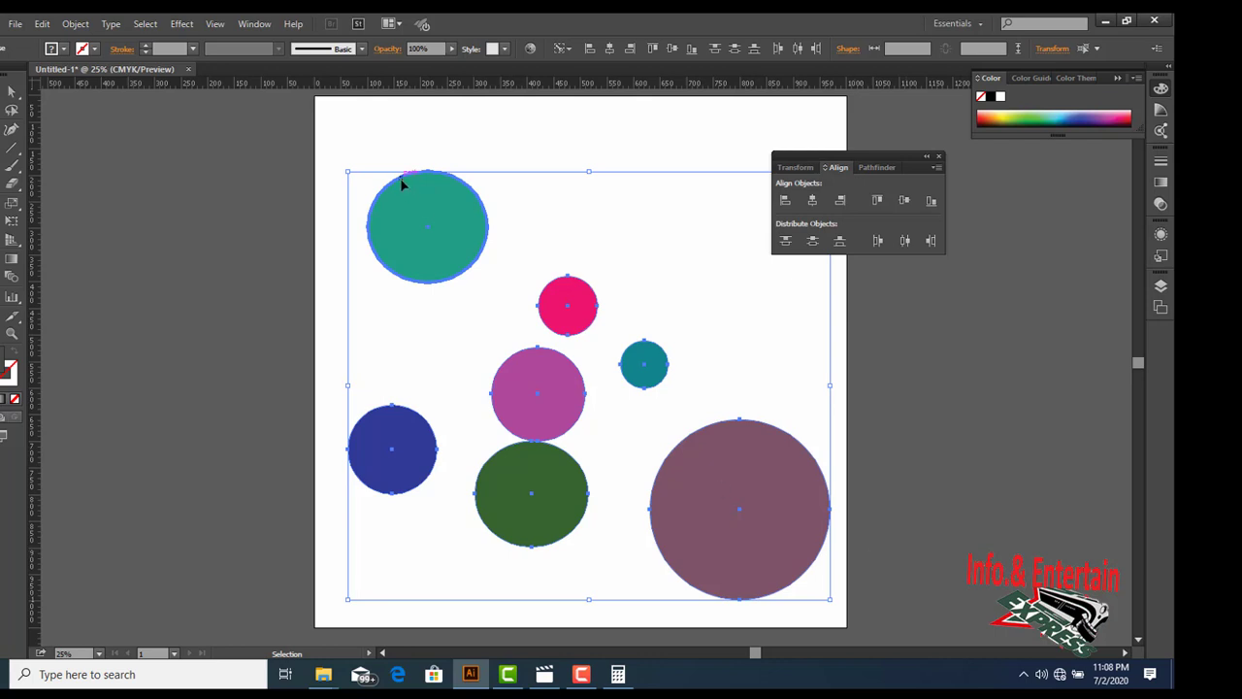
{"action": "left_click", "coordinate": [813, 201]}
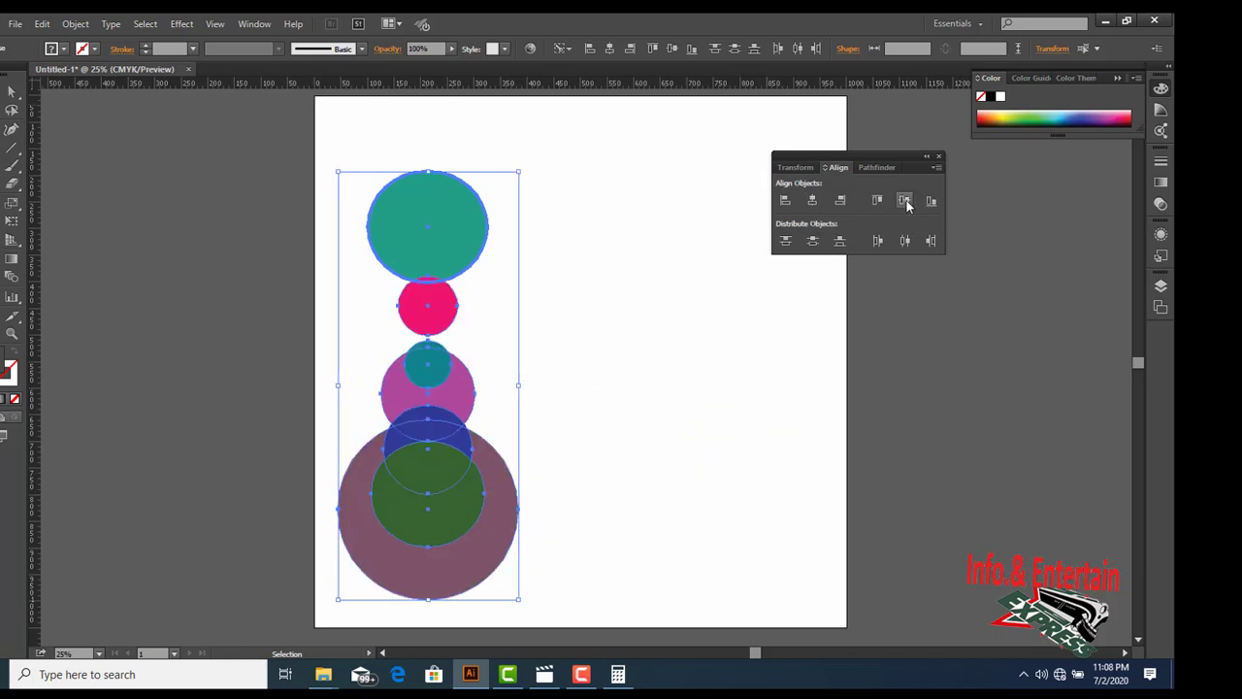
{"action": "left_click", "coordinate": [906, 201]}
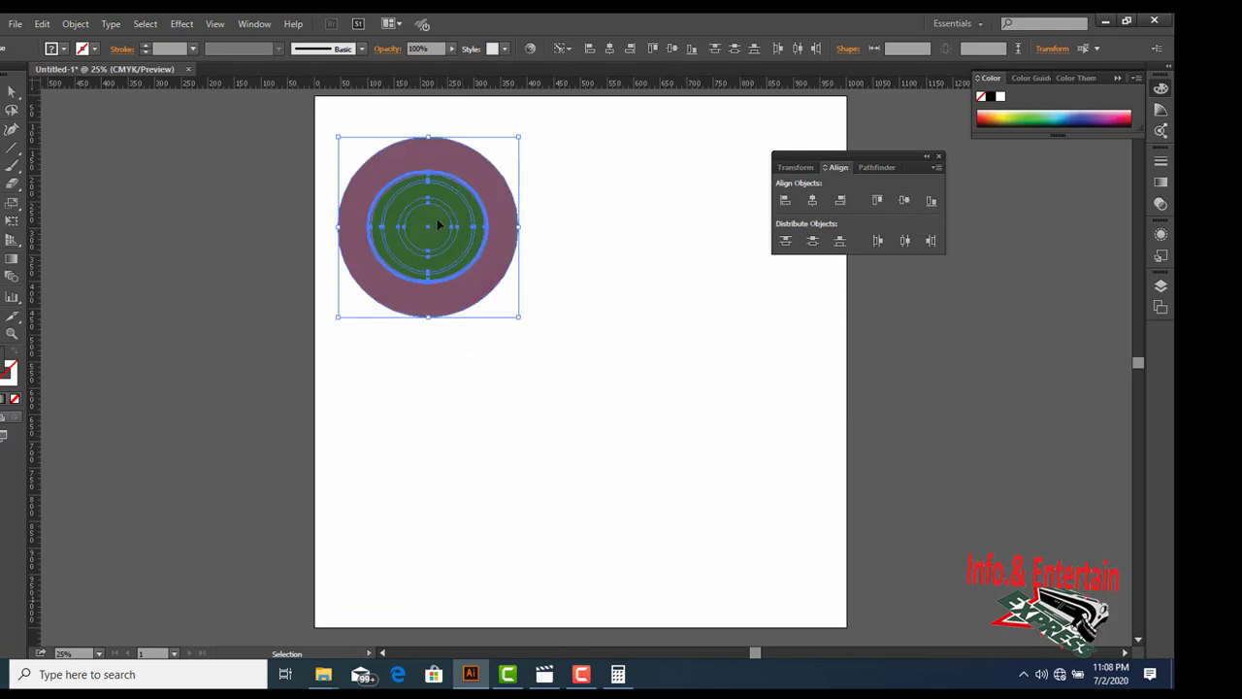
Step: Move the concentric stack toward the artboard's middle and pull its circles apart into separate positions
{"action": "left_click_drag", "start_coordinate": [463, 161], "coordinate": [681, 316]}
{"action": "left_click", "coordinate": [733, 444]}
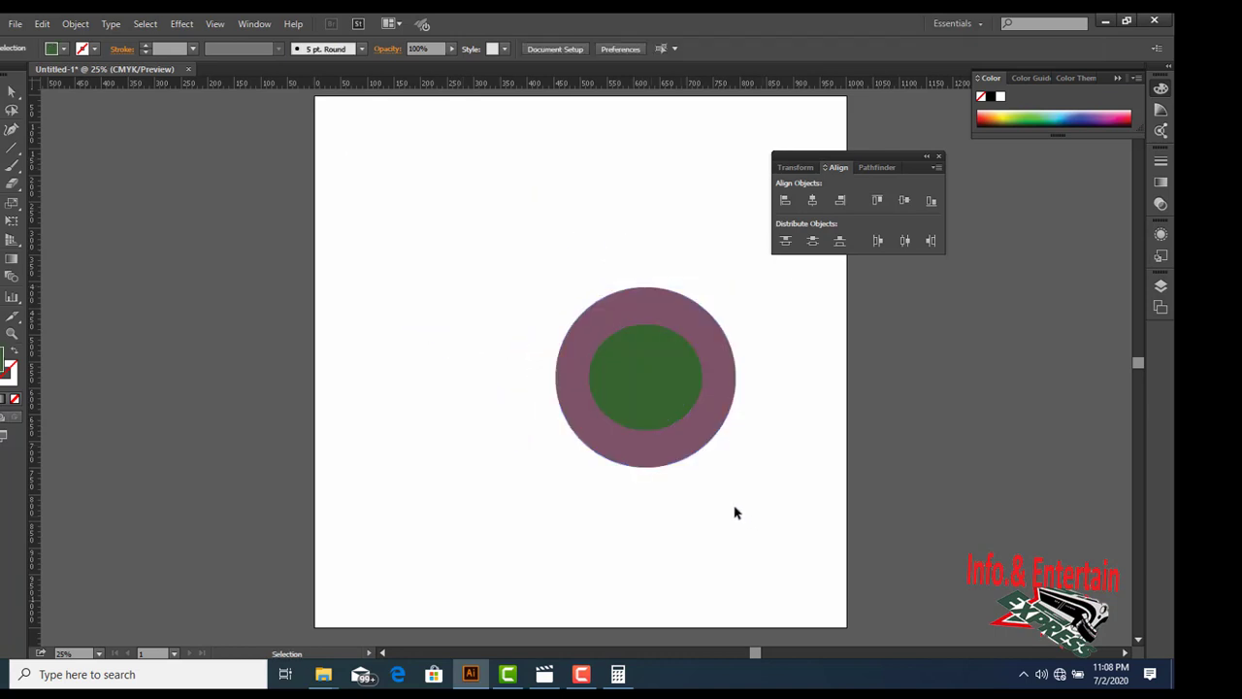
{"action": "left_click", "coordinate": [665, 410]}
{"action": "left_click_drag", "start_coordinate": [657, 379], "coordinate": [655, 198]}
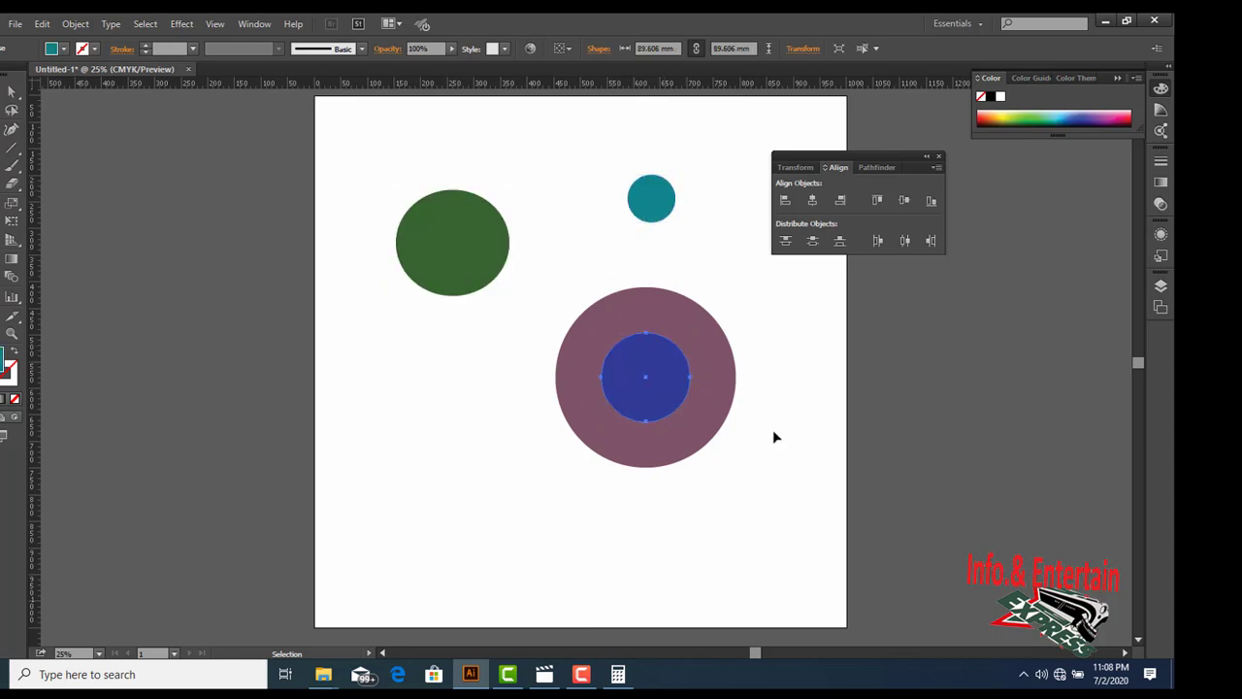
{"action": "left_click_drag", "start_coordinate": [648, 412], "coordinate": [607, 452]}
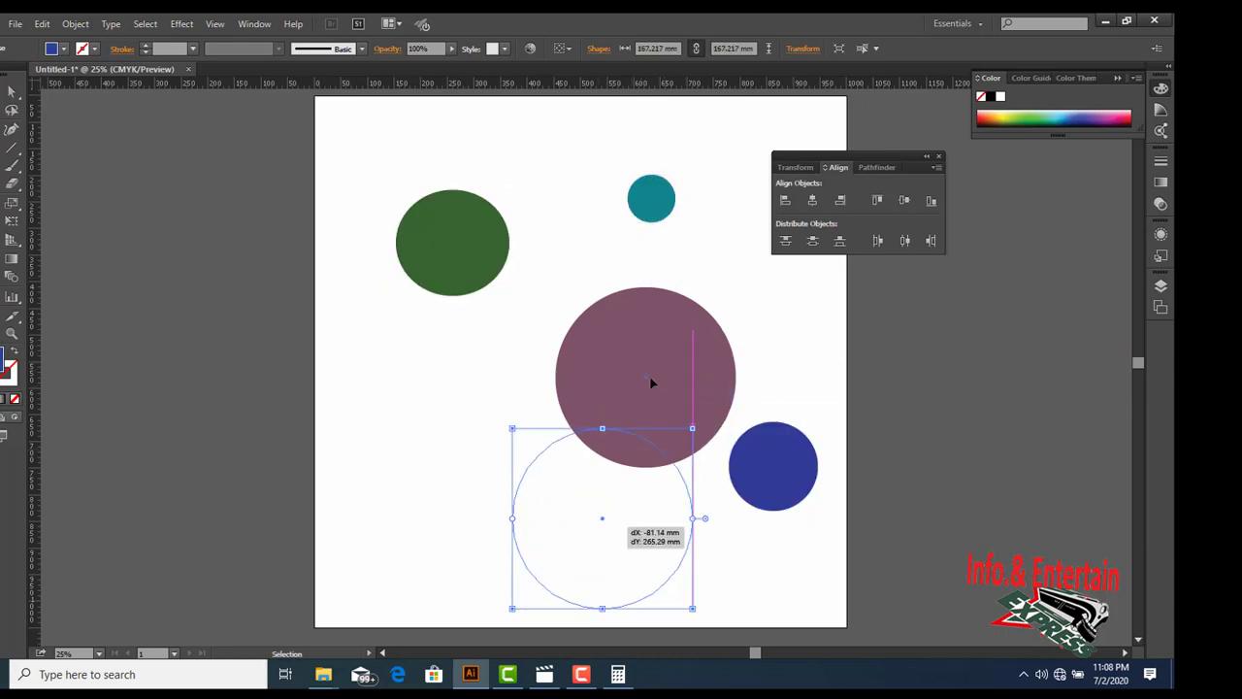
{"action": "left_click_drag", "start_coordinate": [649, 375], "coordinate": [642, 271]}
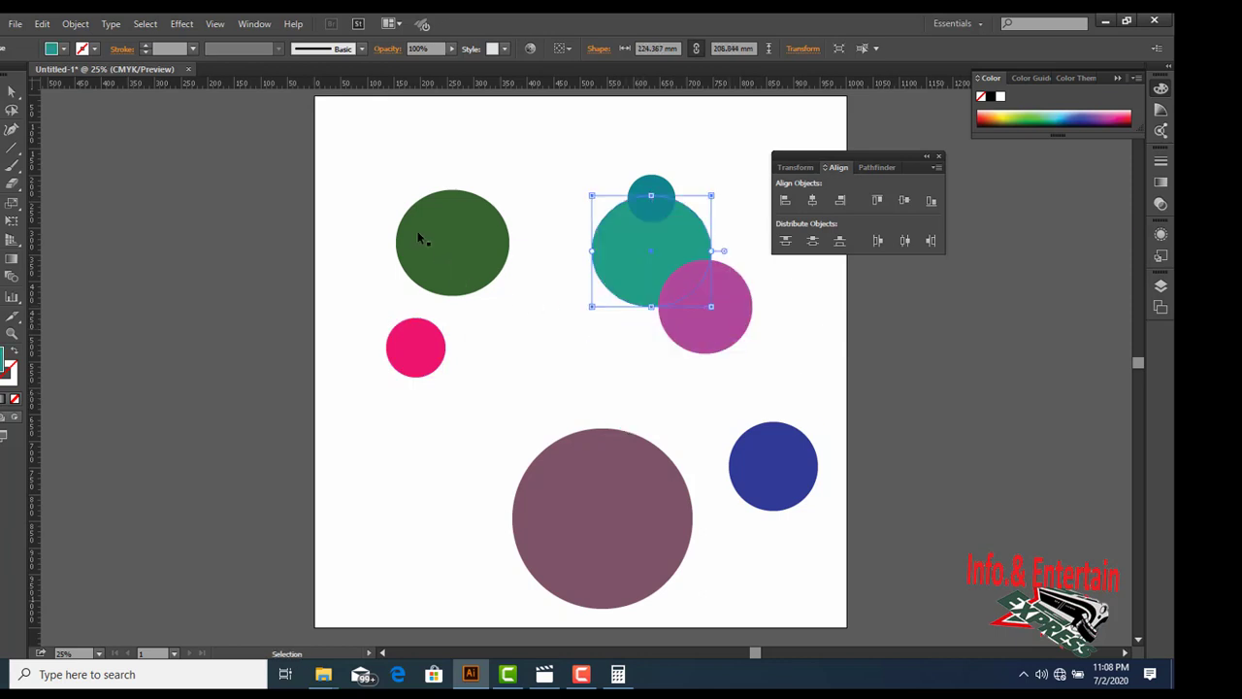
Step: Delete all the circles and draw a teal rectangle about 454 by 546 mm in the middle of the artboard
{"action": "left_click_drag", "start_coordinate": [344, 133], "coordinate": [799, 485]}
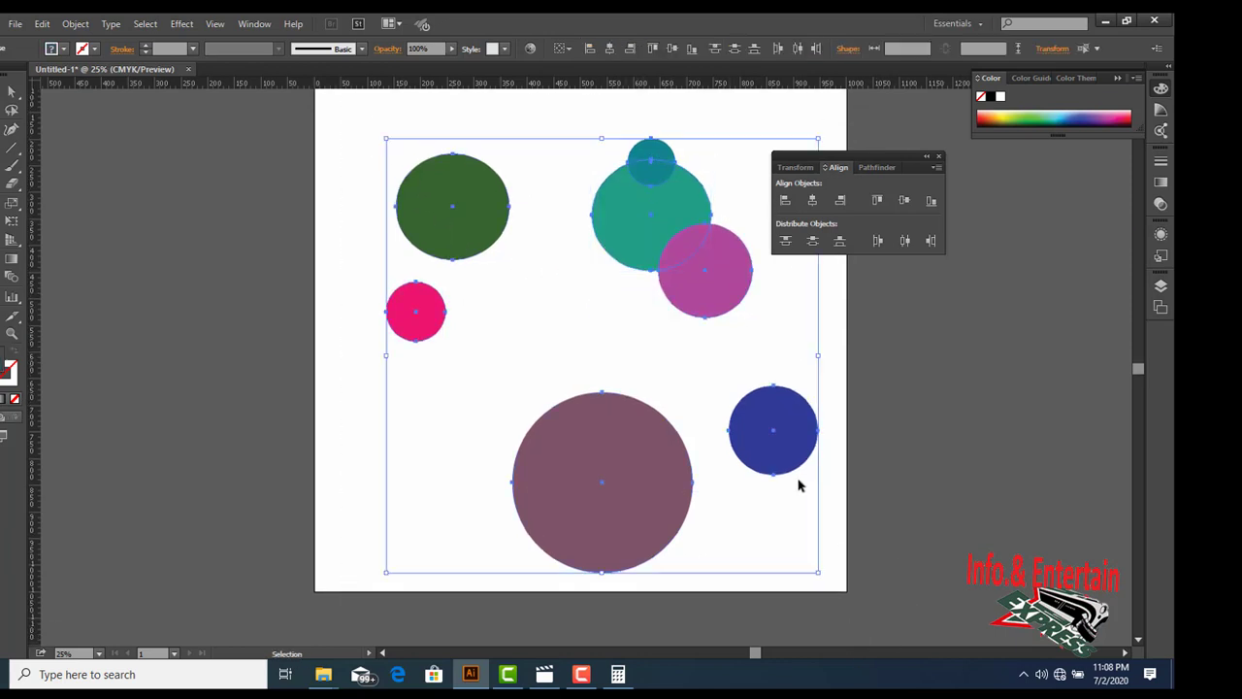
{"action": "key", "text": "Delete"}
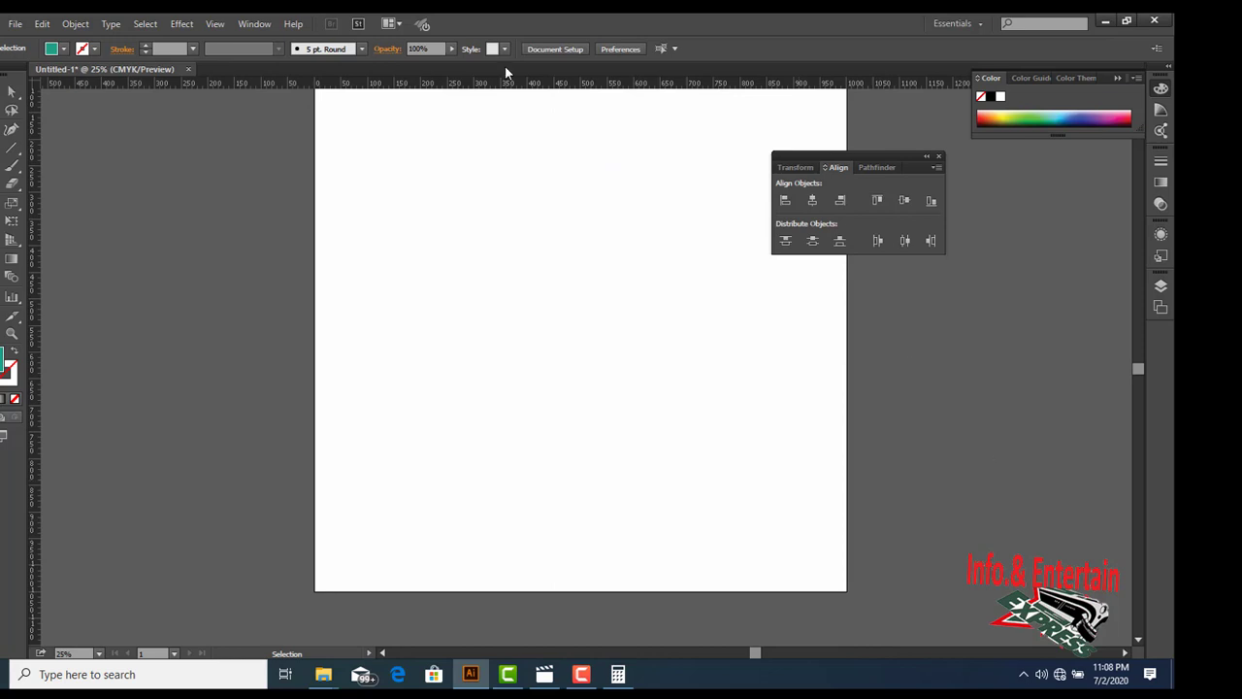
{"action": "left_click_drag", "start_coordinate": [12, 166], "coordinate": [61, 167]}
{"action": "left_click_drag", "start_coordinate": [450, 175], "coordinate": [681, 478]}
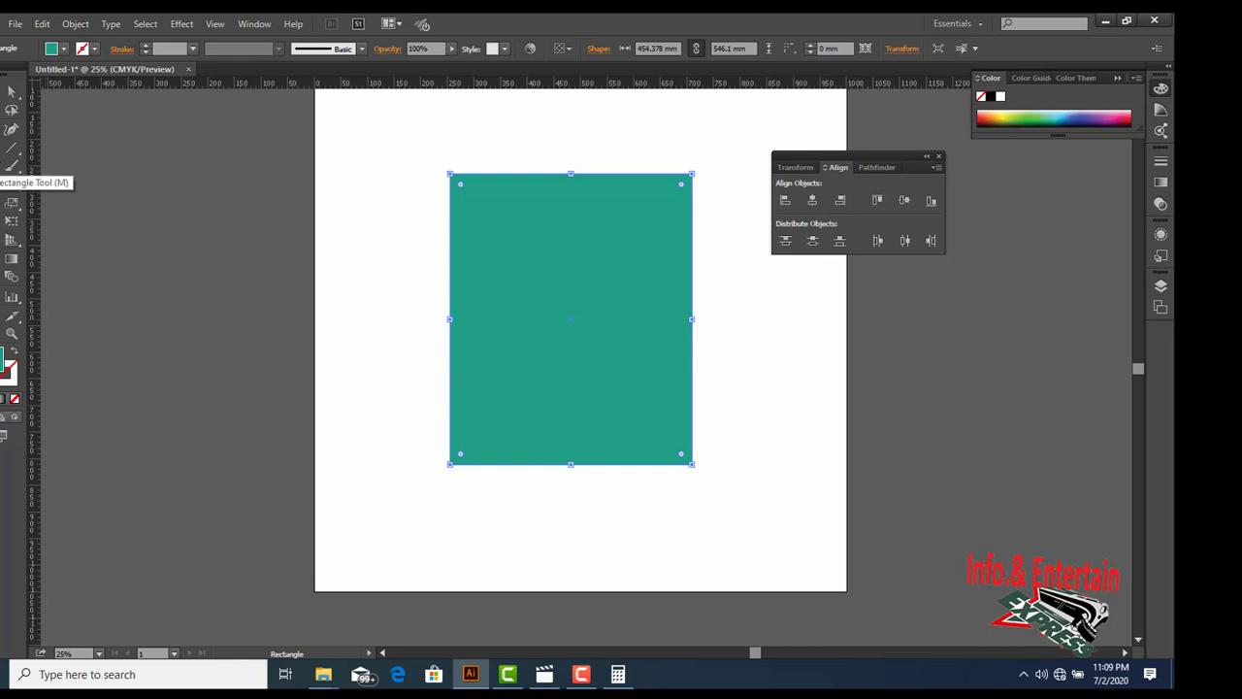
Step: Draw a circle about 264 mm across to the right of the rectangle and fill it with blue 1B15FF
{"action": "left_click_drag", "start_coordinate": [12, 166], "coordinate": [50, 201]}
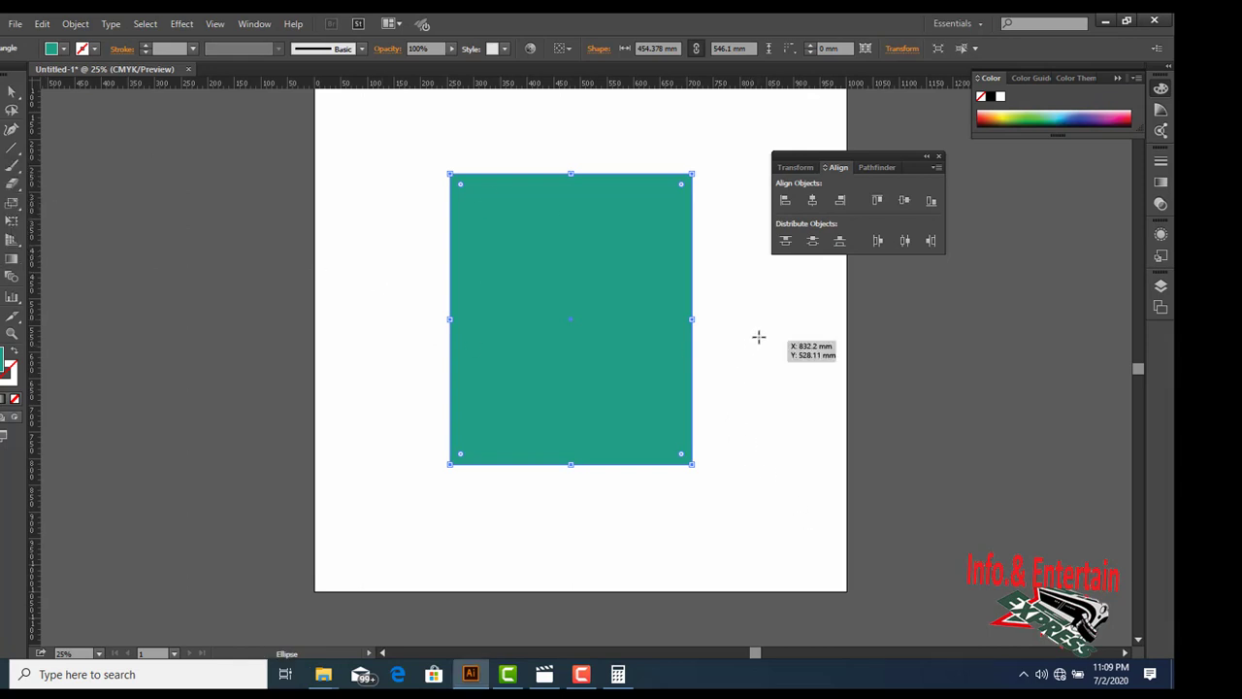
{"action": "left_click_drag", "start_coordinate": [746, 310], "coordinate": [887, 452]}
{"action": "double_click", "coordinate": [7, 368]}
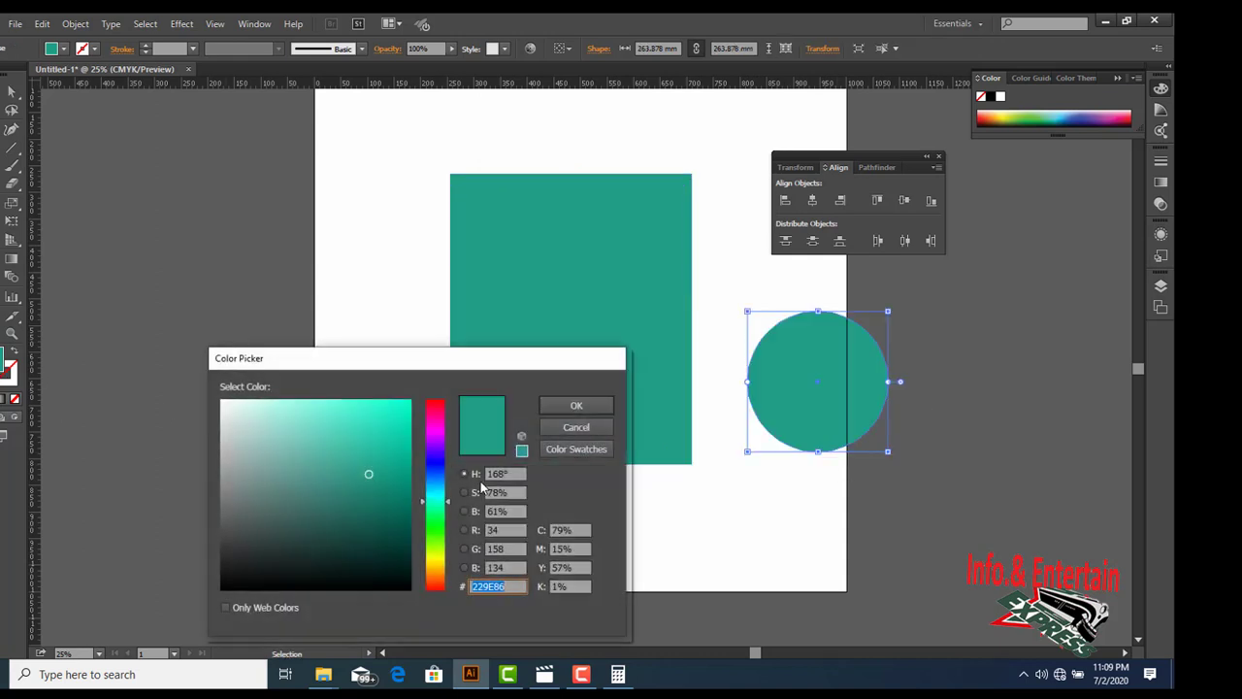
{"action": "left_click", "coordinate": [435, 465]}
{"action": "left_click", "coordinate": [396, 404]}
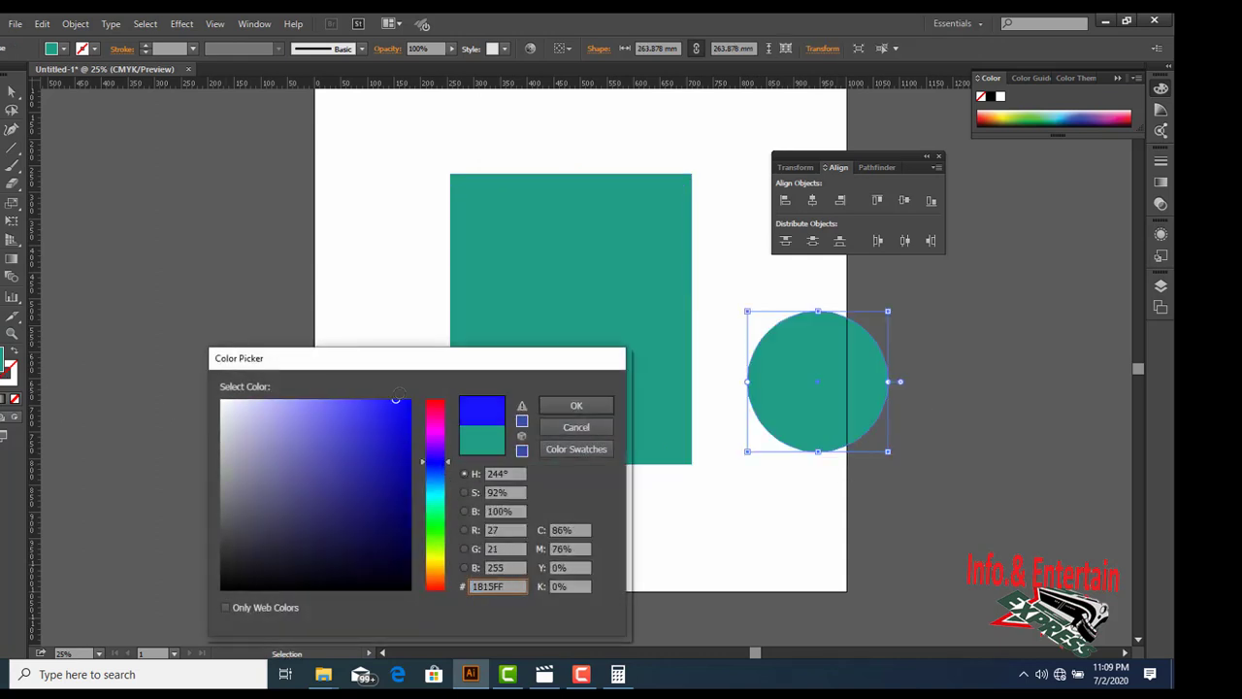
{"action": "left_click", "coordinate": [577, 405]}
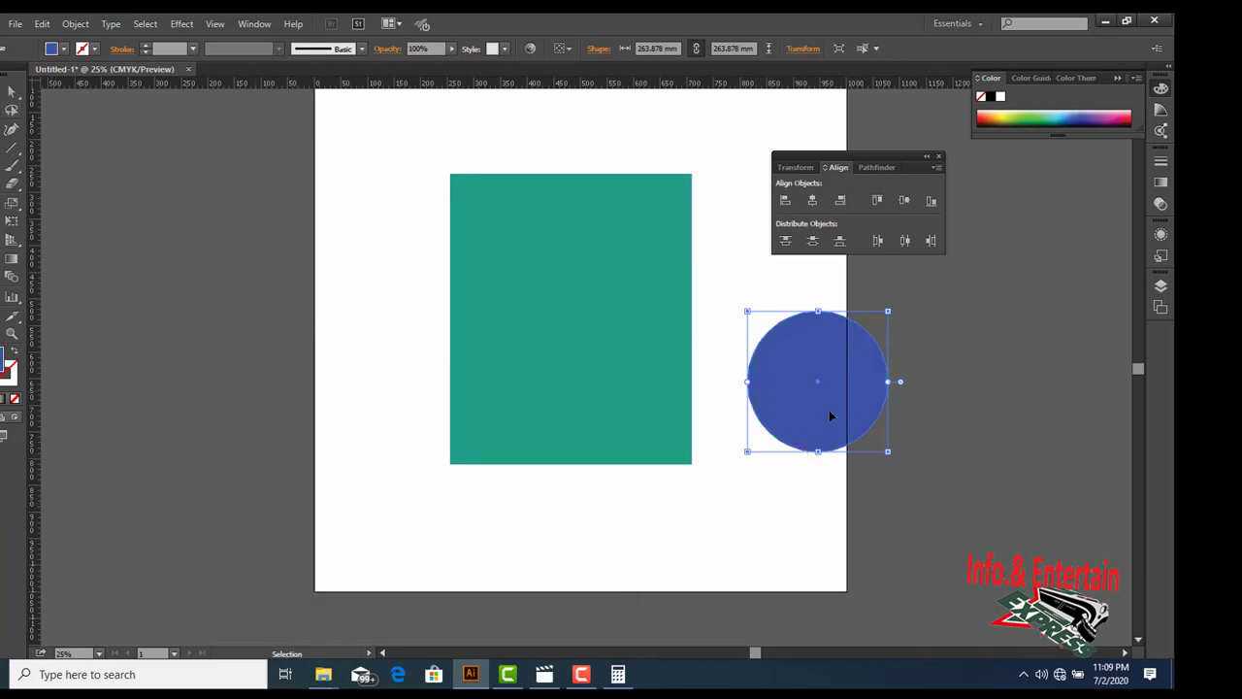
Step: Move the blue circle to the rectangle's left side and align both shapes on their horizontal and vertical centres
{"action": "left_click_drag", "start_coordinate": [828, 410], "coordinate": [381, 378]}
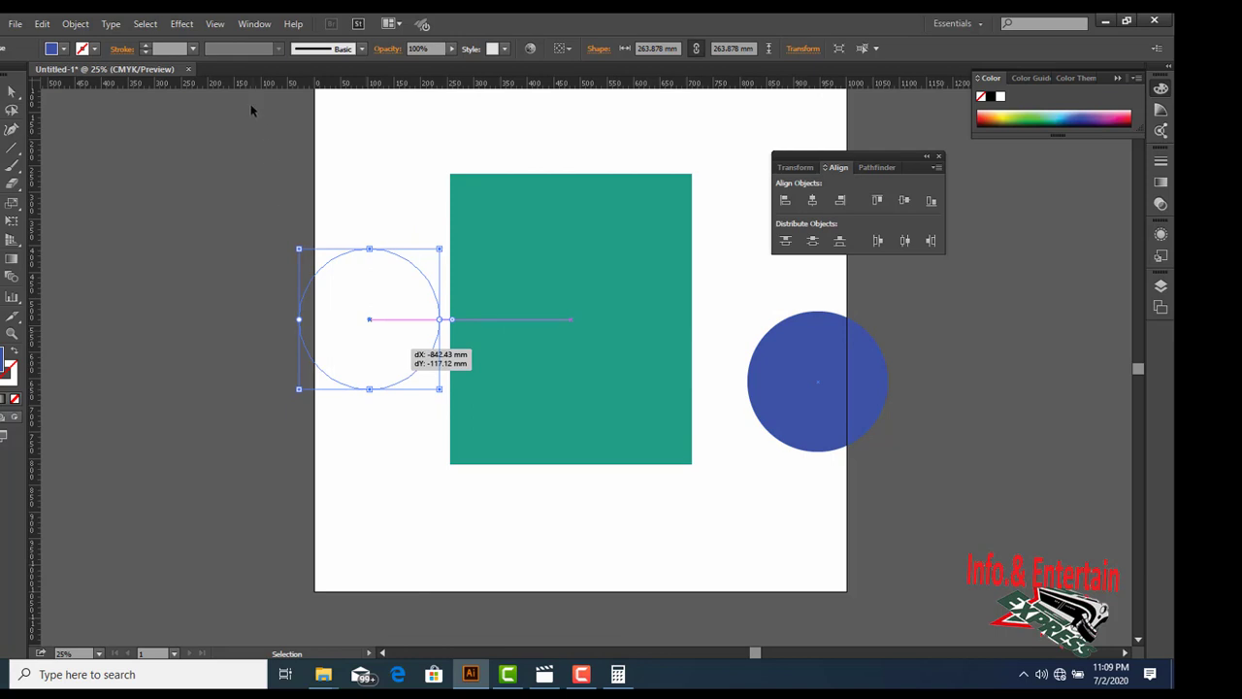
{"action": "left_click_drag", "start_coordinate": [250, 105], "coordinate": [794, 580]}
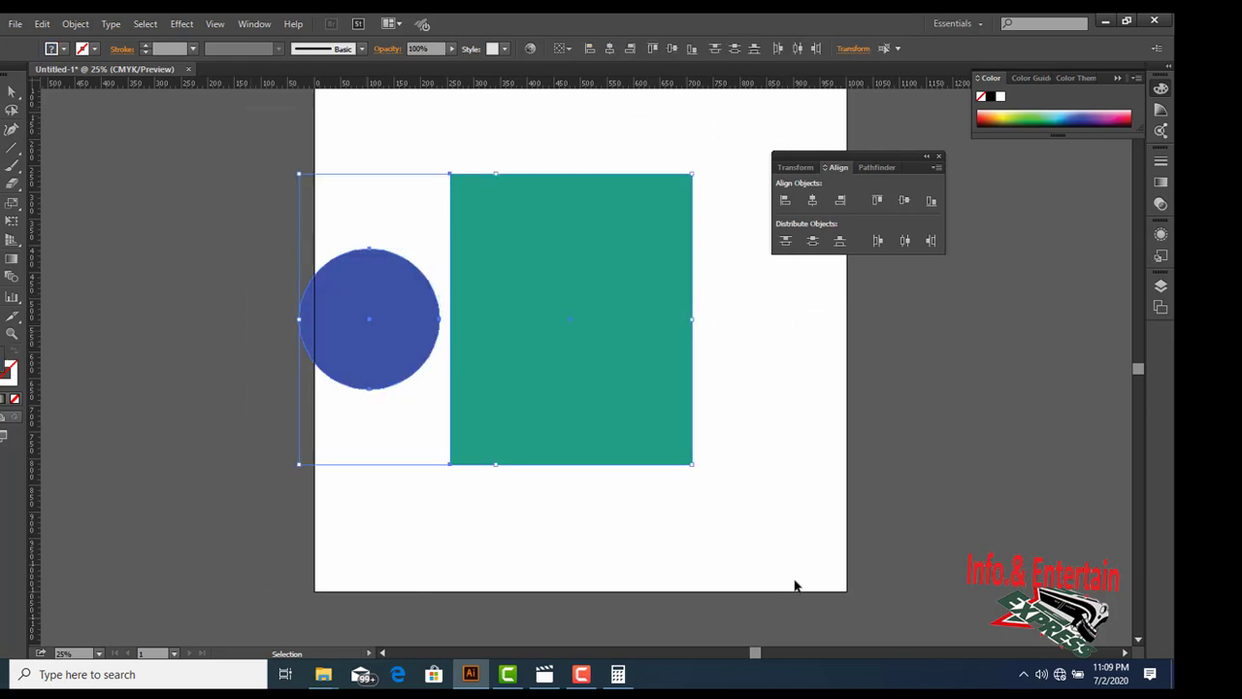
{"action": "left_click", "coordinate": [812, 204]}
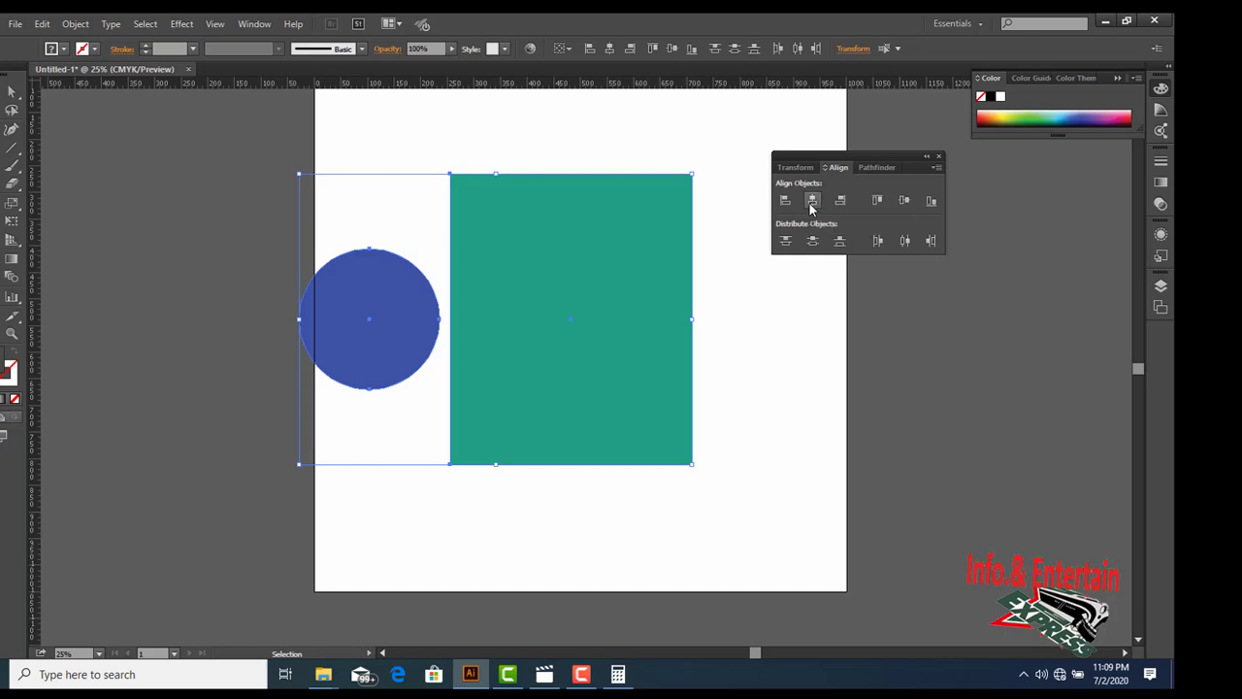
{"action": "left_click", "coordinate": [902, 201]}
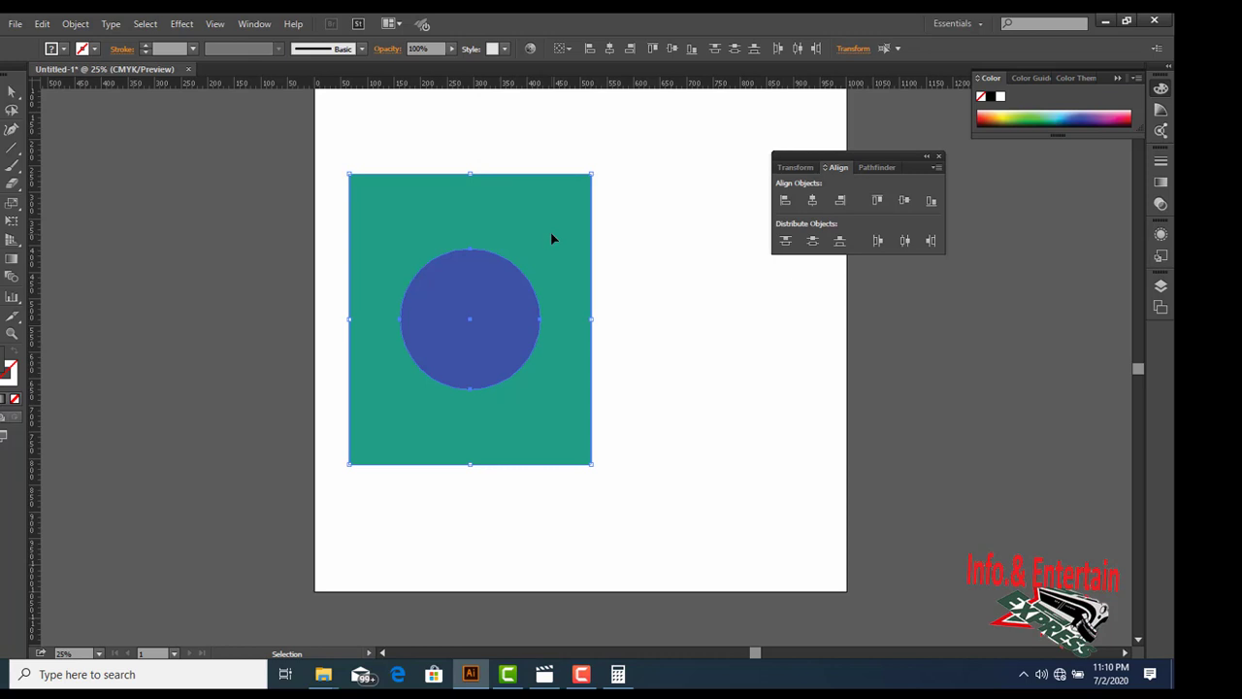
Step: Delete the teal rectangle and blue circle, and draw a new blue rectangle about 367 by 401 mm
{"action": "left_click_drag", "start_coordinate": [288, 111], "coordinate": [691, 546]}
{"action": "key", "text": "Delete"}
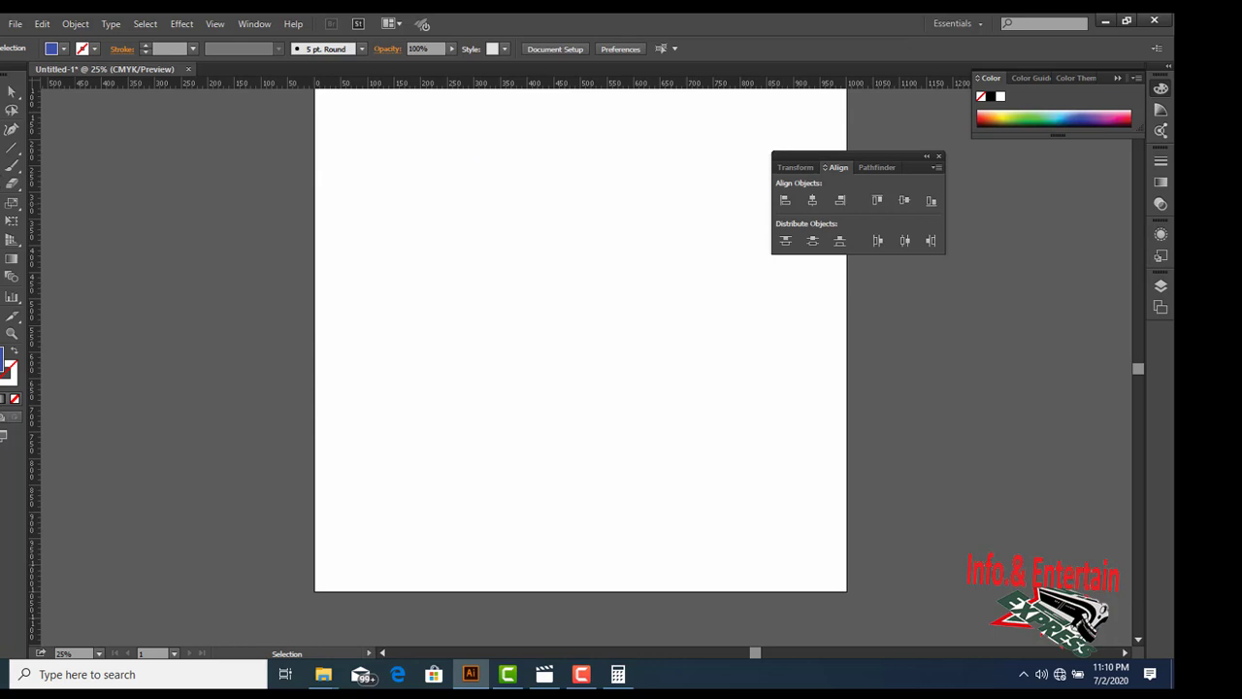
{"action": "left_click", "coordinate": [11, 165]}
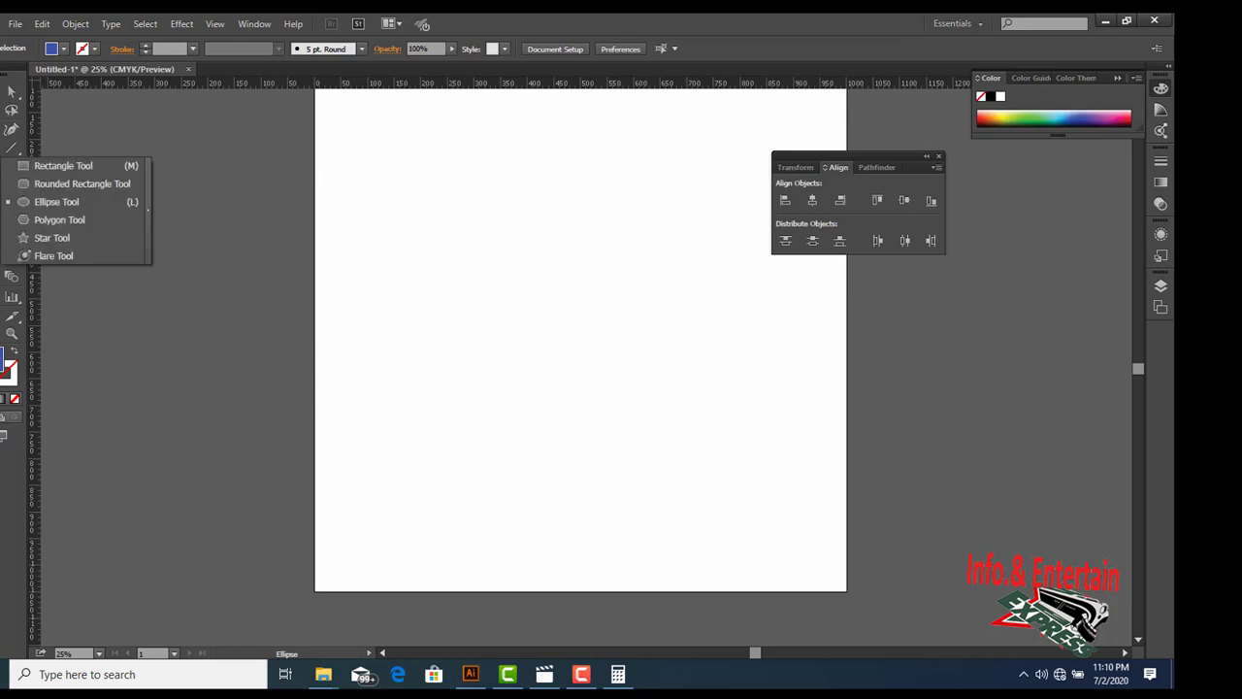
{"action": "left_click", "coordinate": [54, 168]}
{"action": "left_click_drag", "start_coordinate": [418, 203], "coordinate": [613, 414]}
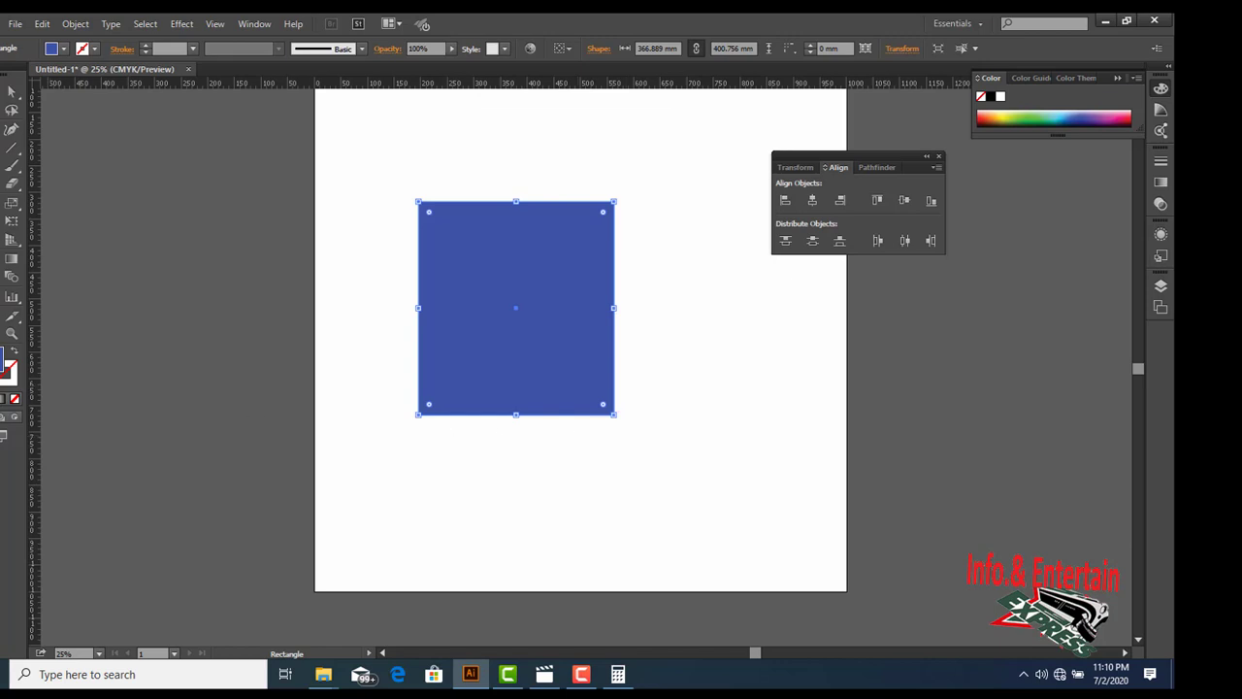
Step: Draw a magenta ellipse about 271 by 284 mm beside the blue rectangle and move it on top of the rectangle
{"action": "left_click", "coordinate": [12, 165]}
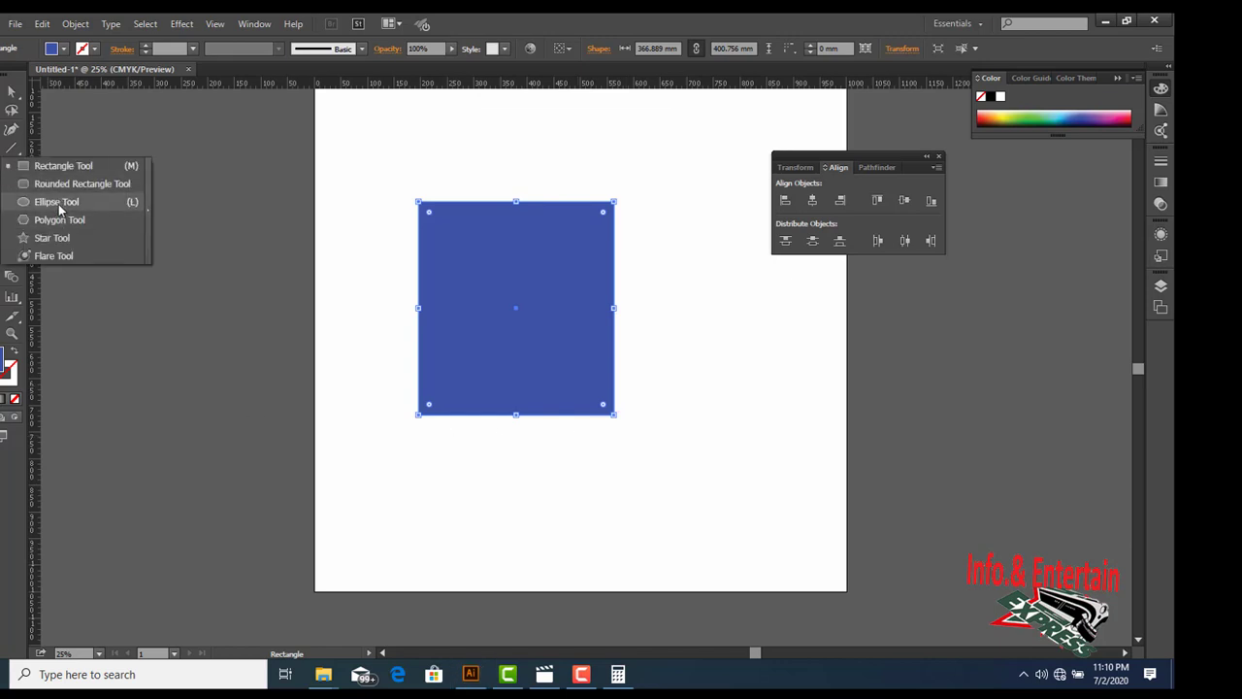
{"action": "left_click", "coordinate": [59, 204]}
{"action": "left_click_drag", "start_coordinate": [651, 265], "coordinate": [798, 414]}
{"action": "double_click", "coordinate": [8, 365]}
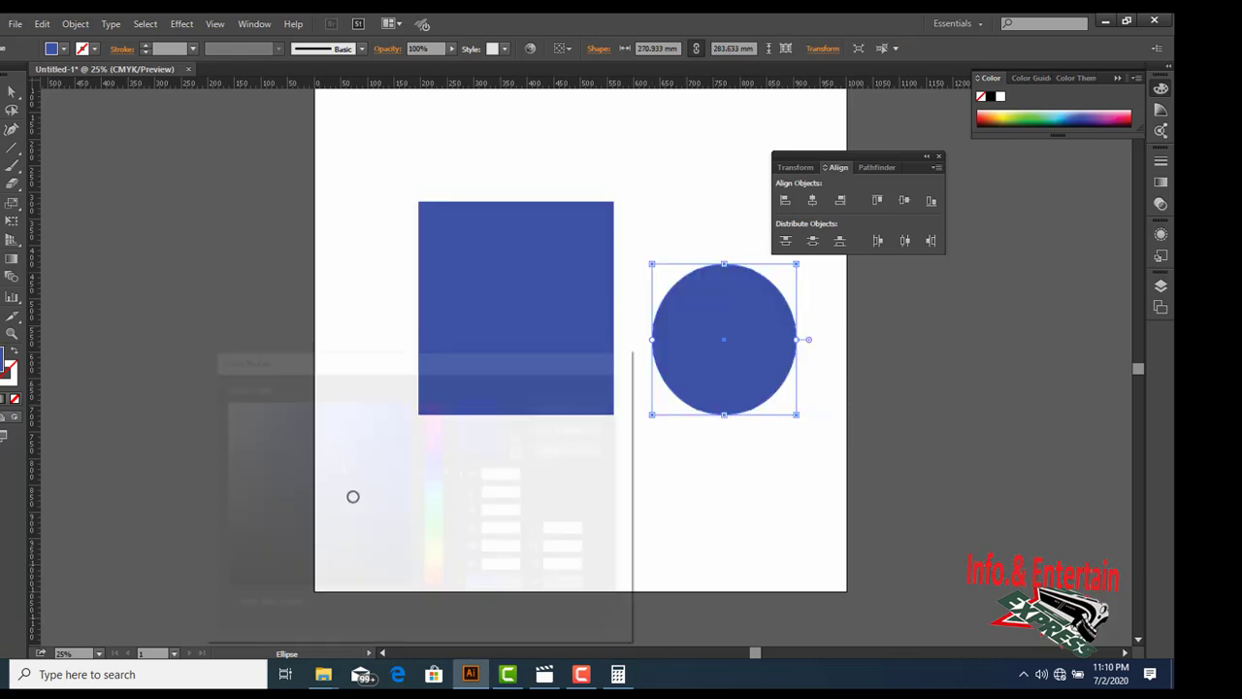
{"action": "left_click", "coordinate": [435, 431]}
{"action": "left_click_drag", "start_coordinate": [401, 428], "coordinate": [402, 401]}
{"action": "key", "text": "Return"}
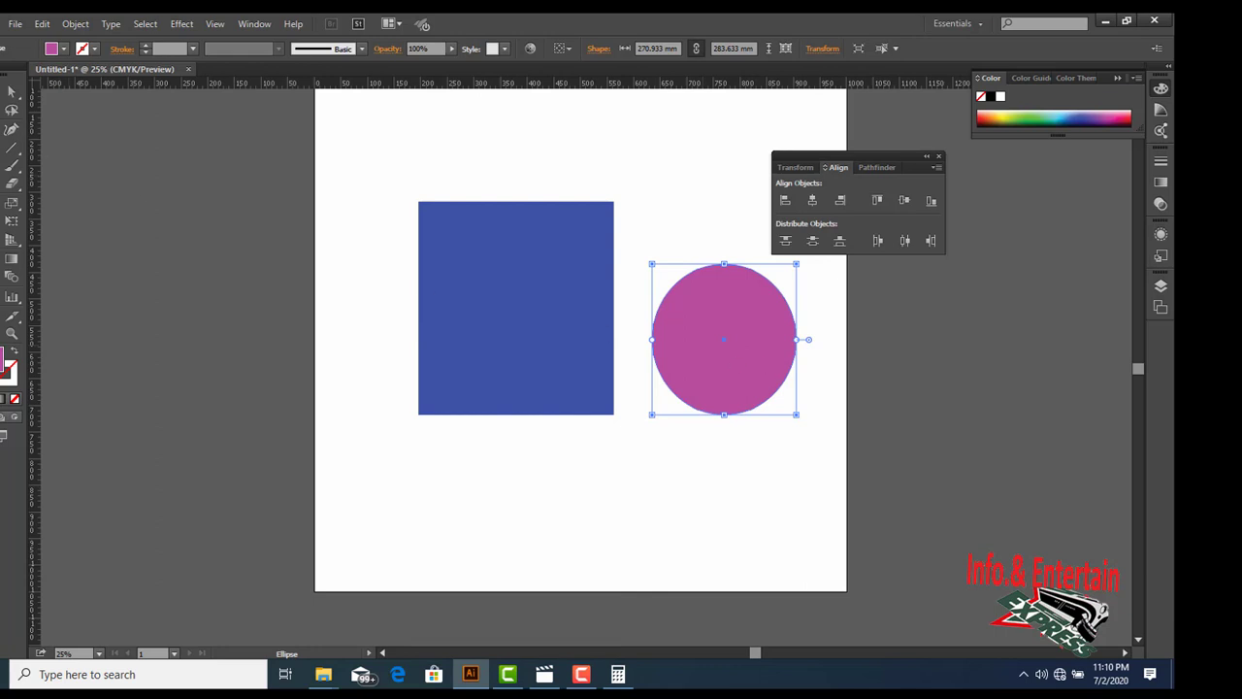
{"action": "left_click_drag", "start_coordinate": [717, 369], "coordinate": [522, 345]}
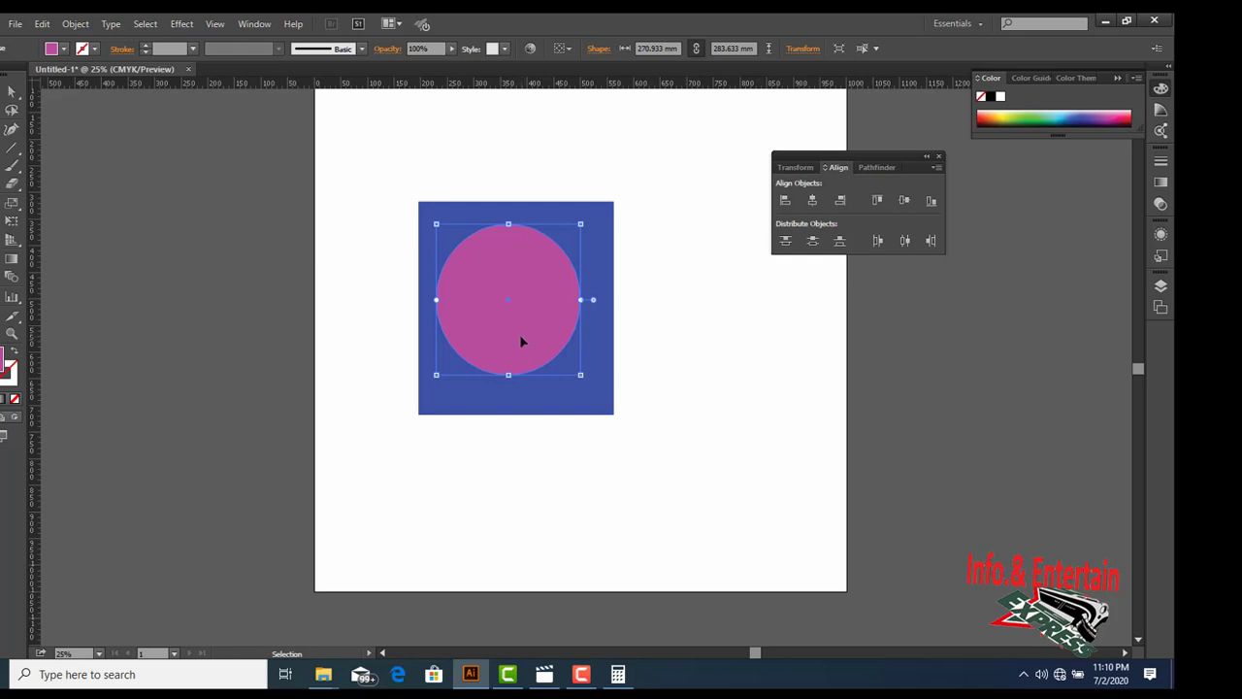
Step: Delete the blue rectangle and magenta ellipse, and draw a new magenta circle about 335 mm across
{"action": "left_click_drag", "start_coordinate": [523, 324], "coordinate": [631, 431]}
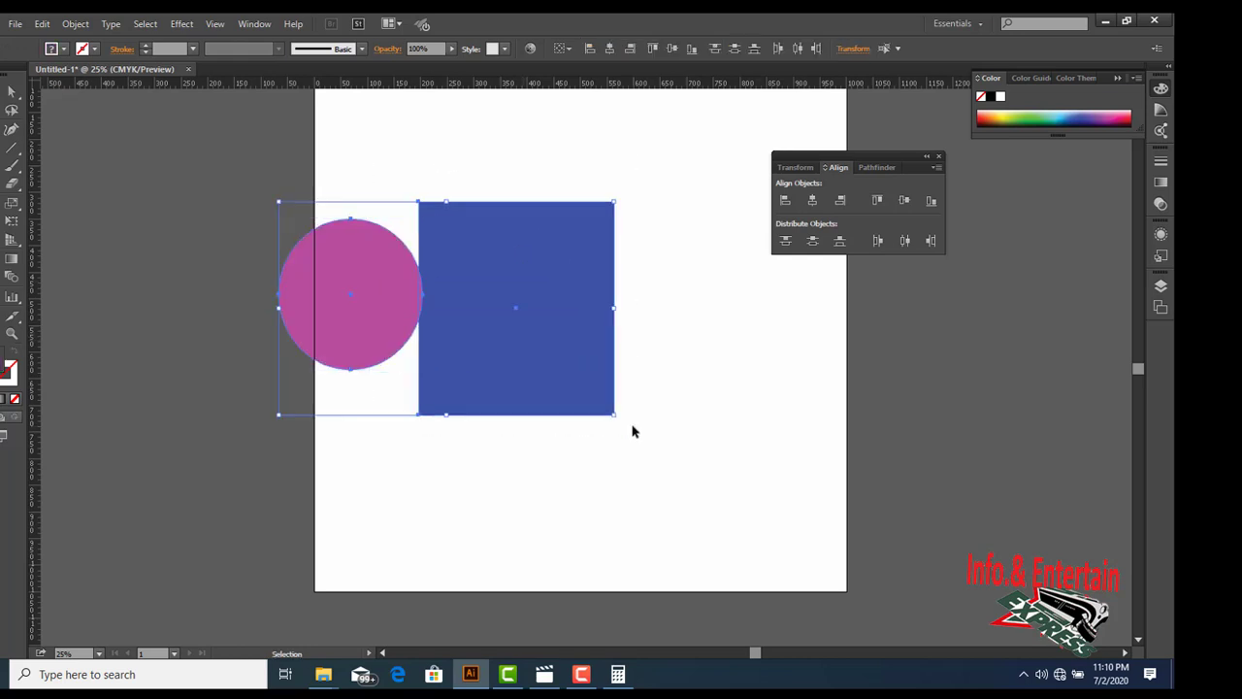
{"action": "key", "text": "Delete"}
{"action": "key", "text": "l"}
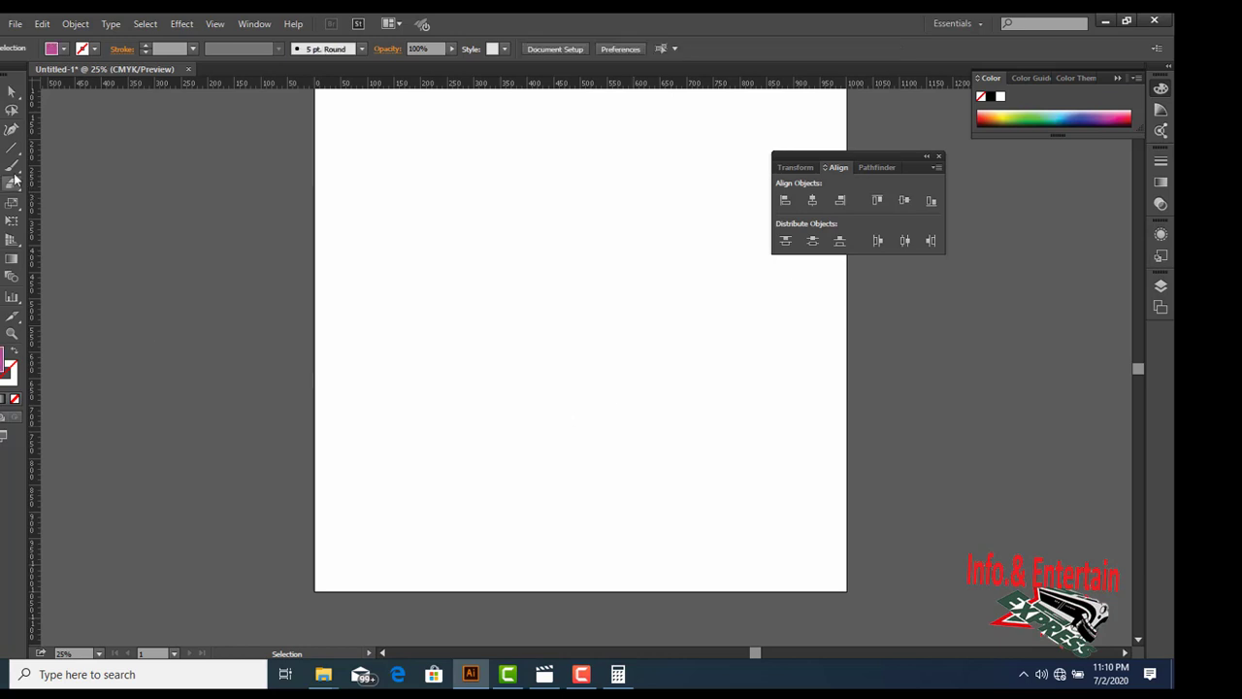
{"action": "left_click_drag", "start_coordinate": [436, 227], "coordinate": [614, 405]}
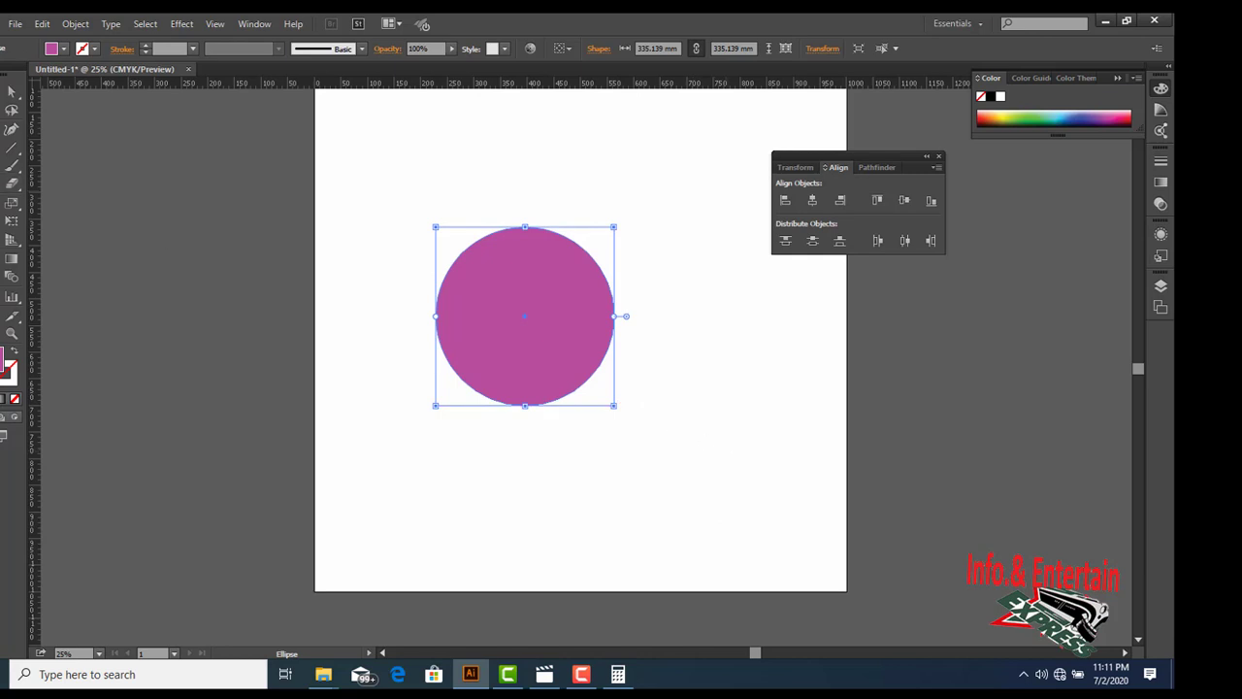
Step: Draw a rectangle about 437 by 415 mm to the right of the circle and fill it with pale pink FFD7F7
{"action": "left_click", "coordinate": [12, 167]}
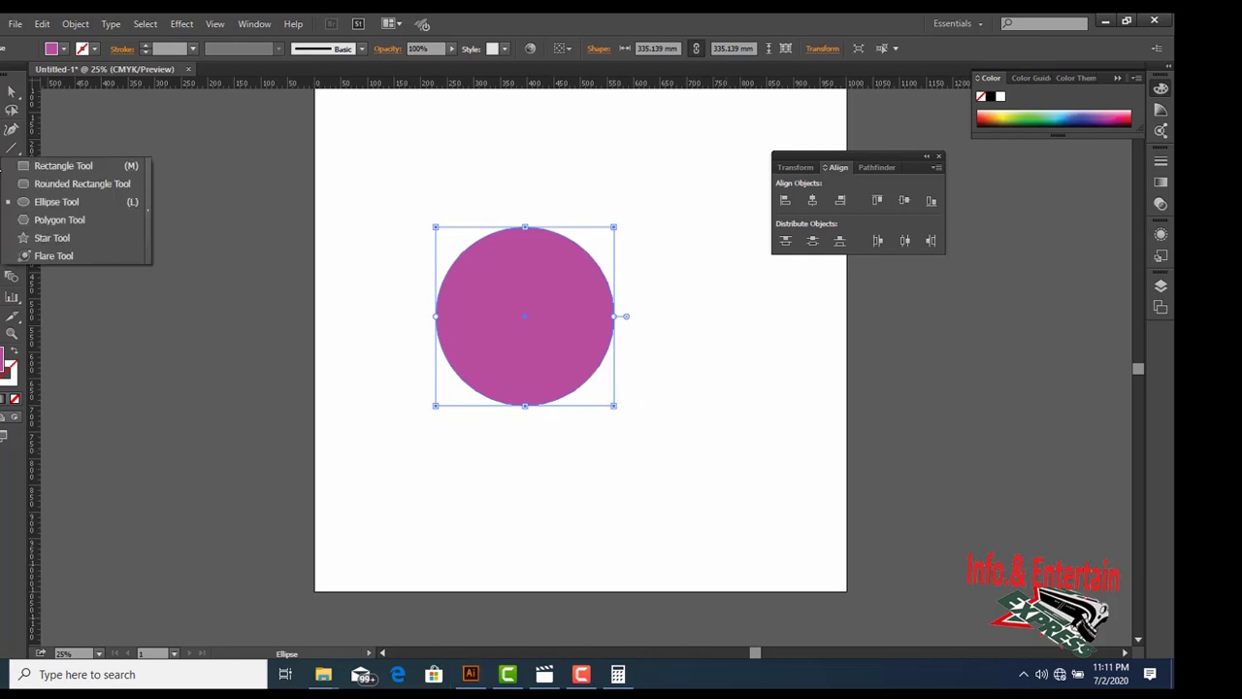
{"action": "left_click", "coordinate": [47, 170]}
{"action": "left_click_drag", "start_coordinate": [652, 269], "coordinate": [884, 489]}
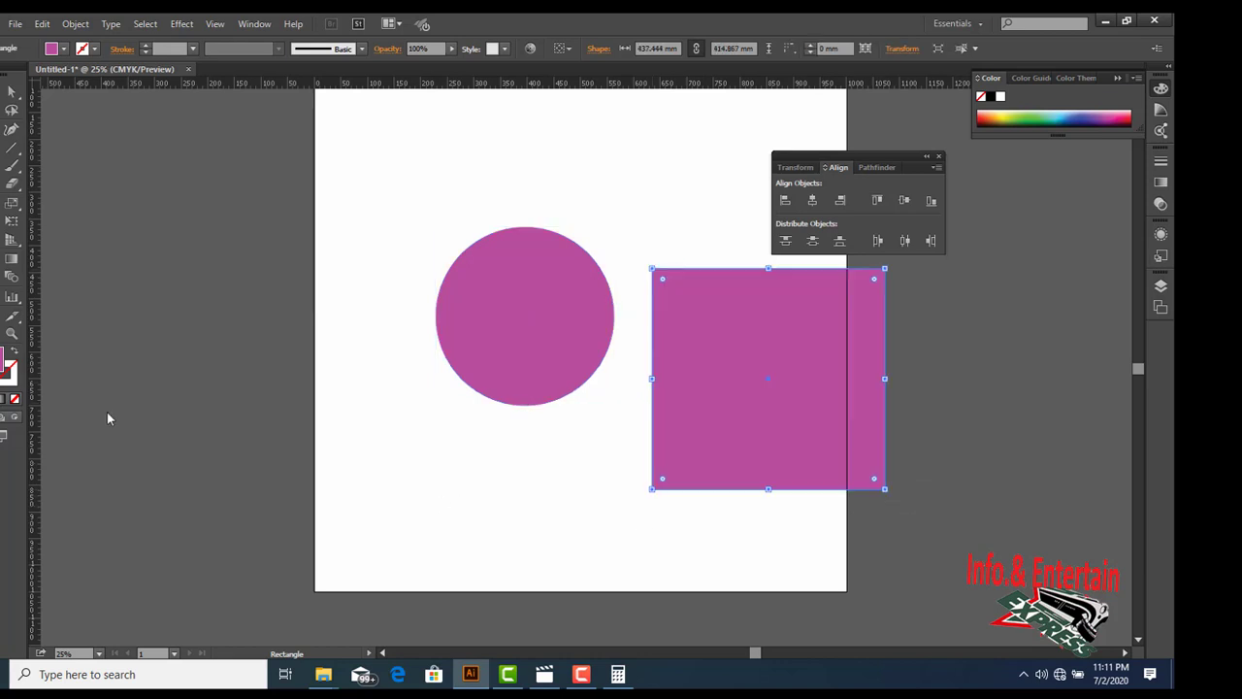
{"action": "double_click", "coordinate": [6, 357]}
{"action": "left_click_drag", "start_coordinate": [289, 432], "coordinate": [249, 399]}
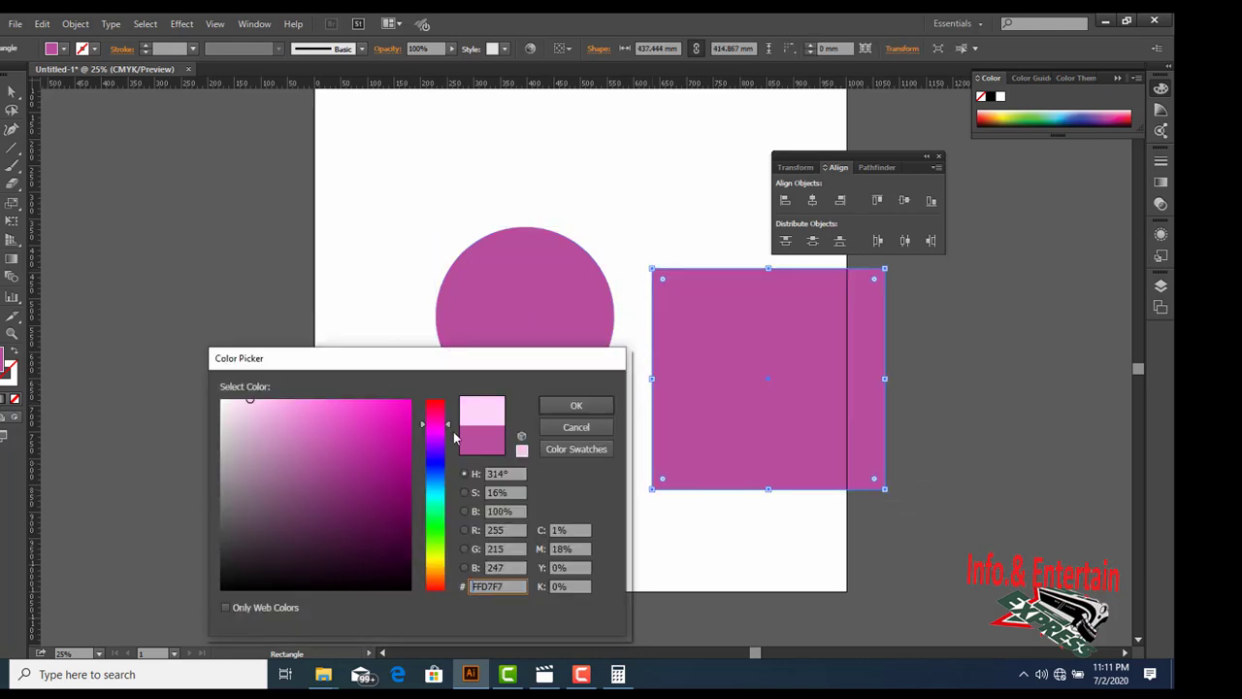
{"action": "left_click", "coordinate": [576, 405]}
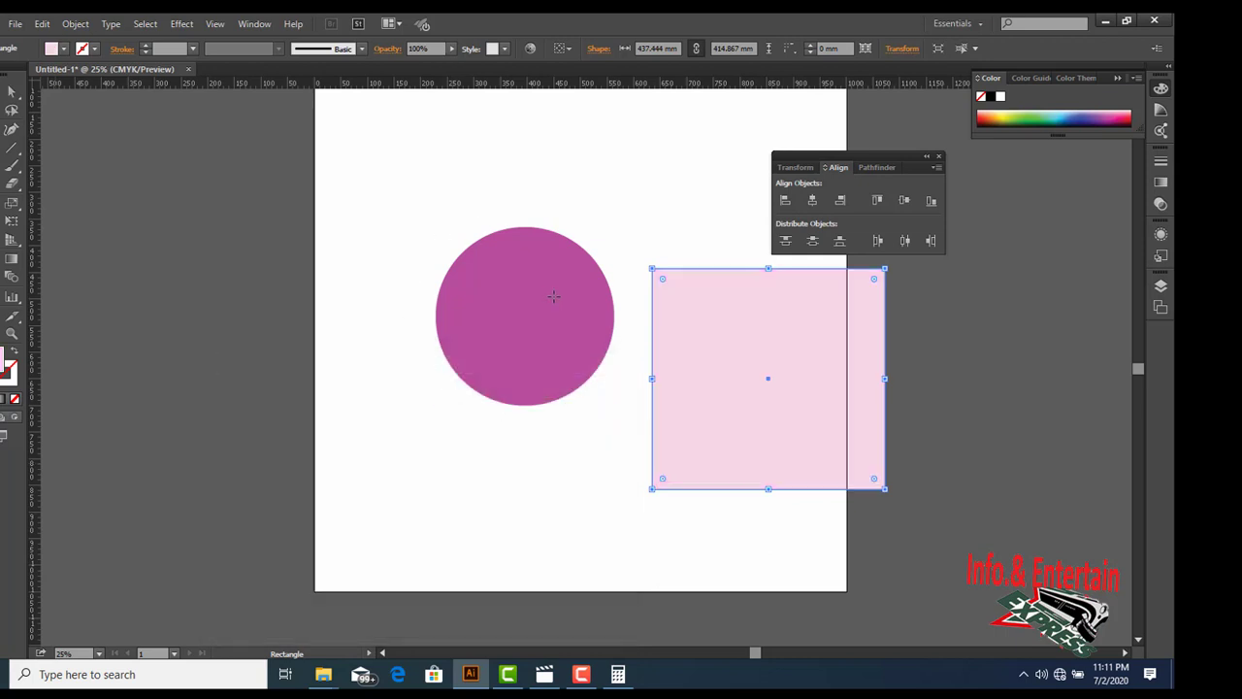
Step: Swap the positions of the circle and pink rectangle, and align both shapes on their horizontal and vertical centres
{"action": "key", "text": "v"}
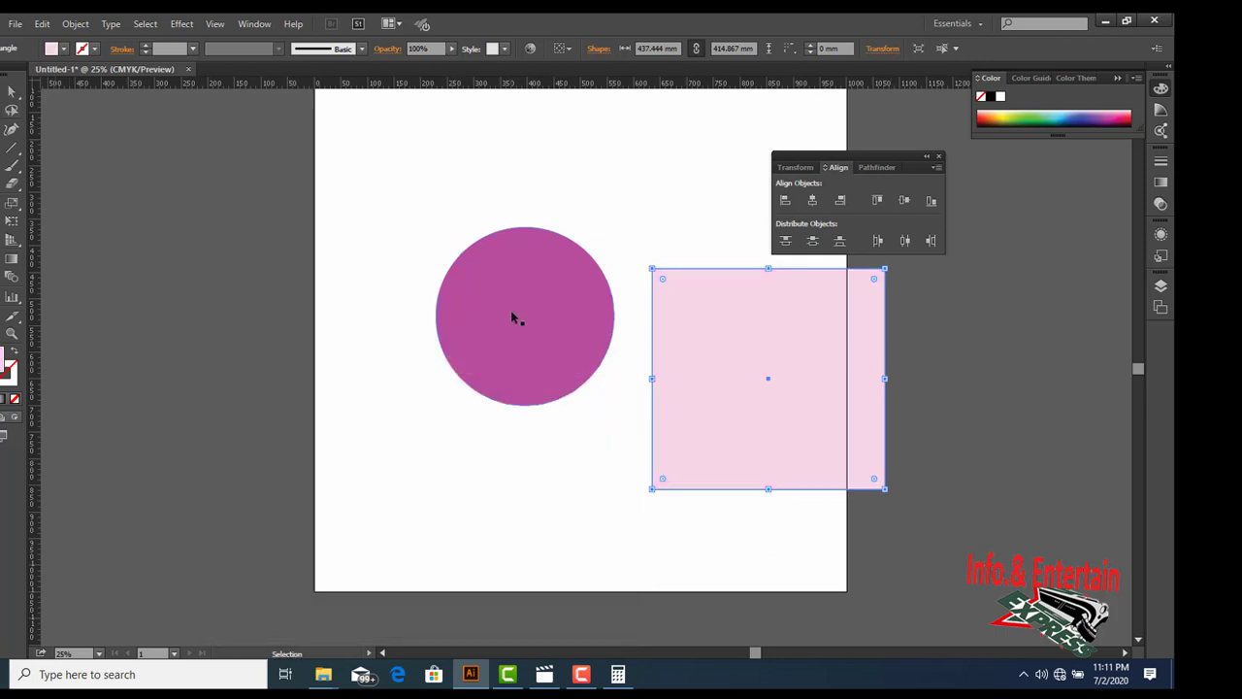
{"action": "left_click_drag", "start_coordinate": [512, 320], "coordinate": [514, 379]}
{"action": "left_click_drag", "start_coordinate": [826, 439], "coordinate": [742, 375]}
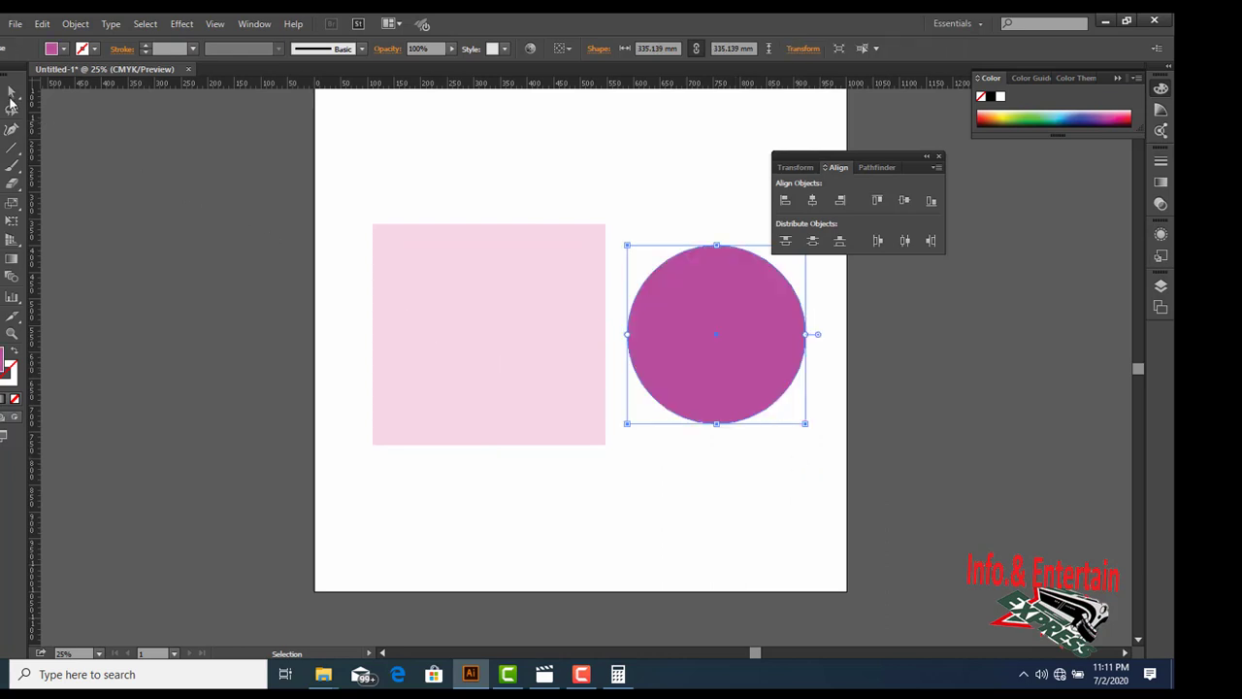
{"action": "left_click_drag", "start_coordinate": [326, 196], "coordinate": [891, 485]}
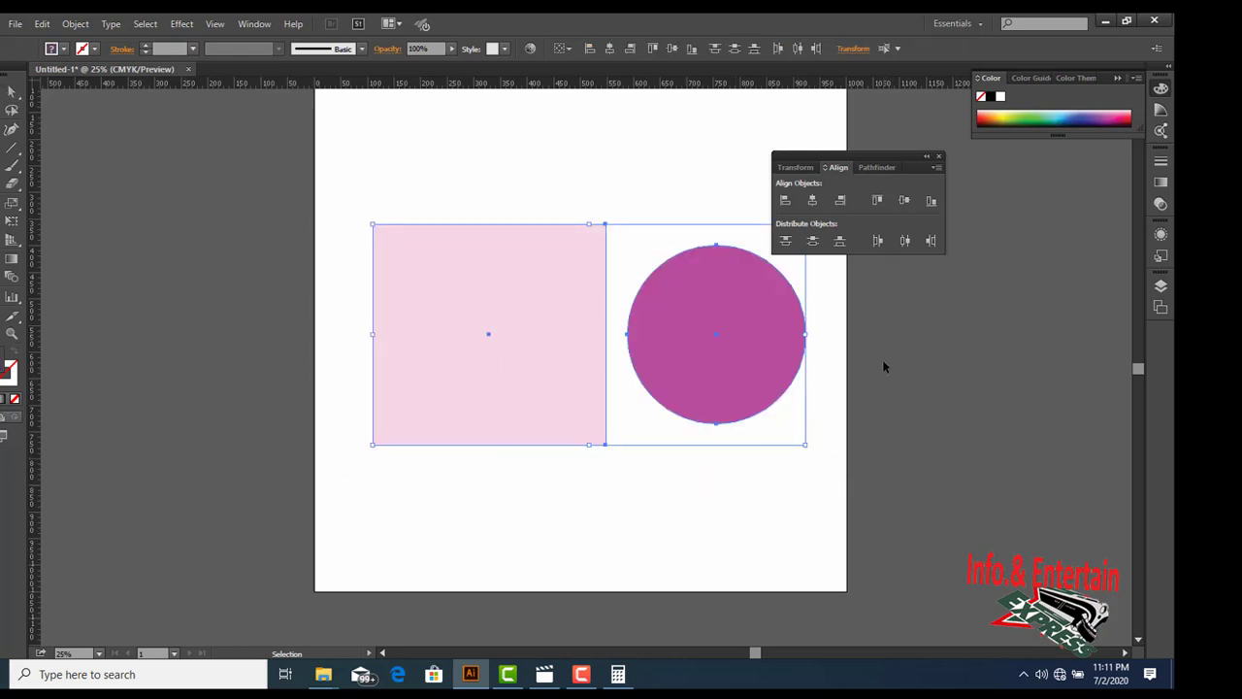
{"action": "left_click", "coordinate": [812, 201]}
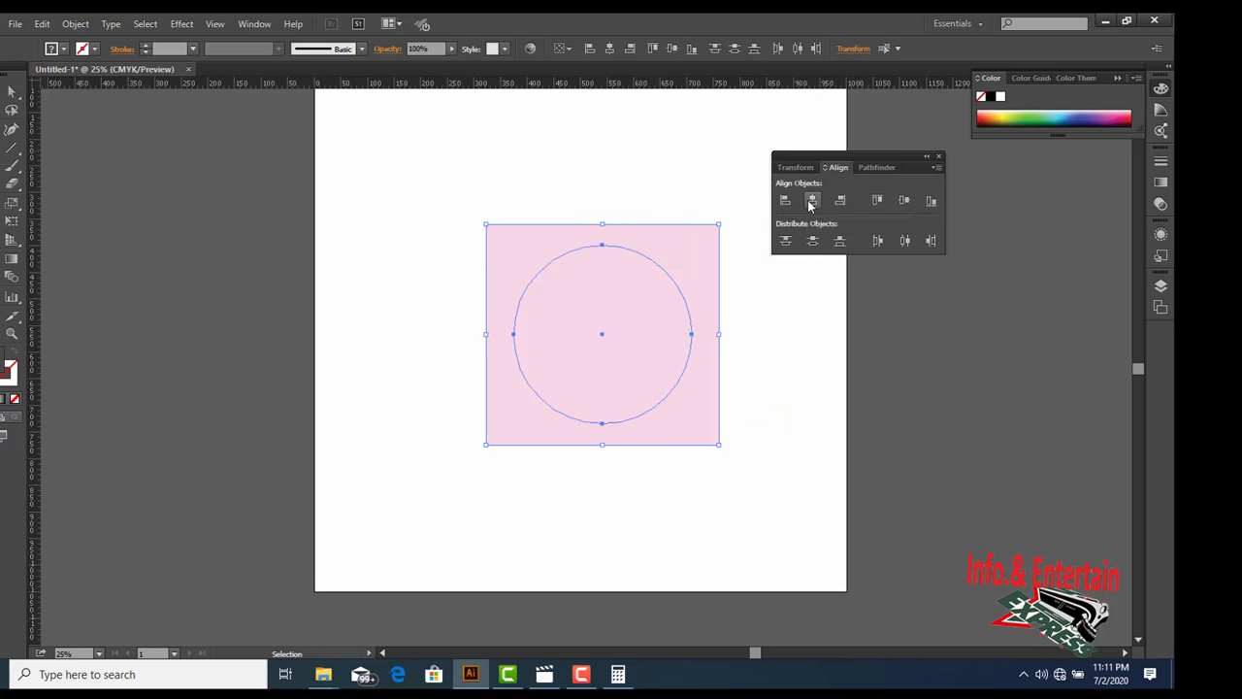
{"action": "left_click", "coordinate": [903, 202]}
Step: Move the rectangle and the circle toward the artboard's upper right, and bring the circle to the front
{"action": "left_click", "coordinate": [662, 378]}
{"action": "left_click", "coordinate": [670, 382]}
{"action": "left_click_drag", "start_coordinate": [492, 194], "coordinate": [713, 316]}
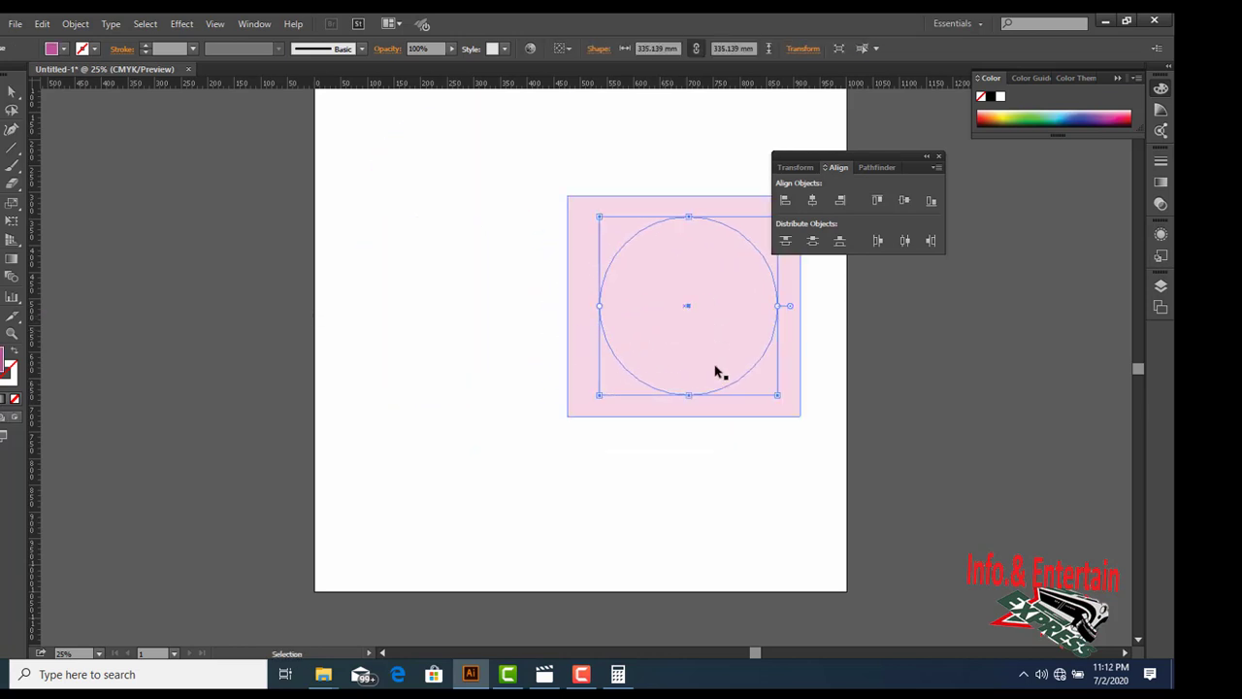
{"action": "right_click", "coordinate": [720, 337]}
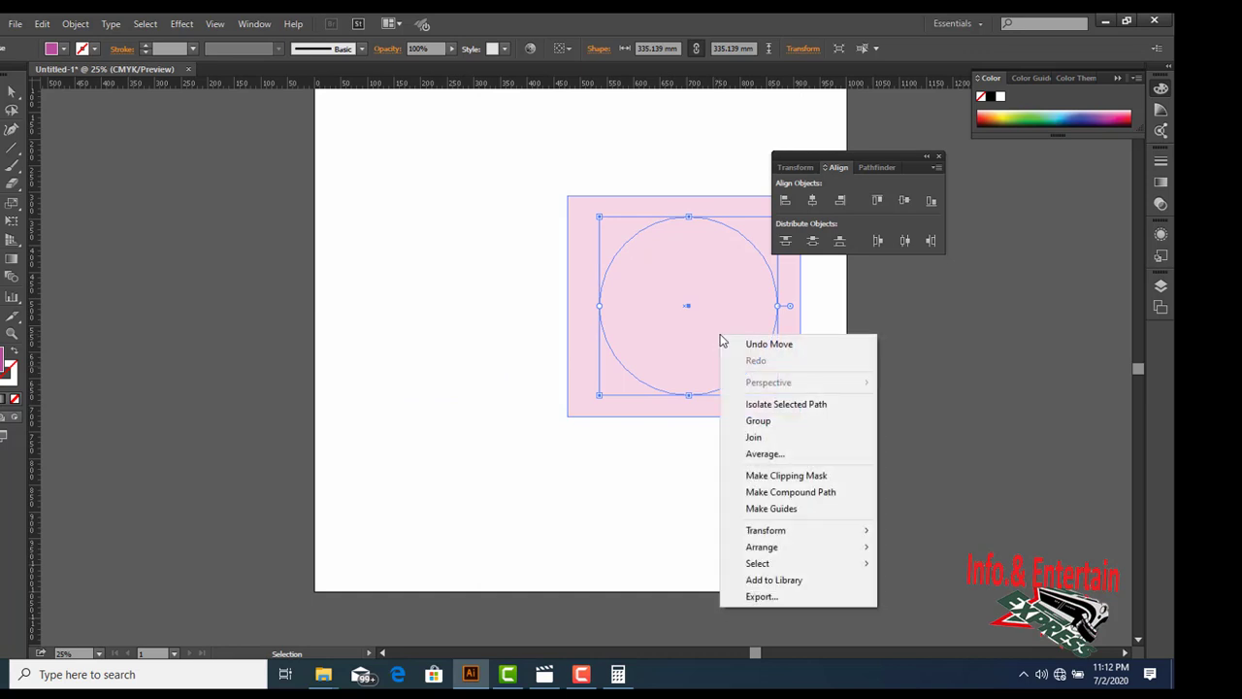
{"action": "mouse_move", "coordinate": [796, 554]}
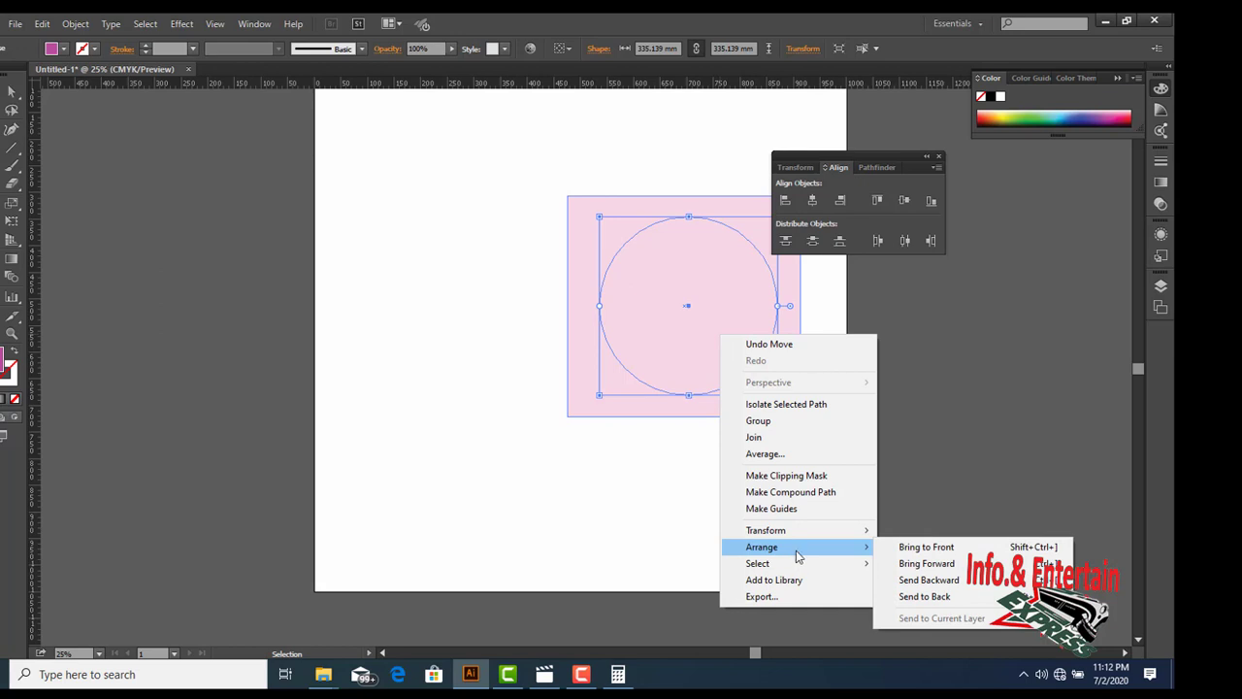
{"action": "left_click", "coordinate": [937, 548]}
Step: Delete the magenta circle and pink rectangle from the artboard
{"action": "left_click_drag", "start_coordinate": [491, 165], "coordinate": [835, 472]}
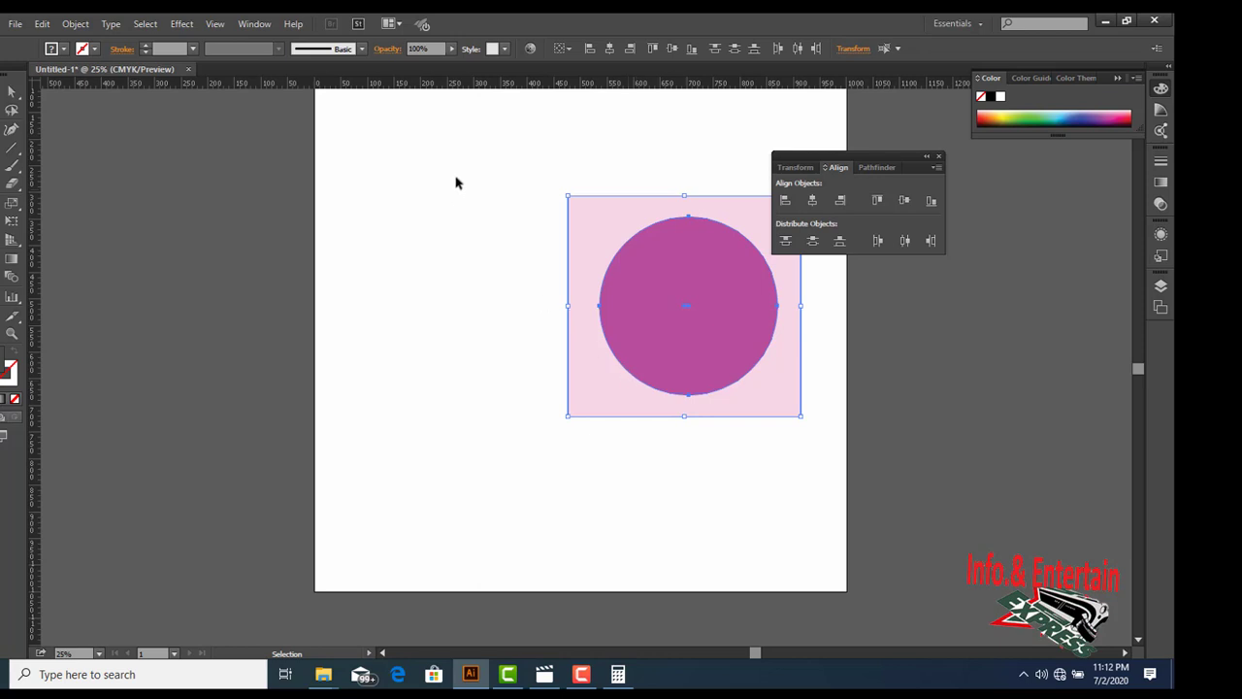
{"action": "left_click_drag", "start_coordinate": [517, 137], "coordinate": [830, 507]}
{"action": "key", "text": "Delete"}
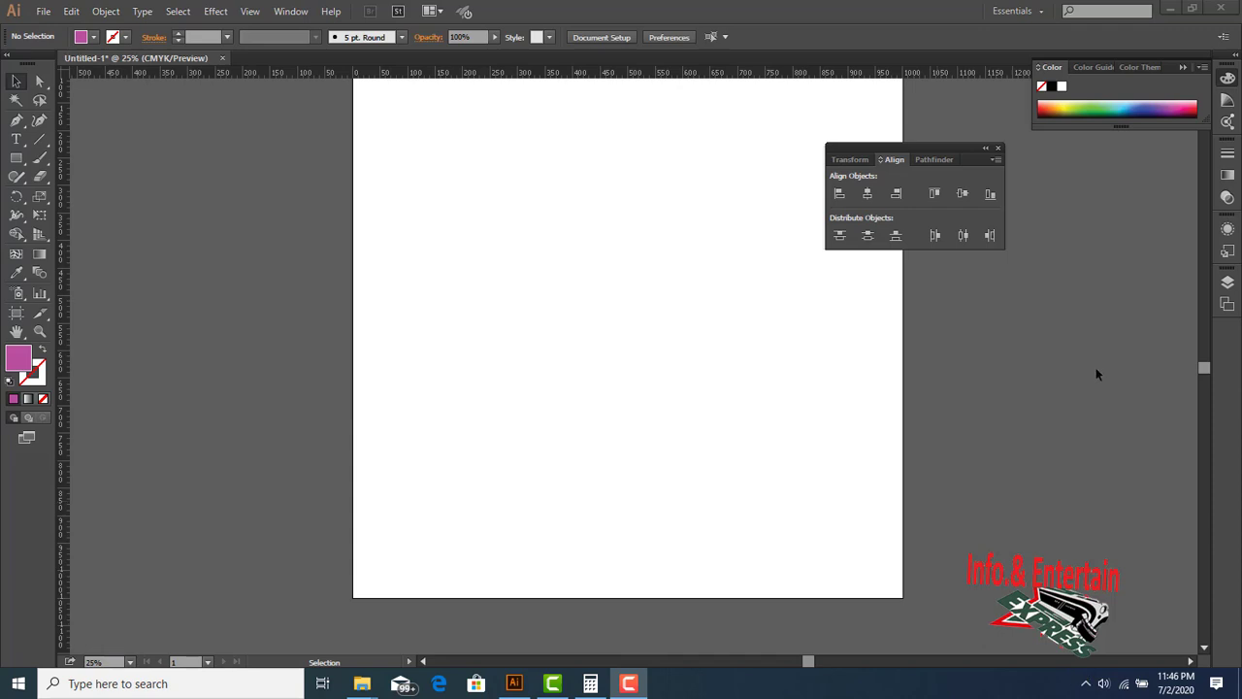
{"action": "left_click", "coordinate": [1169, 17]}
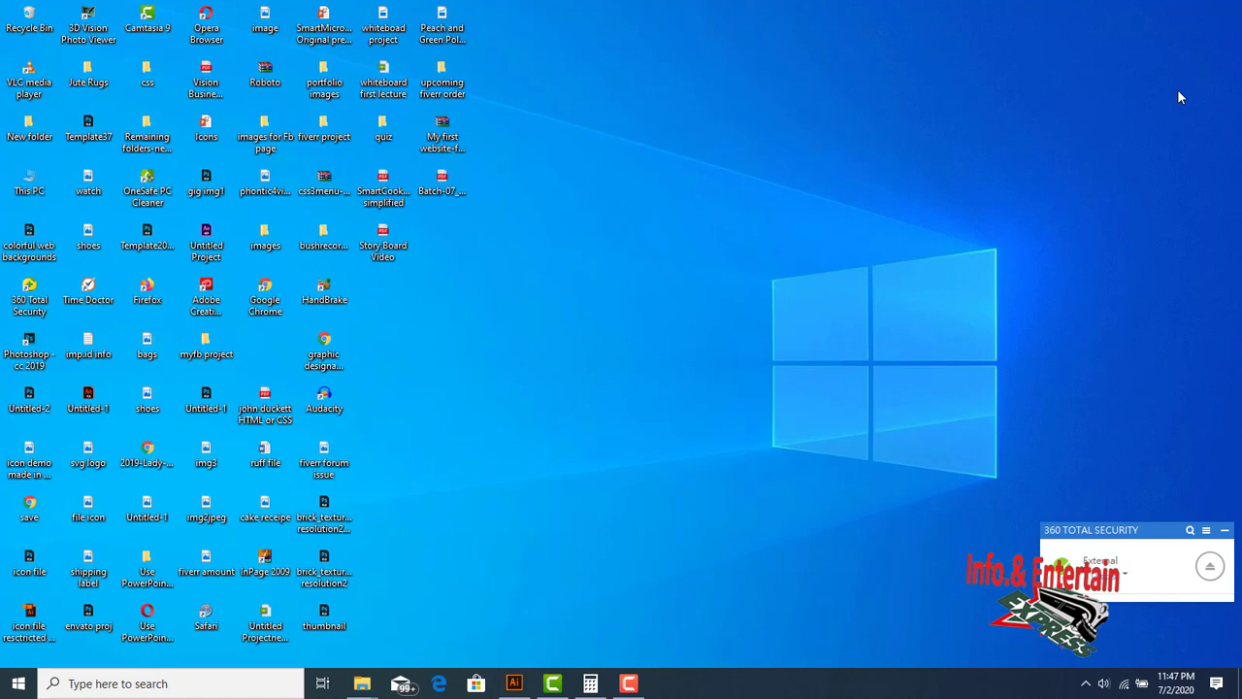
{"action": "left_click", "coordinate": [628, 683]}
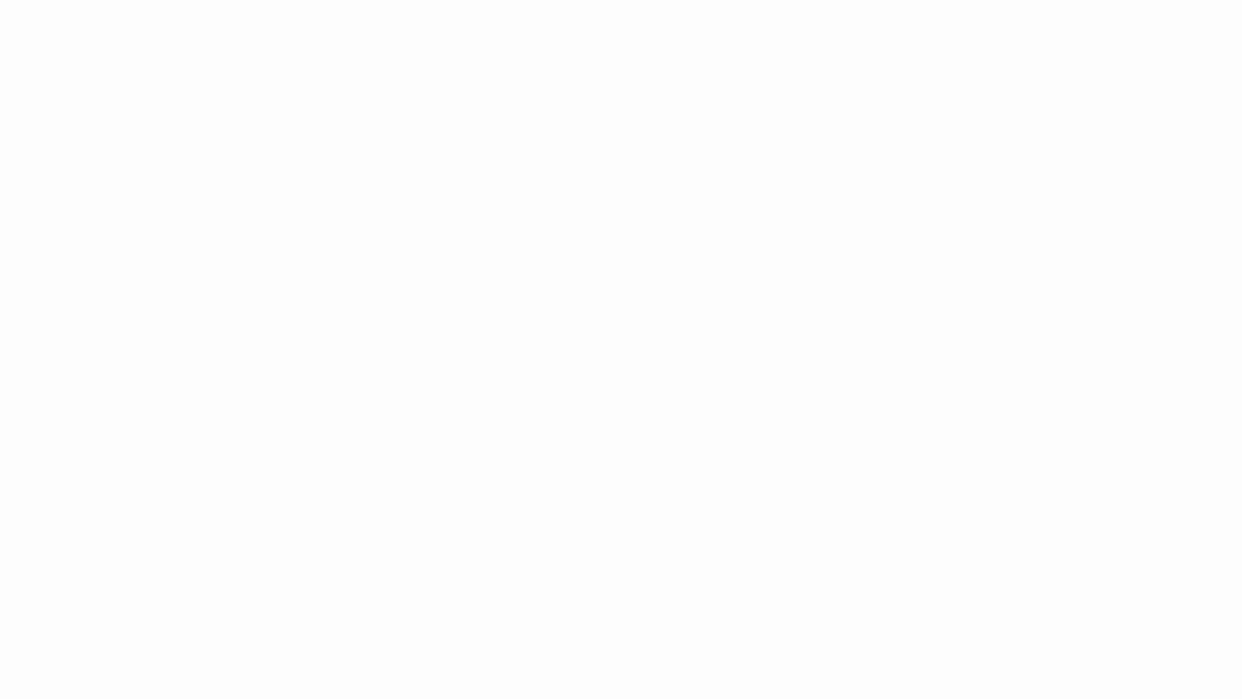